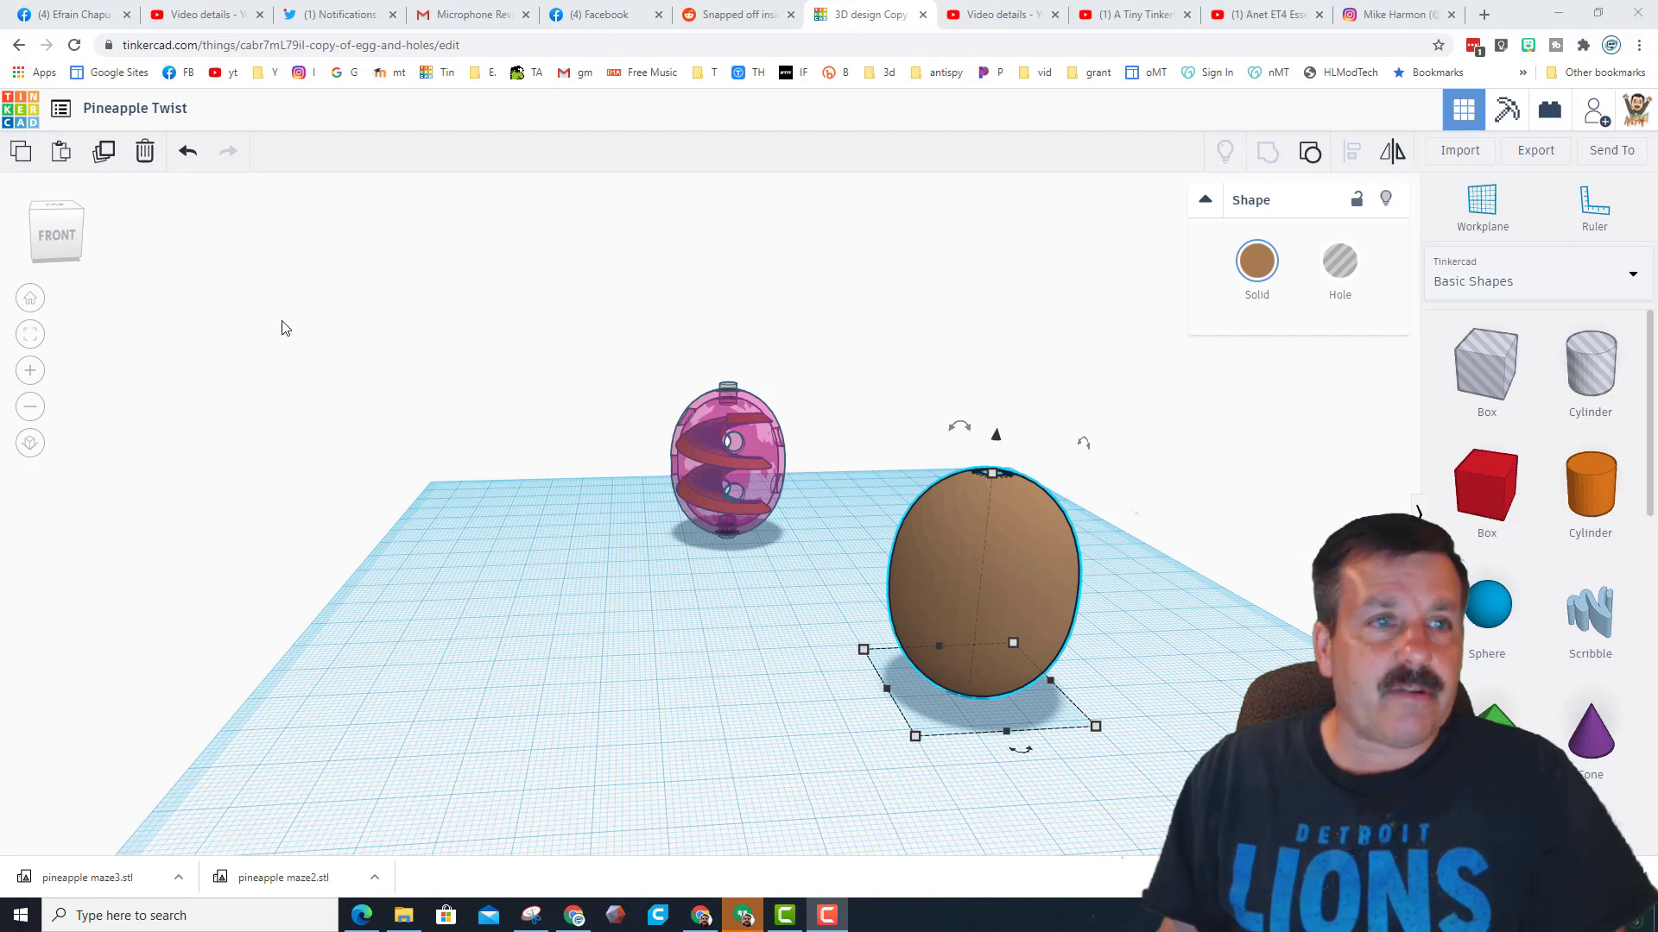
Rename the current design to 'Pineapple Twist', set its visibility to Public, and save the changes.
click(61, 109)
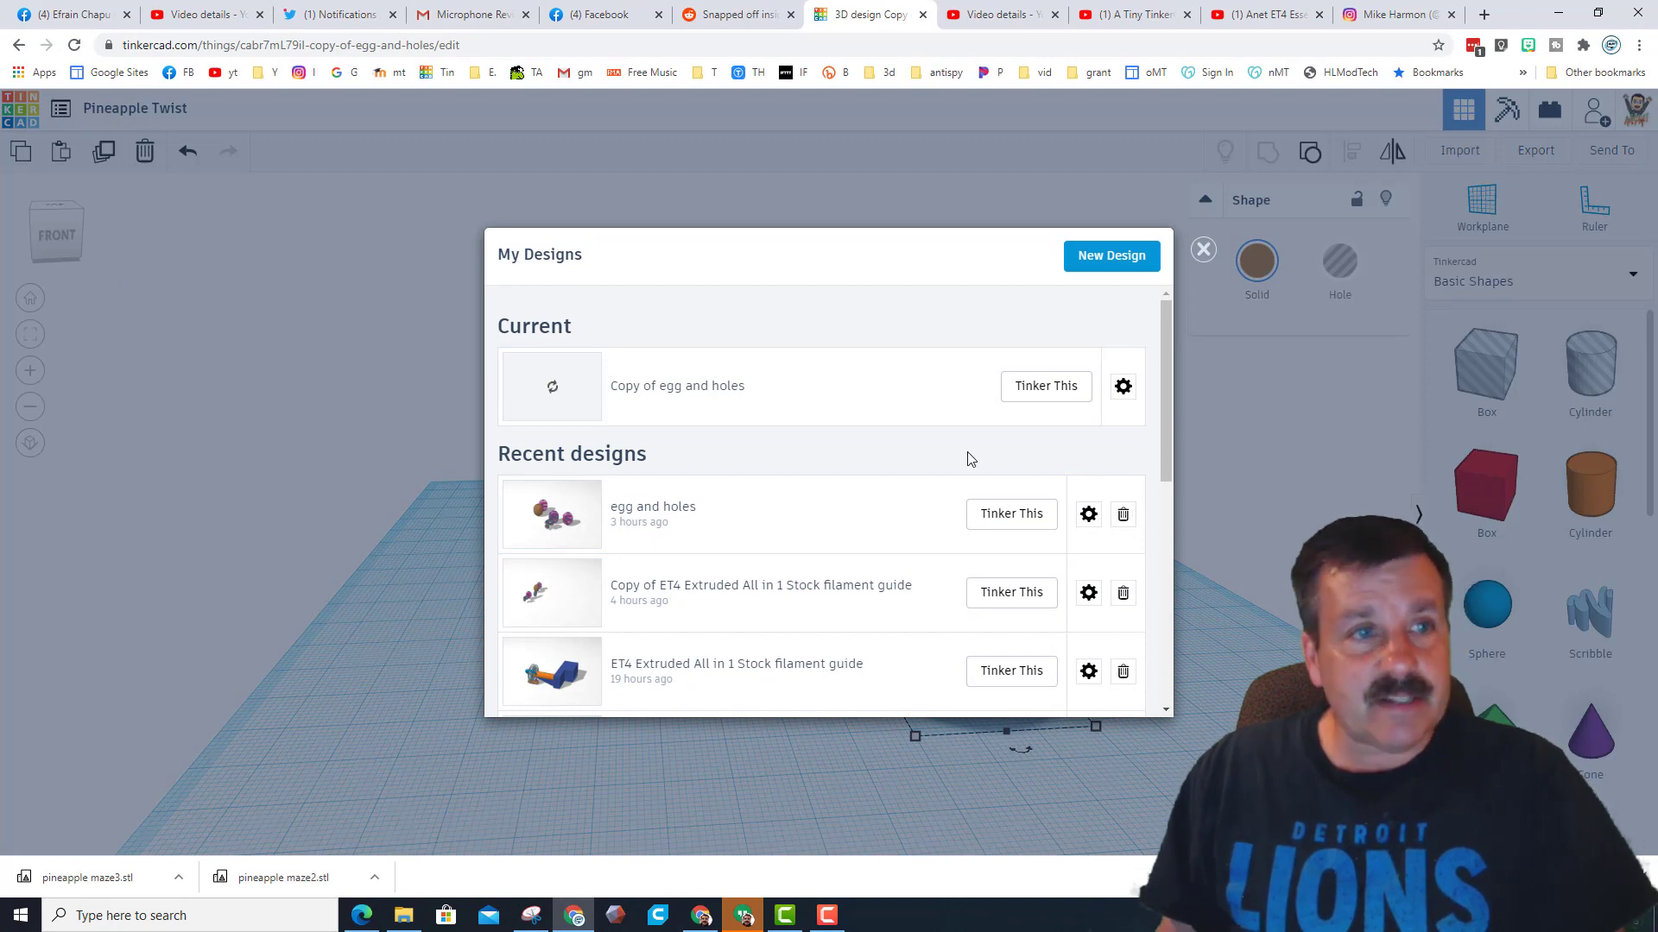
click(1122, 386)
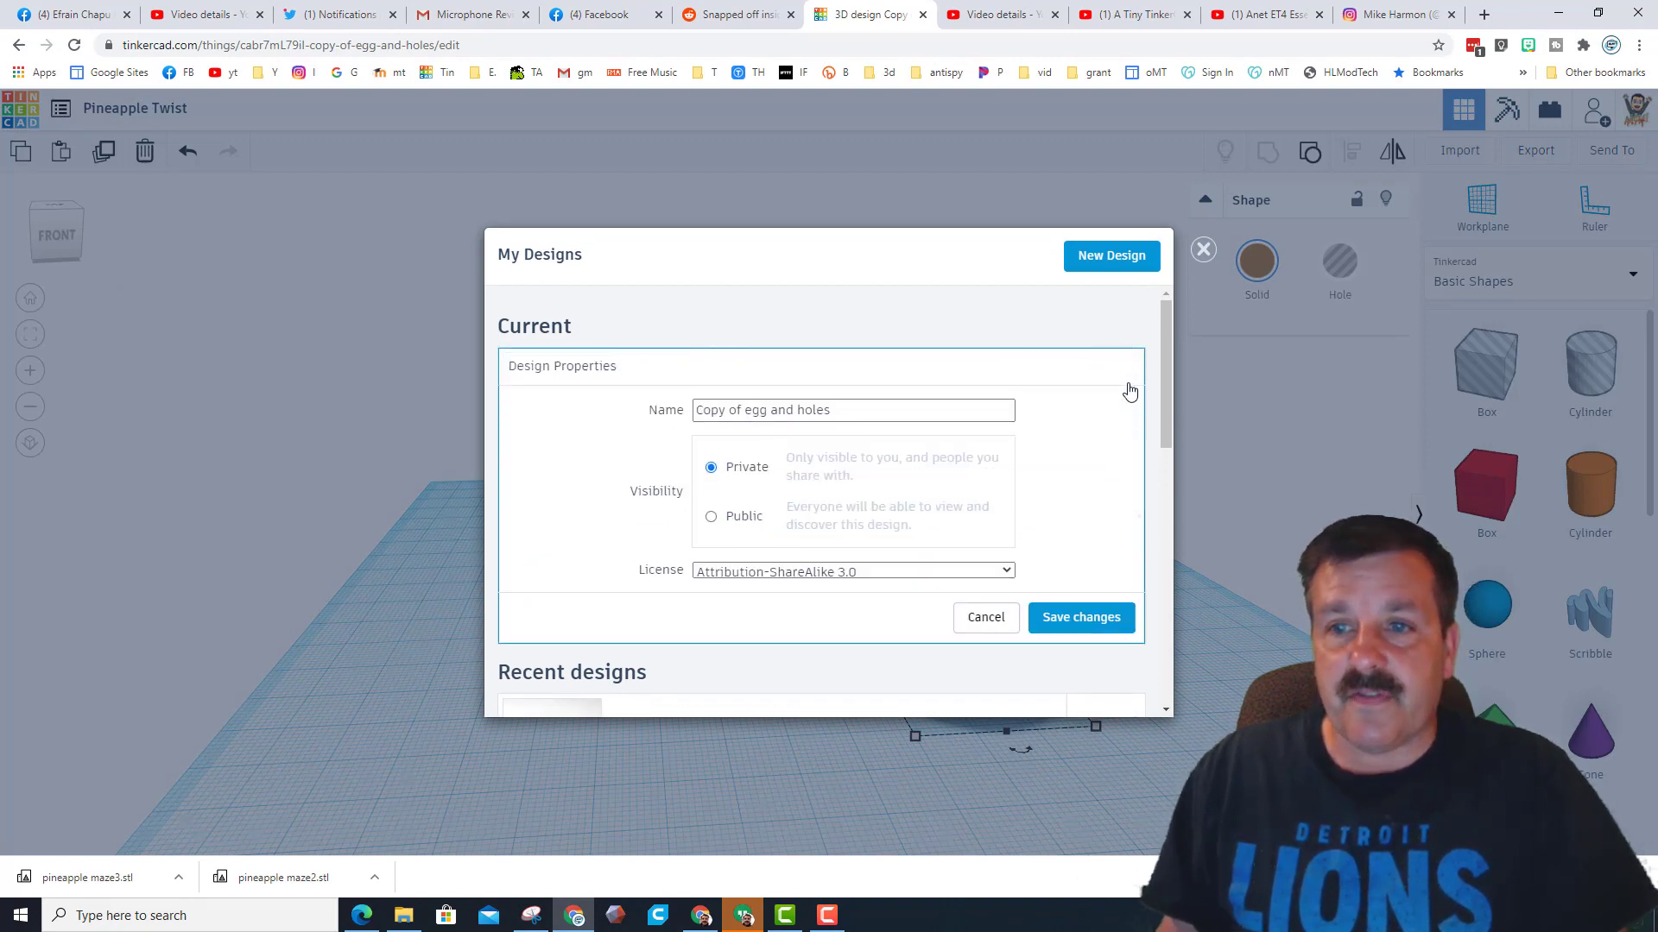
drag(858, 410, 688, 413)
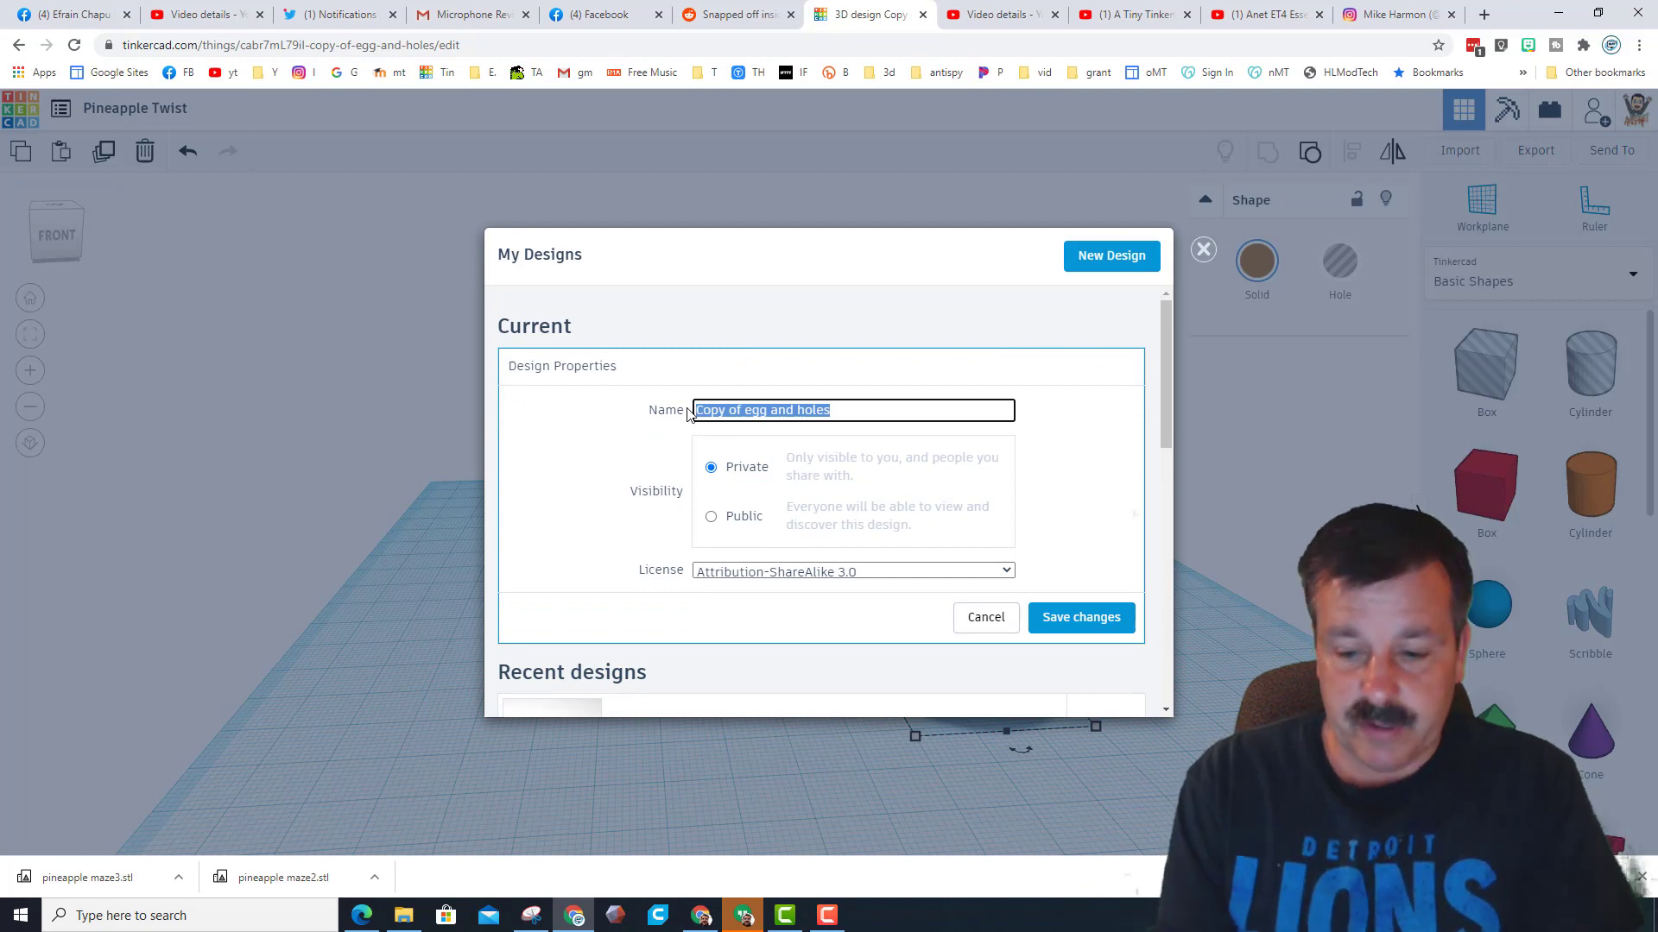
text(Pineapple Twist)
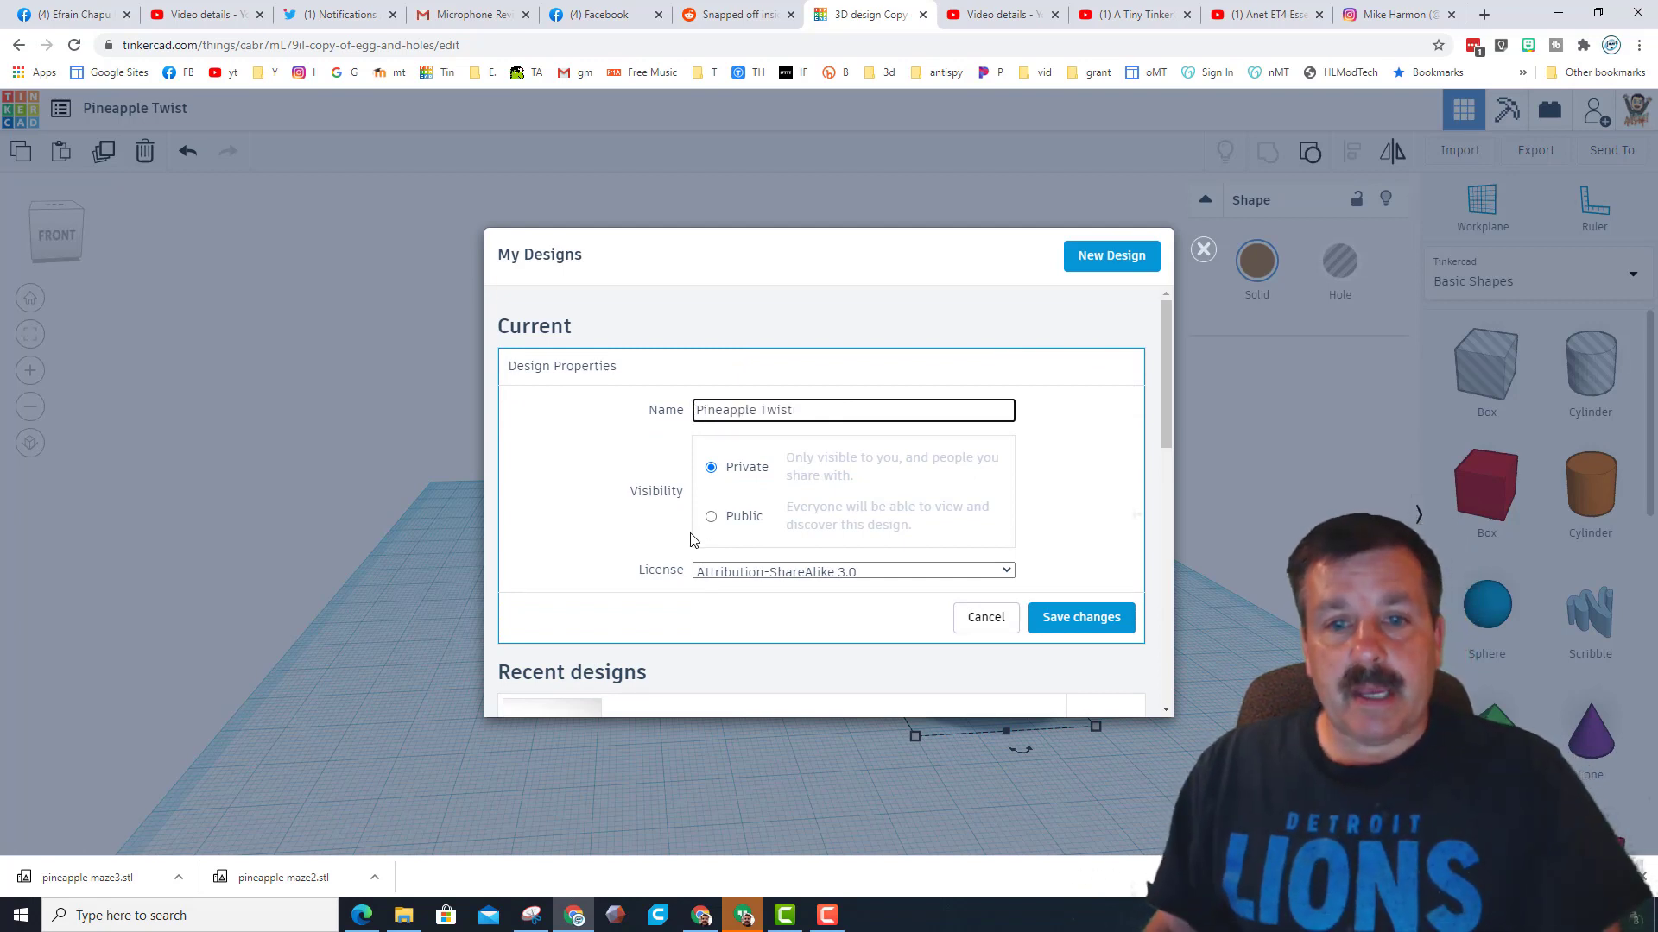
double_click(712, 520)
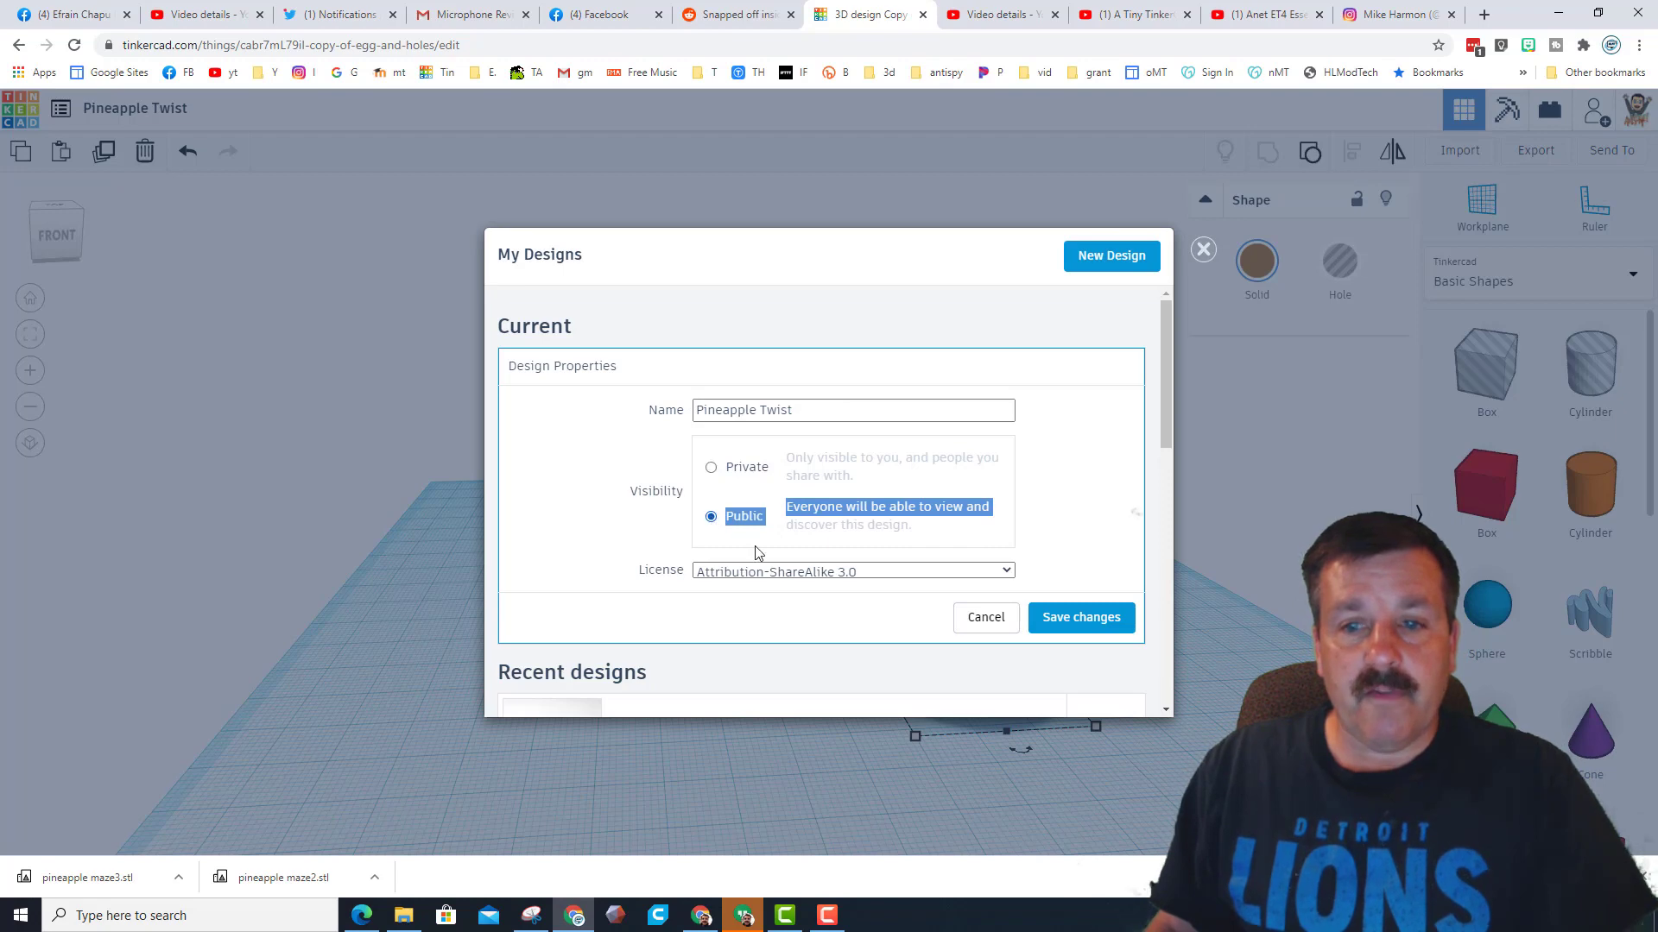
click(1075, 620)
key(Escape)
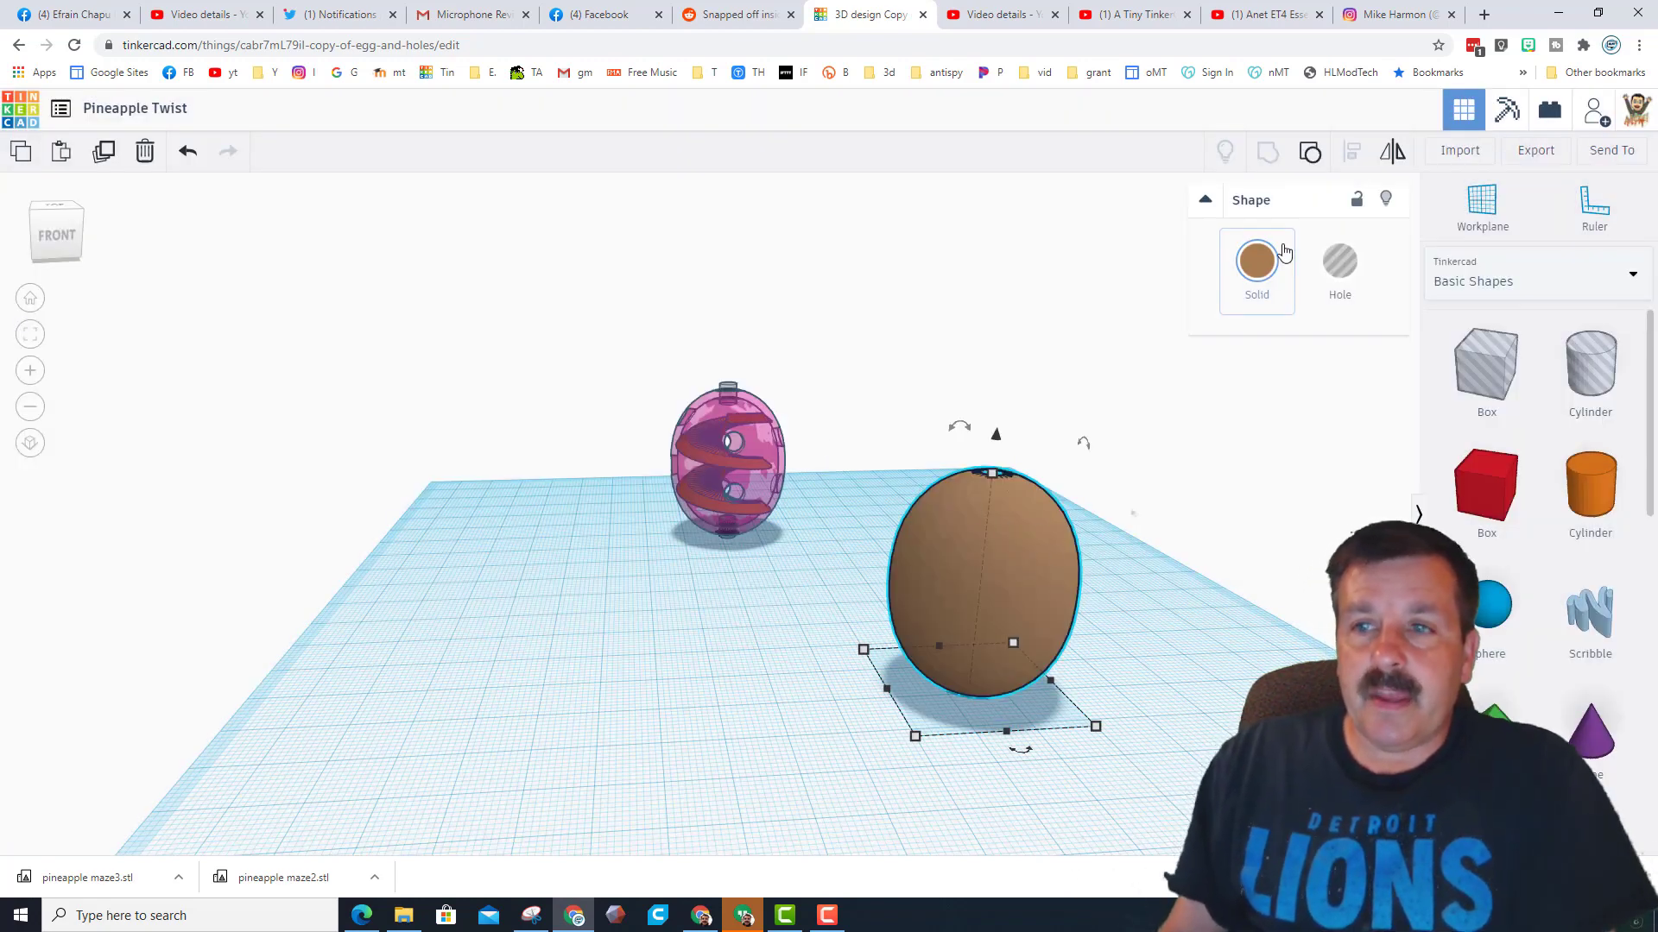
Set the brown egg's colour to Transparent, then deselect it and view both eggs.
click(1262, 261)
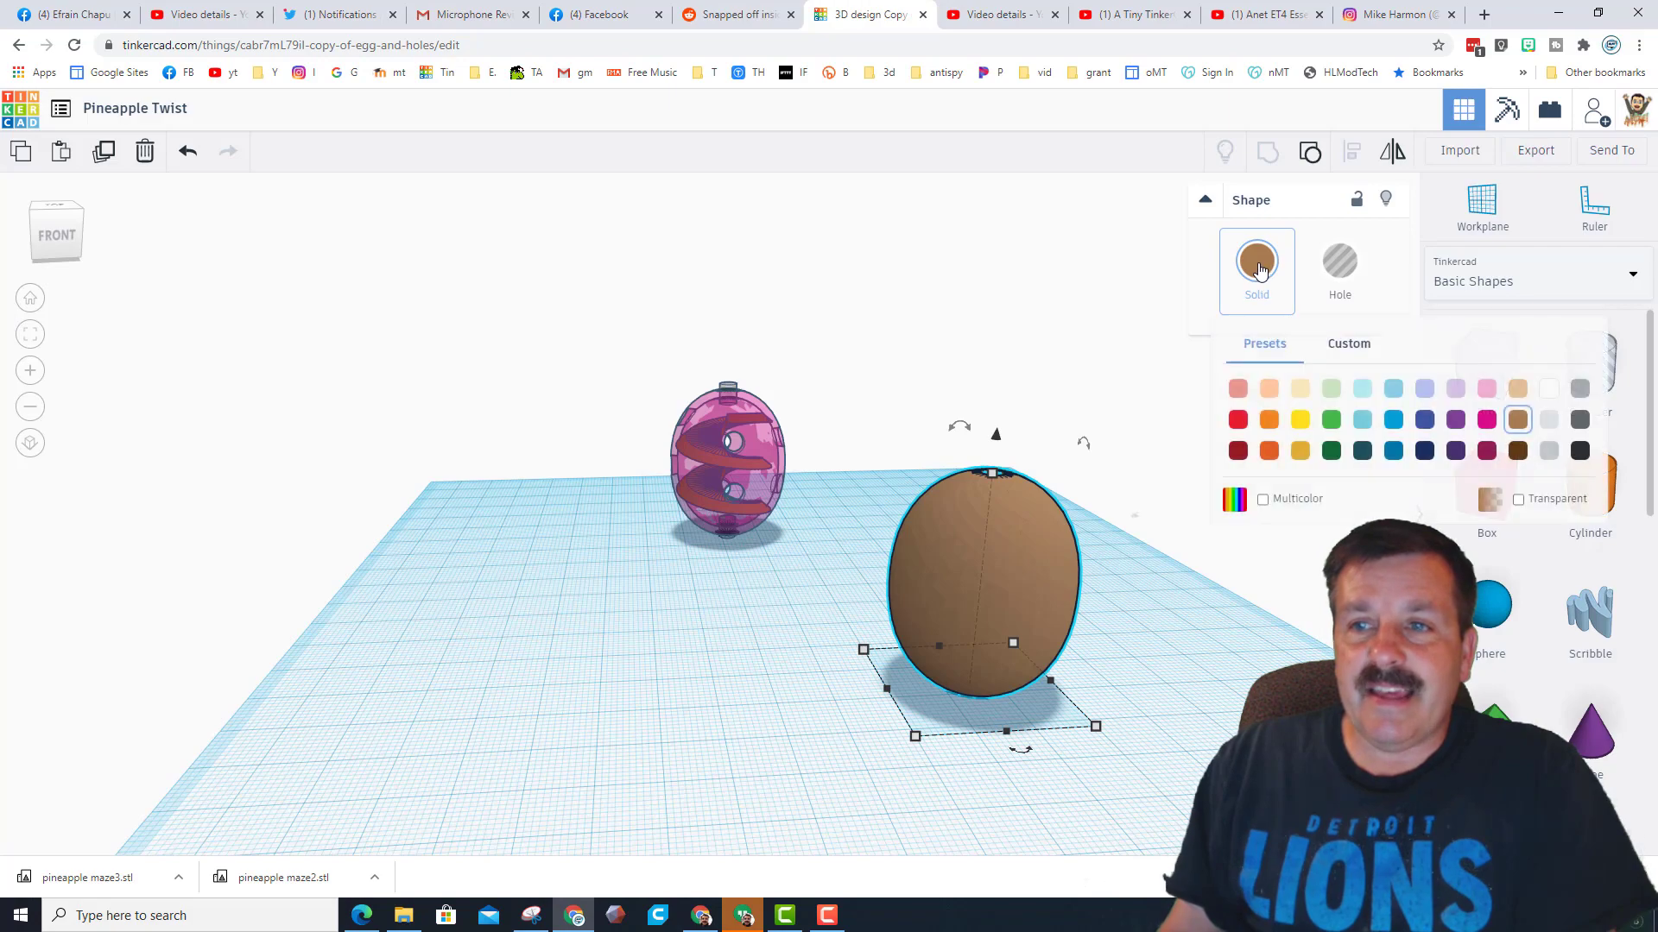
click(1517, 499)
click(1205, 668)
scroll(747, 447, up, 3)
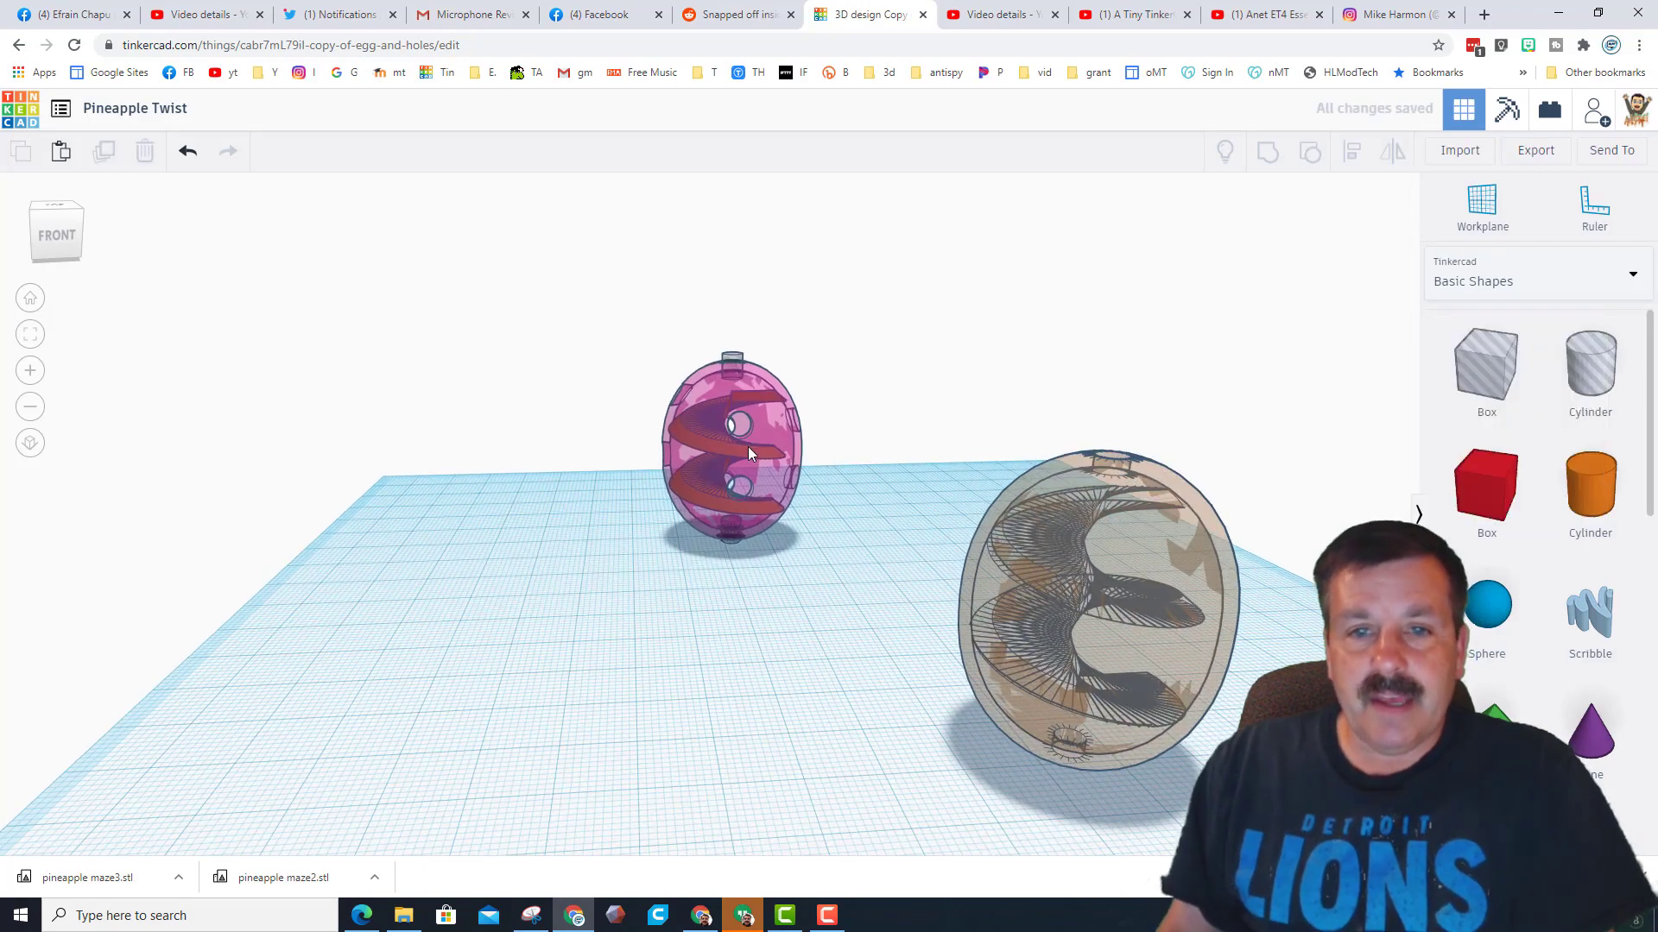
mouse_move(1110, 558)
right_down()
mouse_move(998, 556)
mouse_move(1125, 549)
right_up()
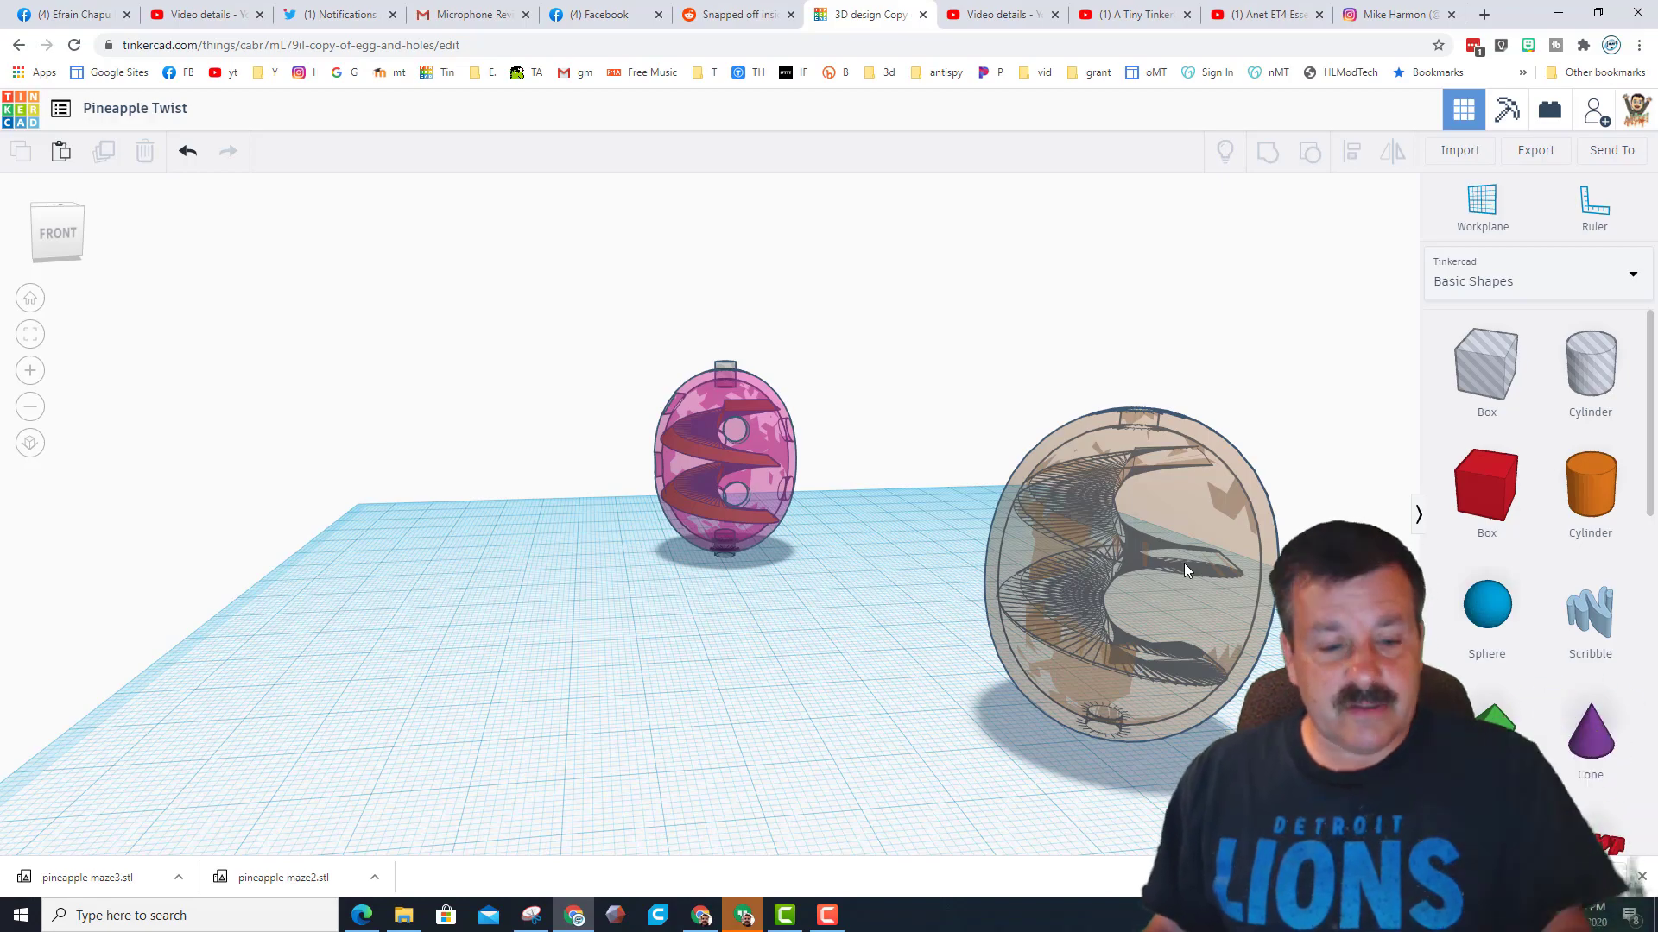
right_drag(997, 687, 686, 489)
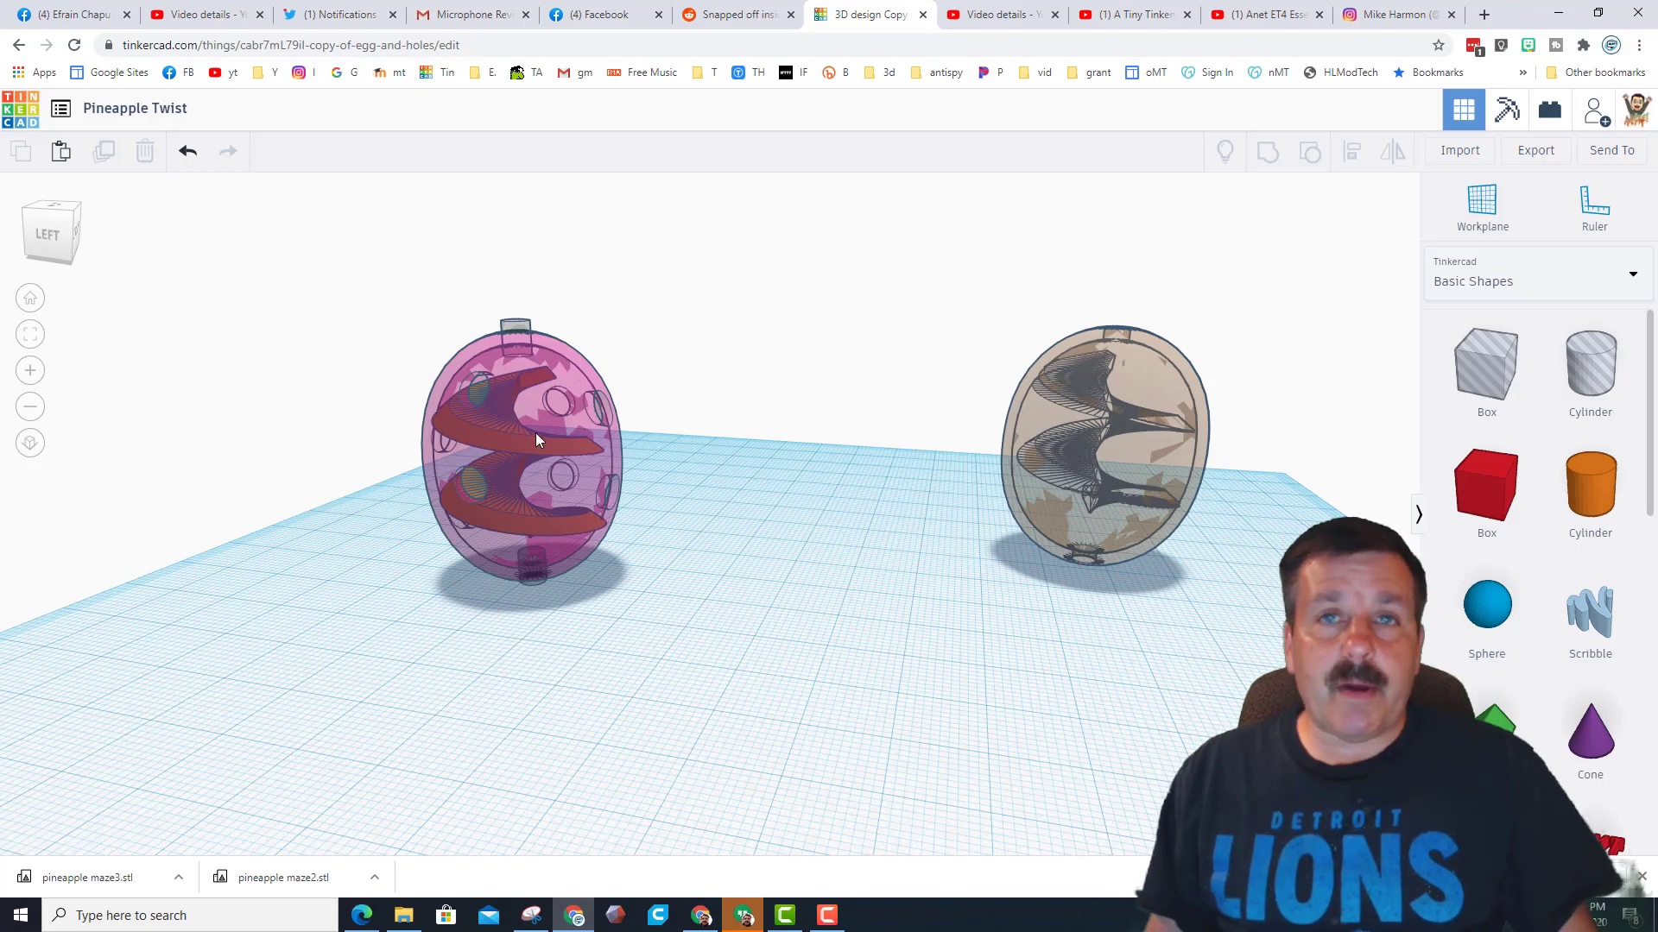
right_drag(588, 510, 857, 530)
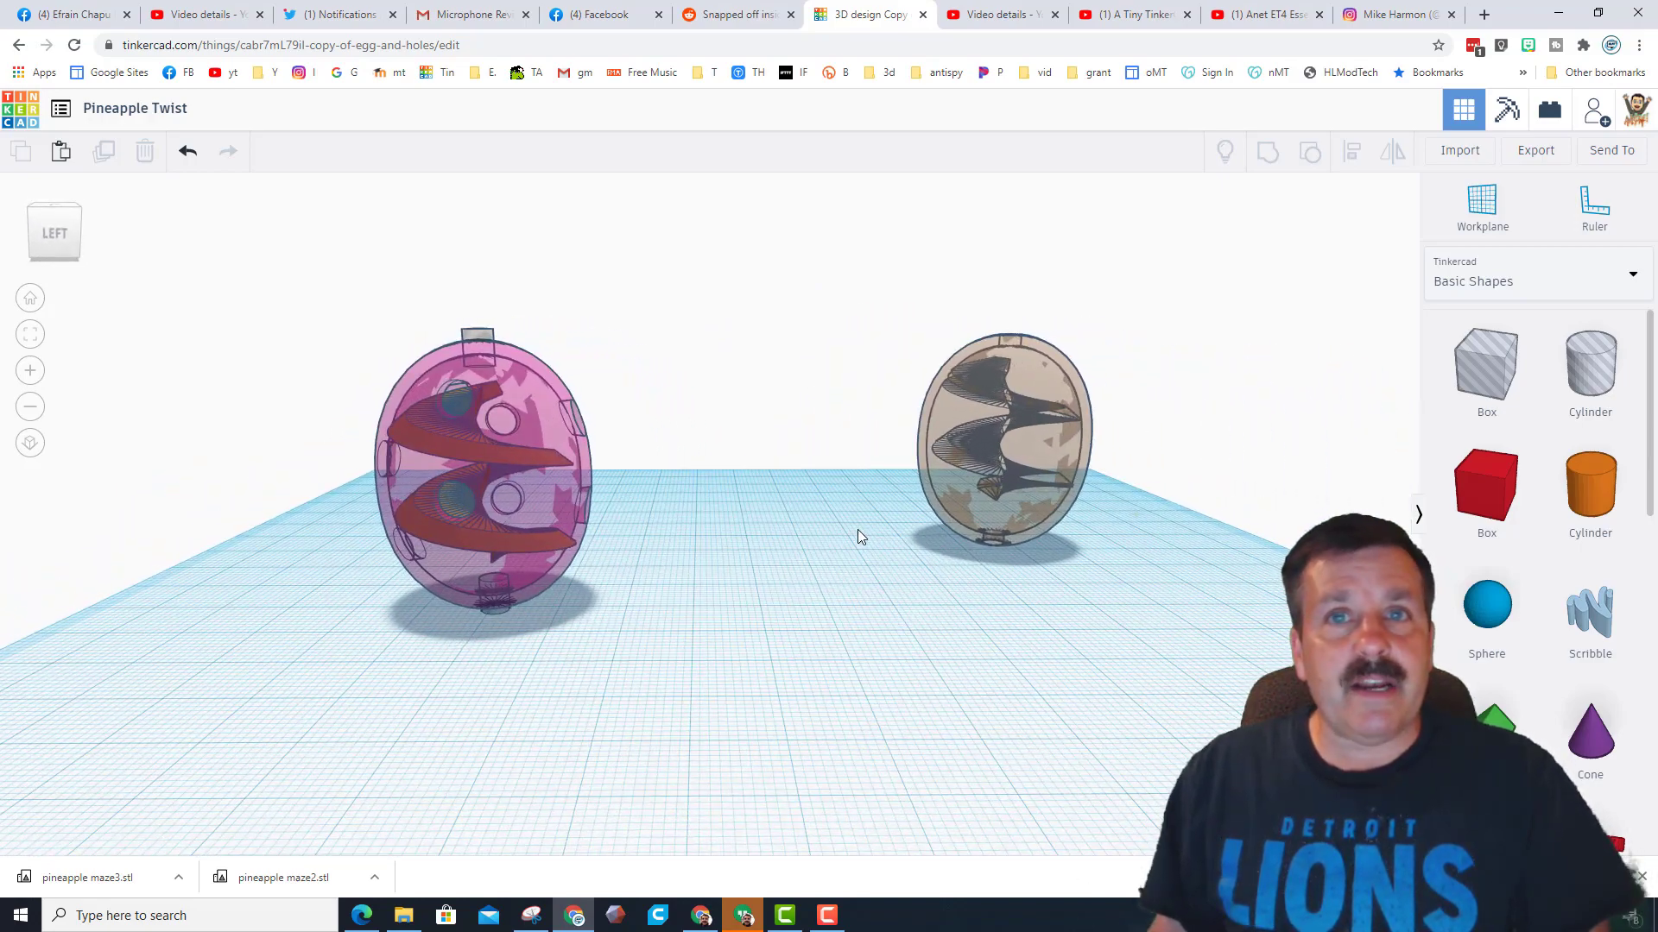
click(570, 536)
right_drag(570, 535, 727, 587)
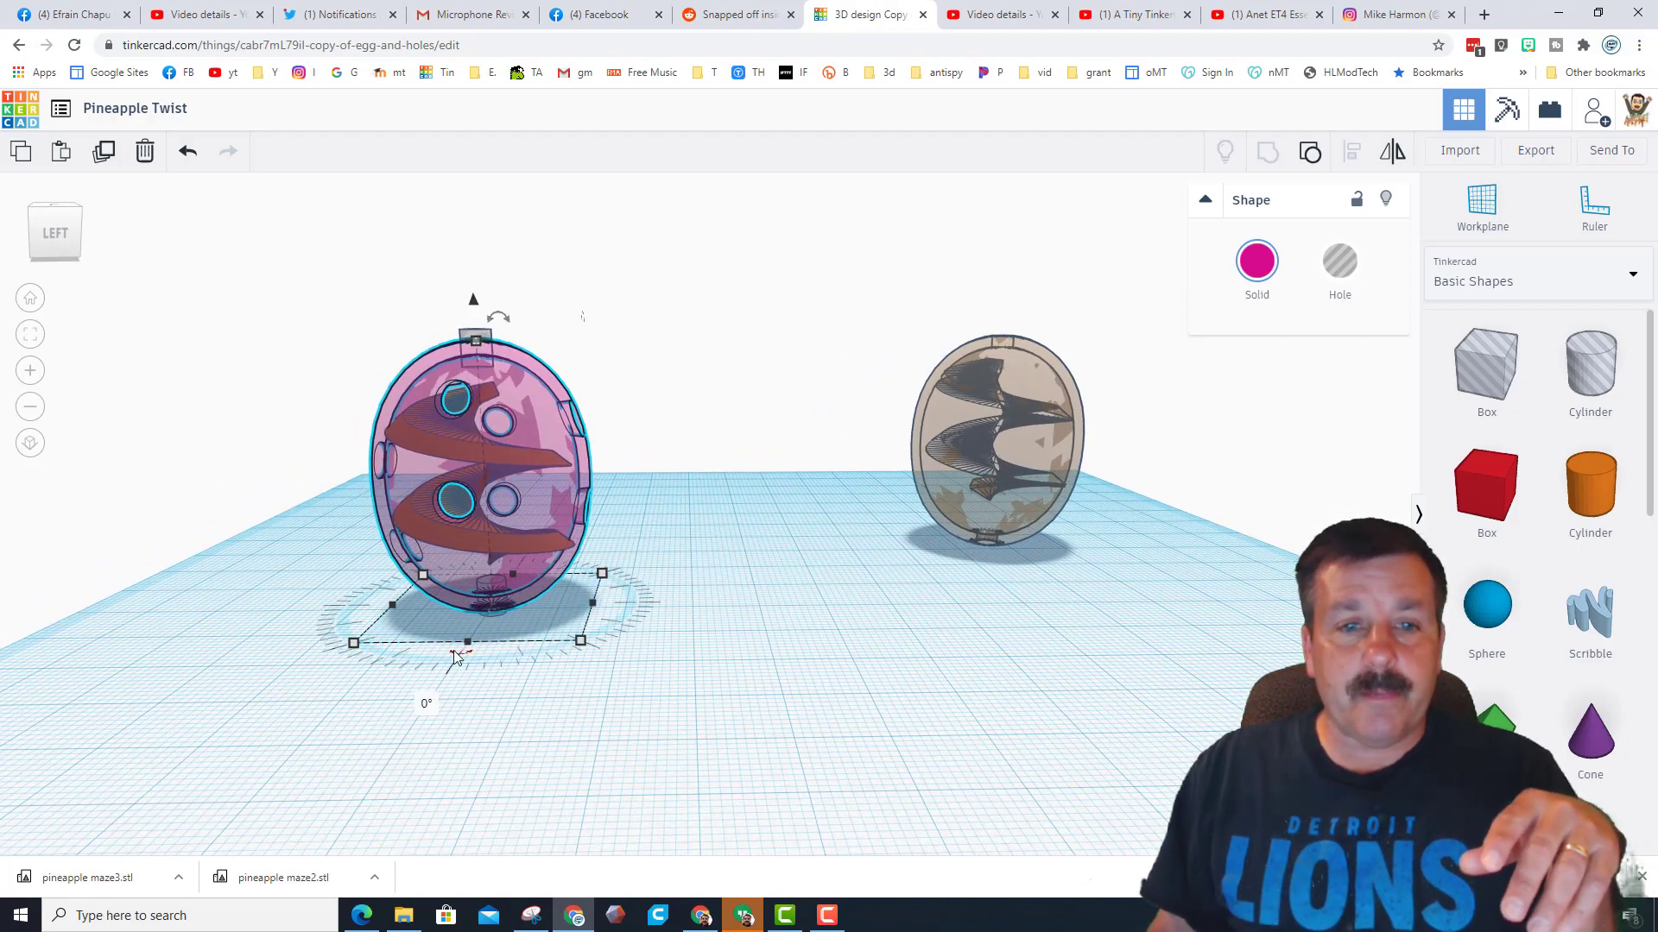
right_drag(437, 686, 459, 646)
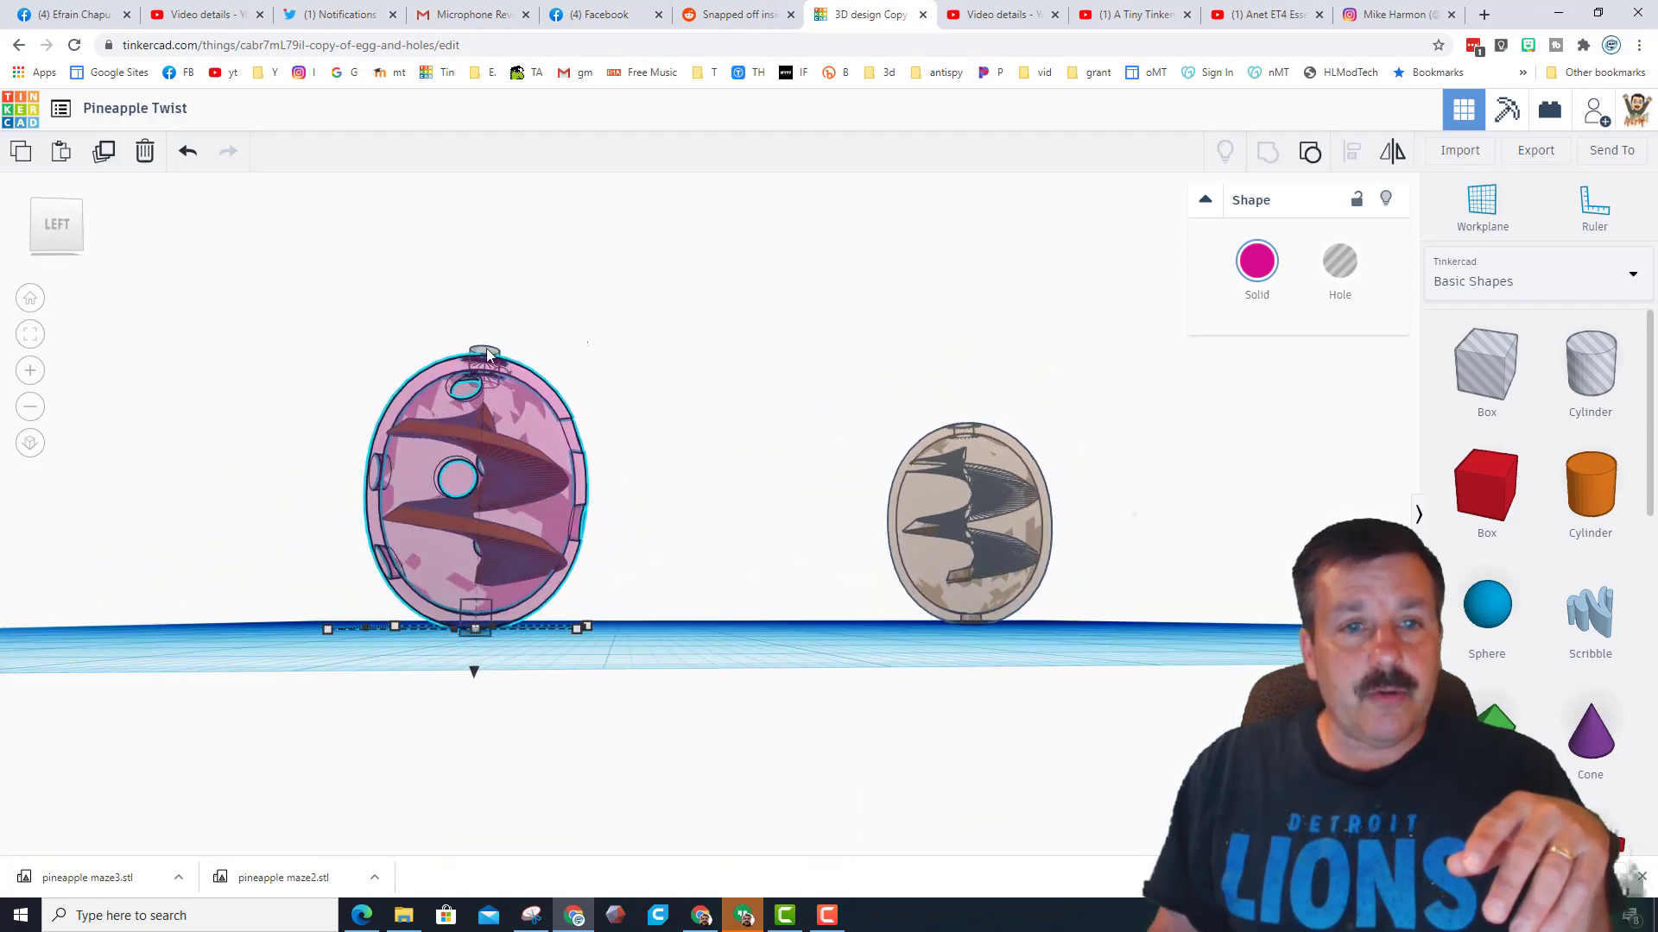
right_drag(490, 670, 533, 711)
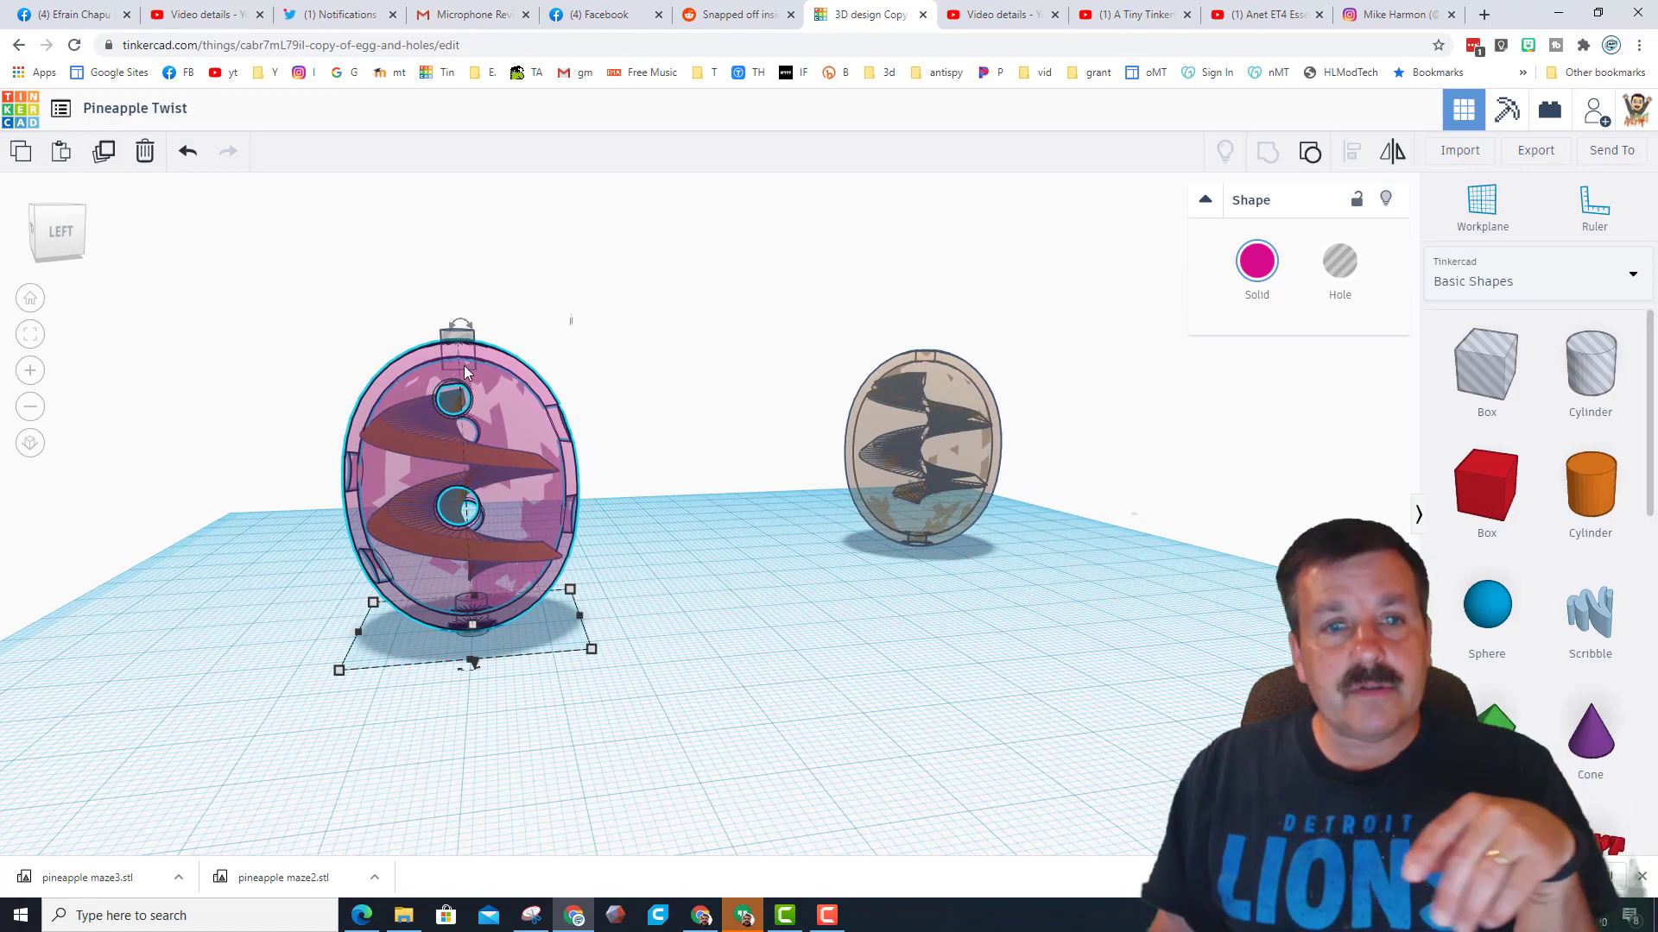
mouse_move(478, 625)
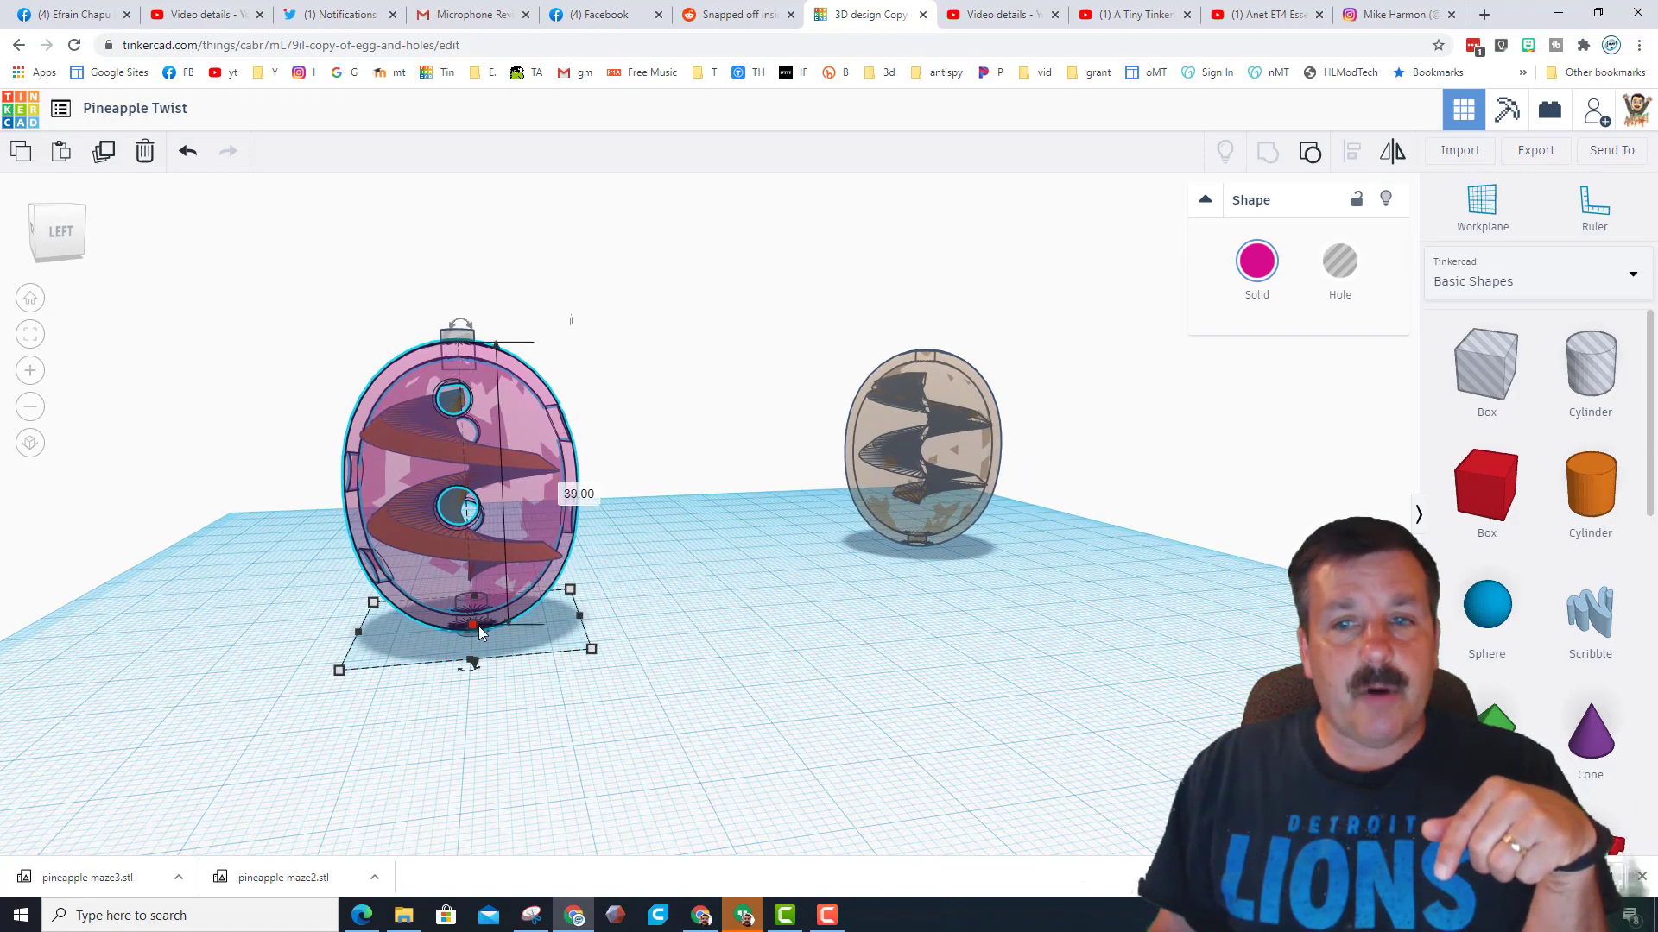
click(590, 549)
click(522, 594)
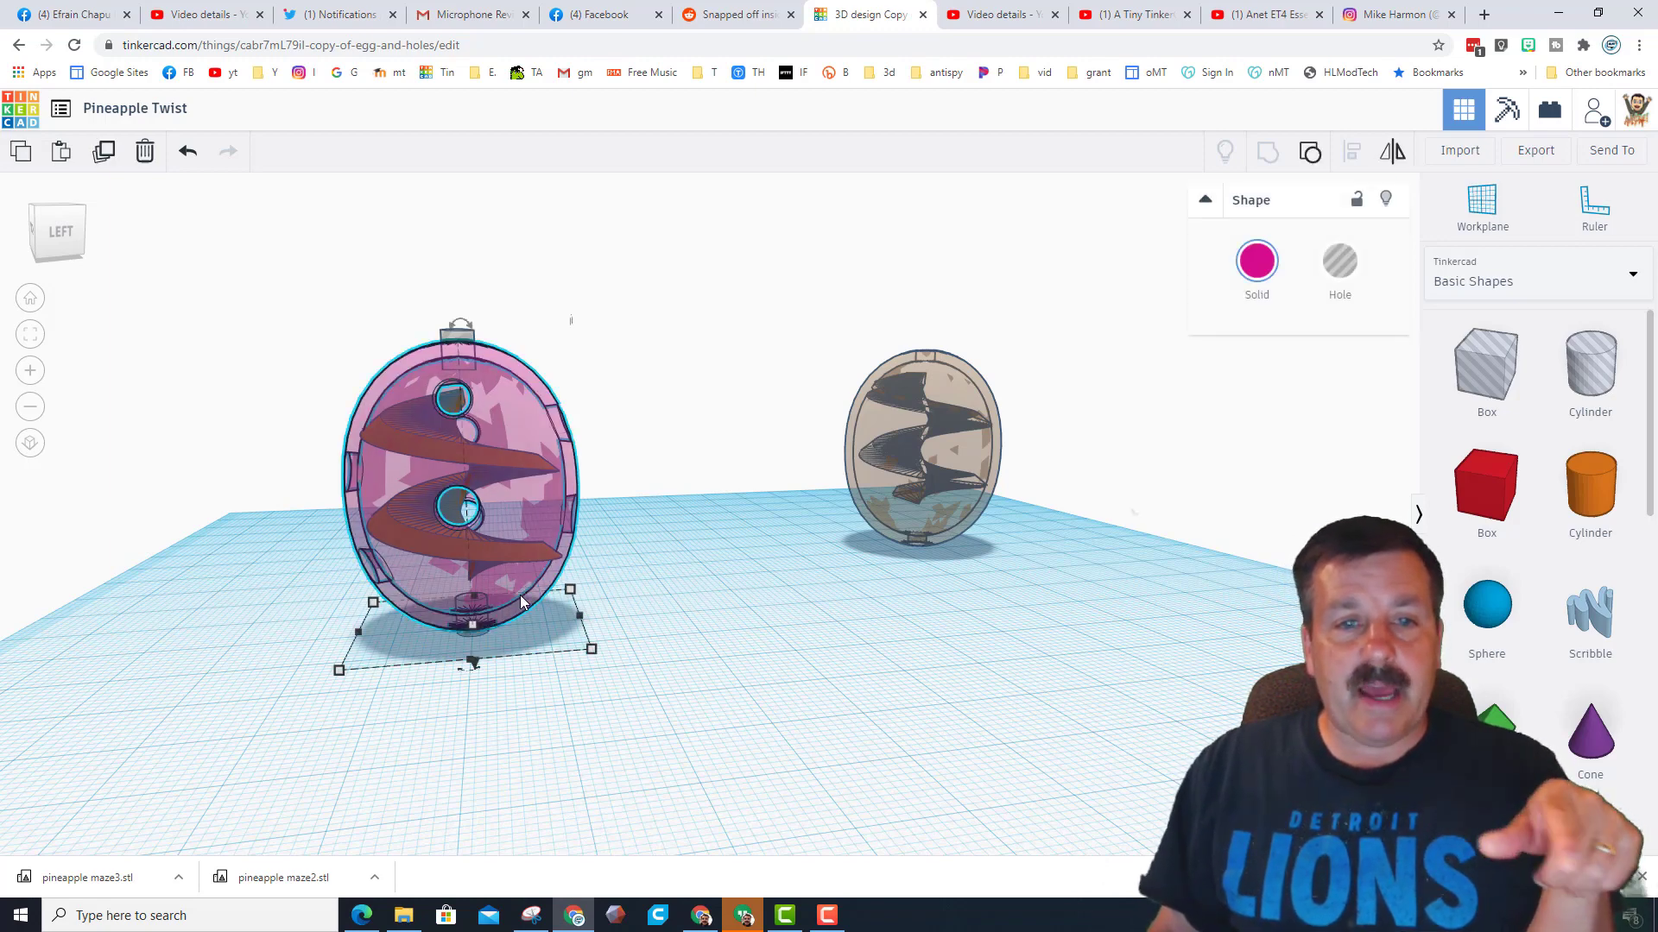
Ungroup the pink egg, separate its shell, and hide the shell to reveal the spiral inside.
click(1309, 151)
click(574, 577)
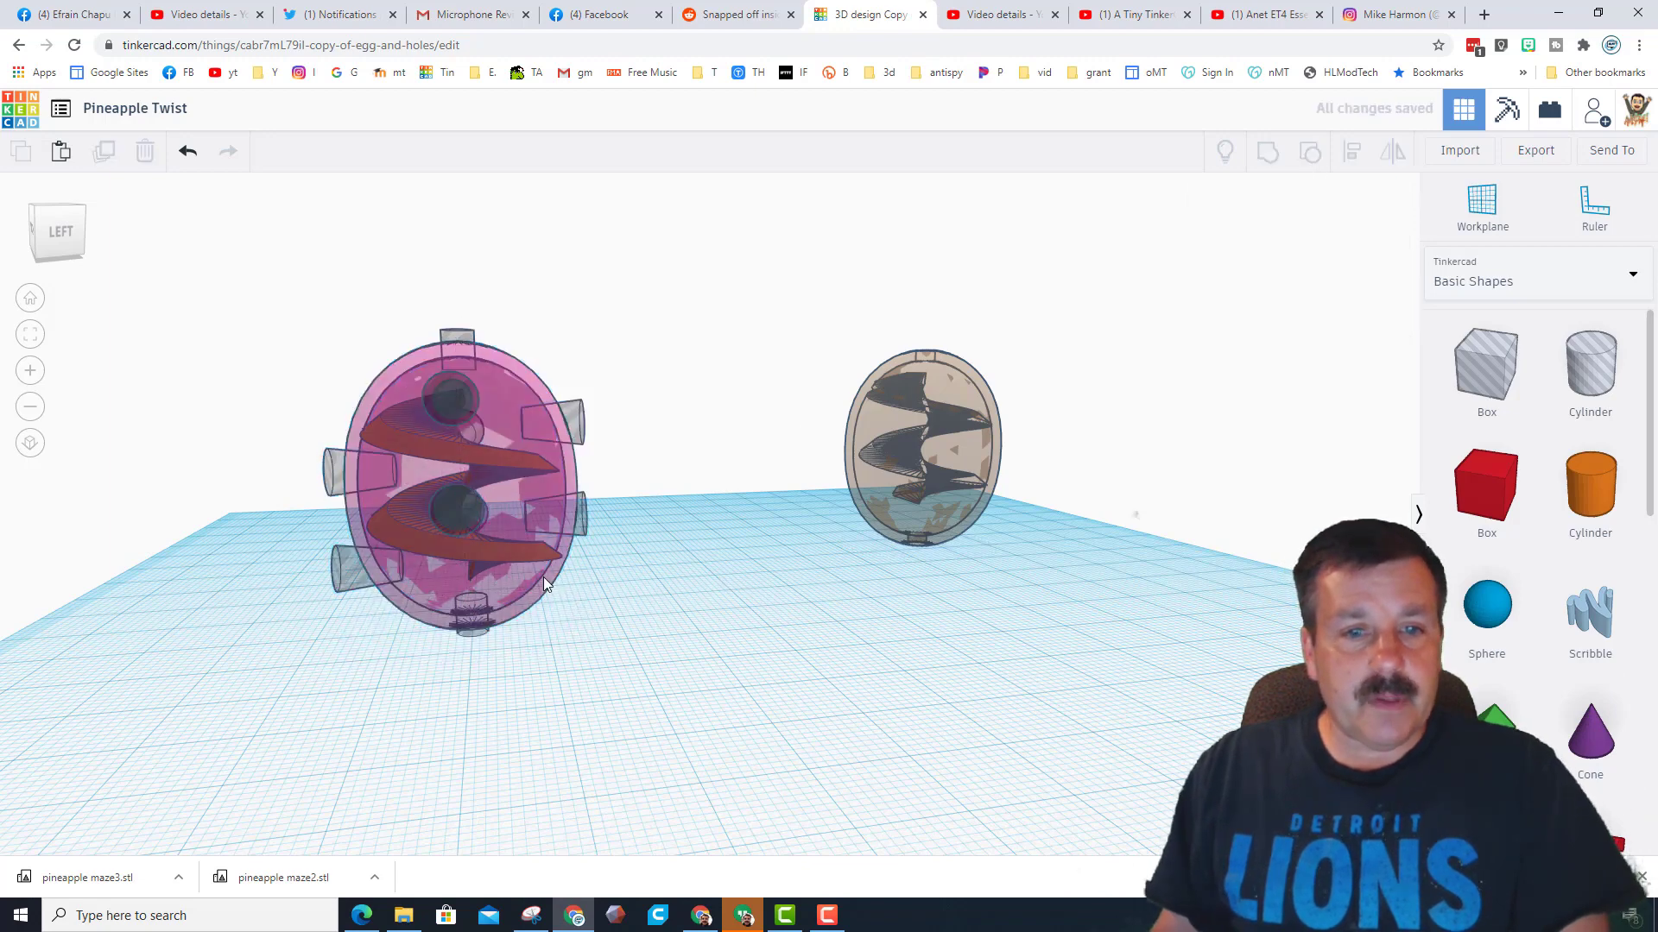
click(542, 576)
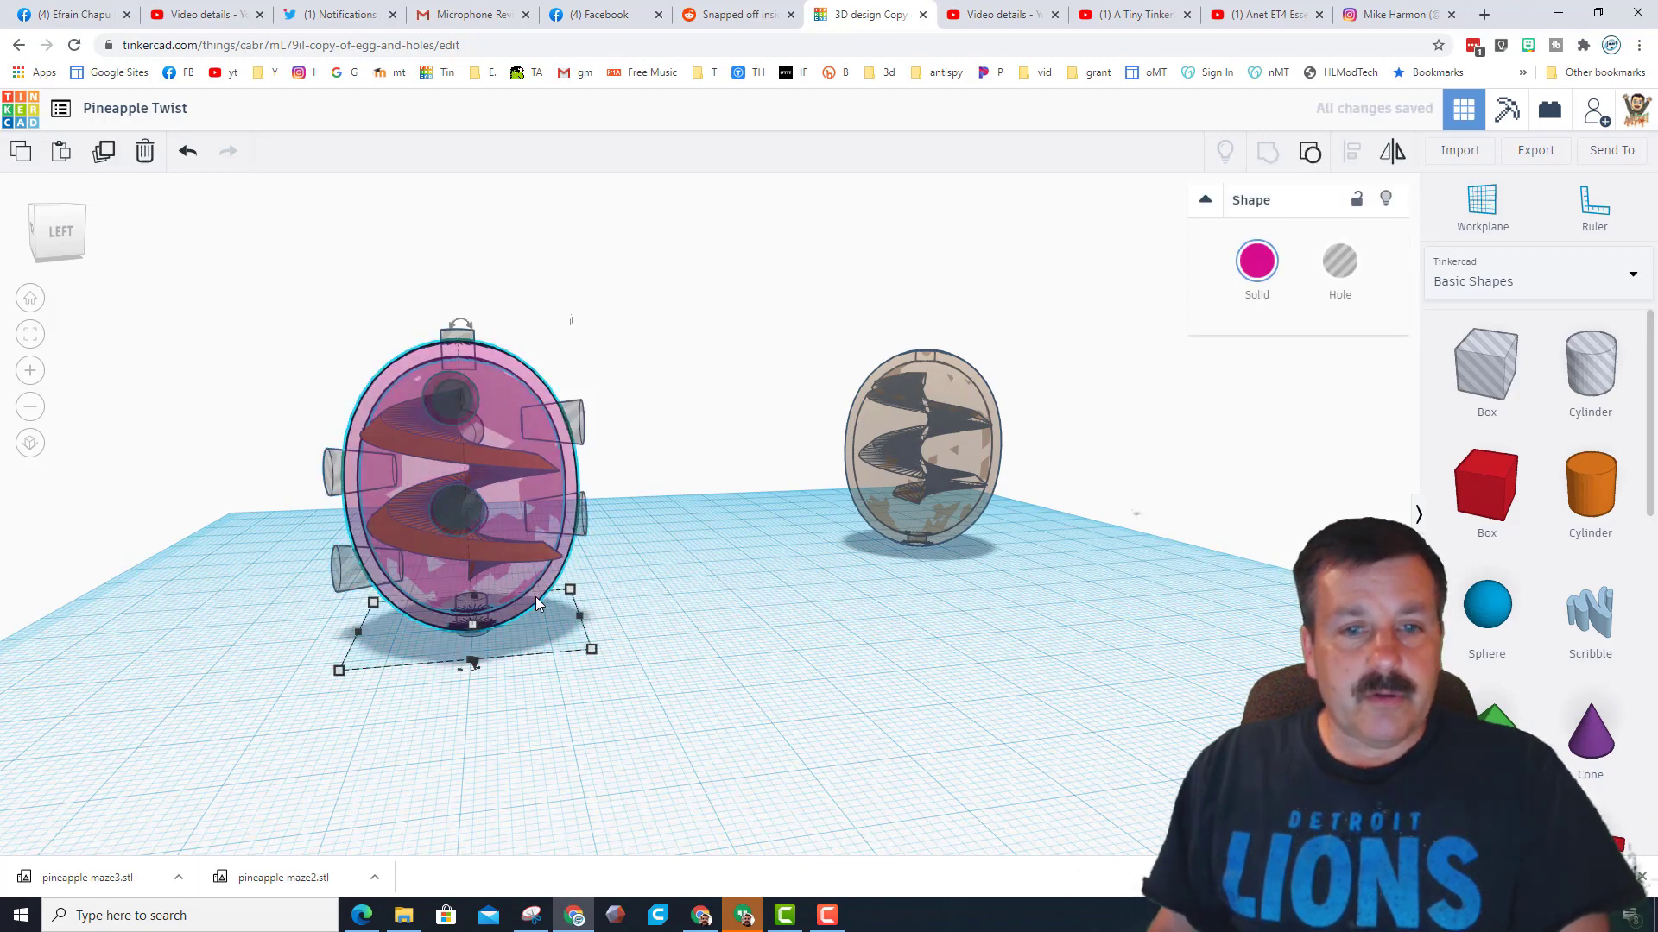
click(1310, 152)
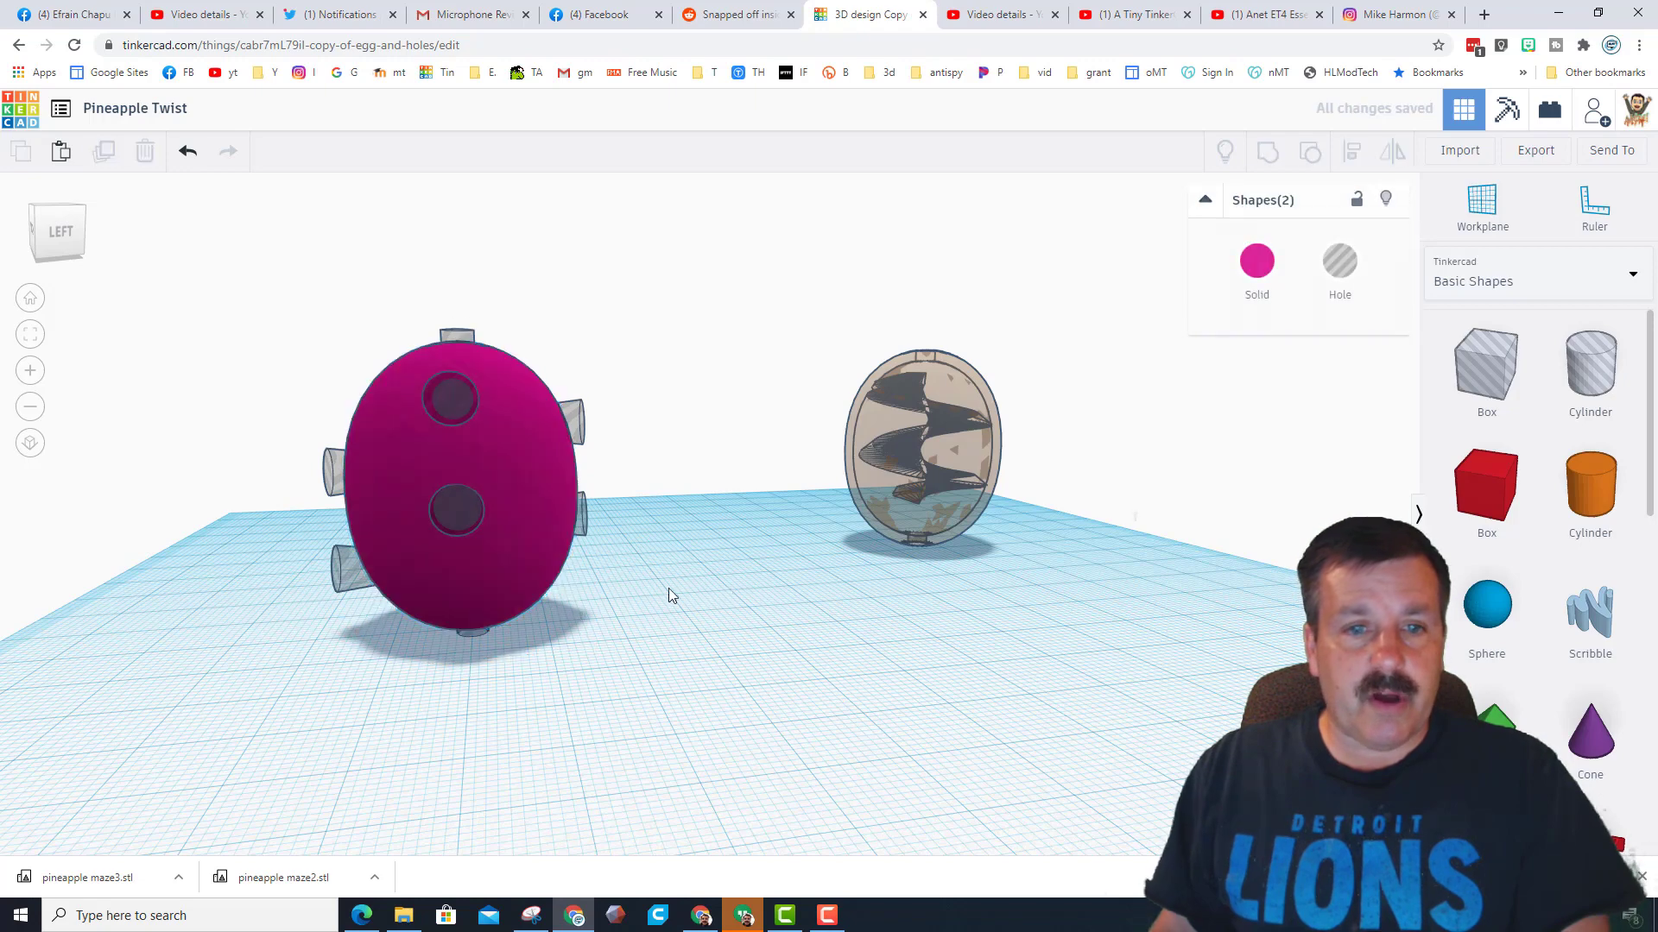
click(522, 509)
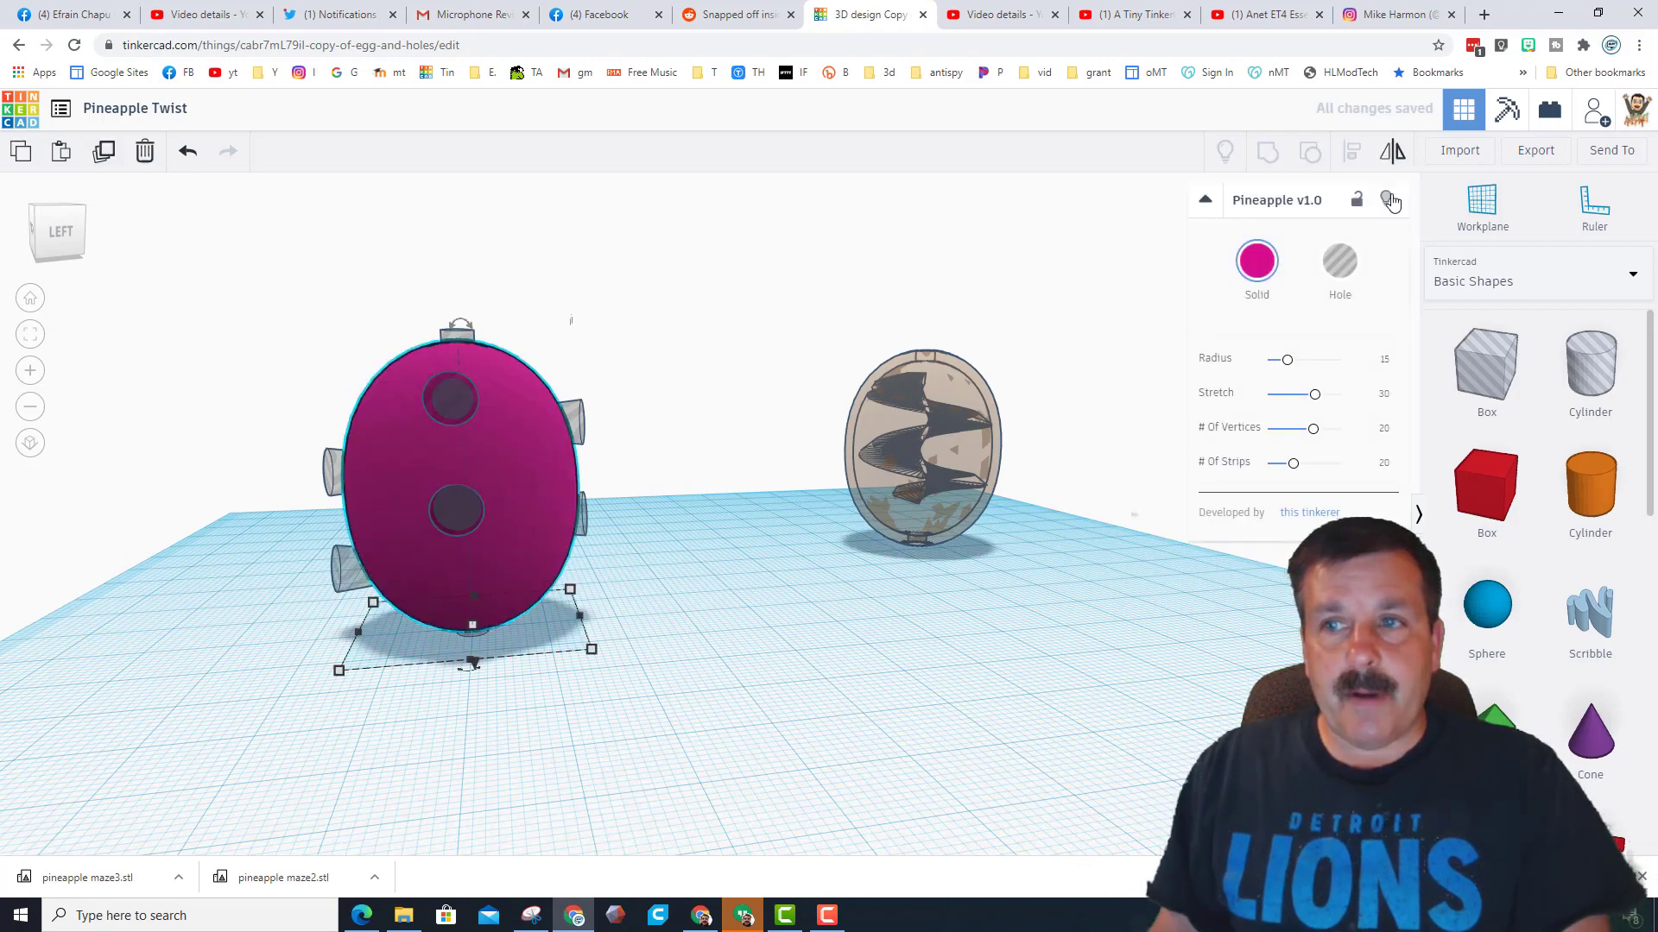
key(Escape)
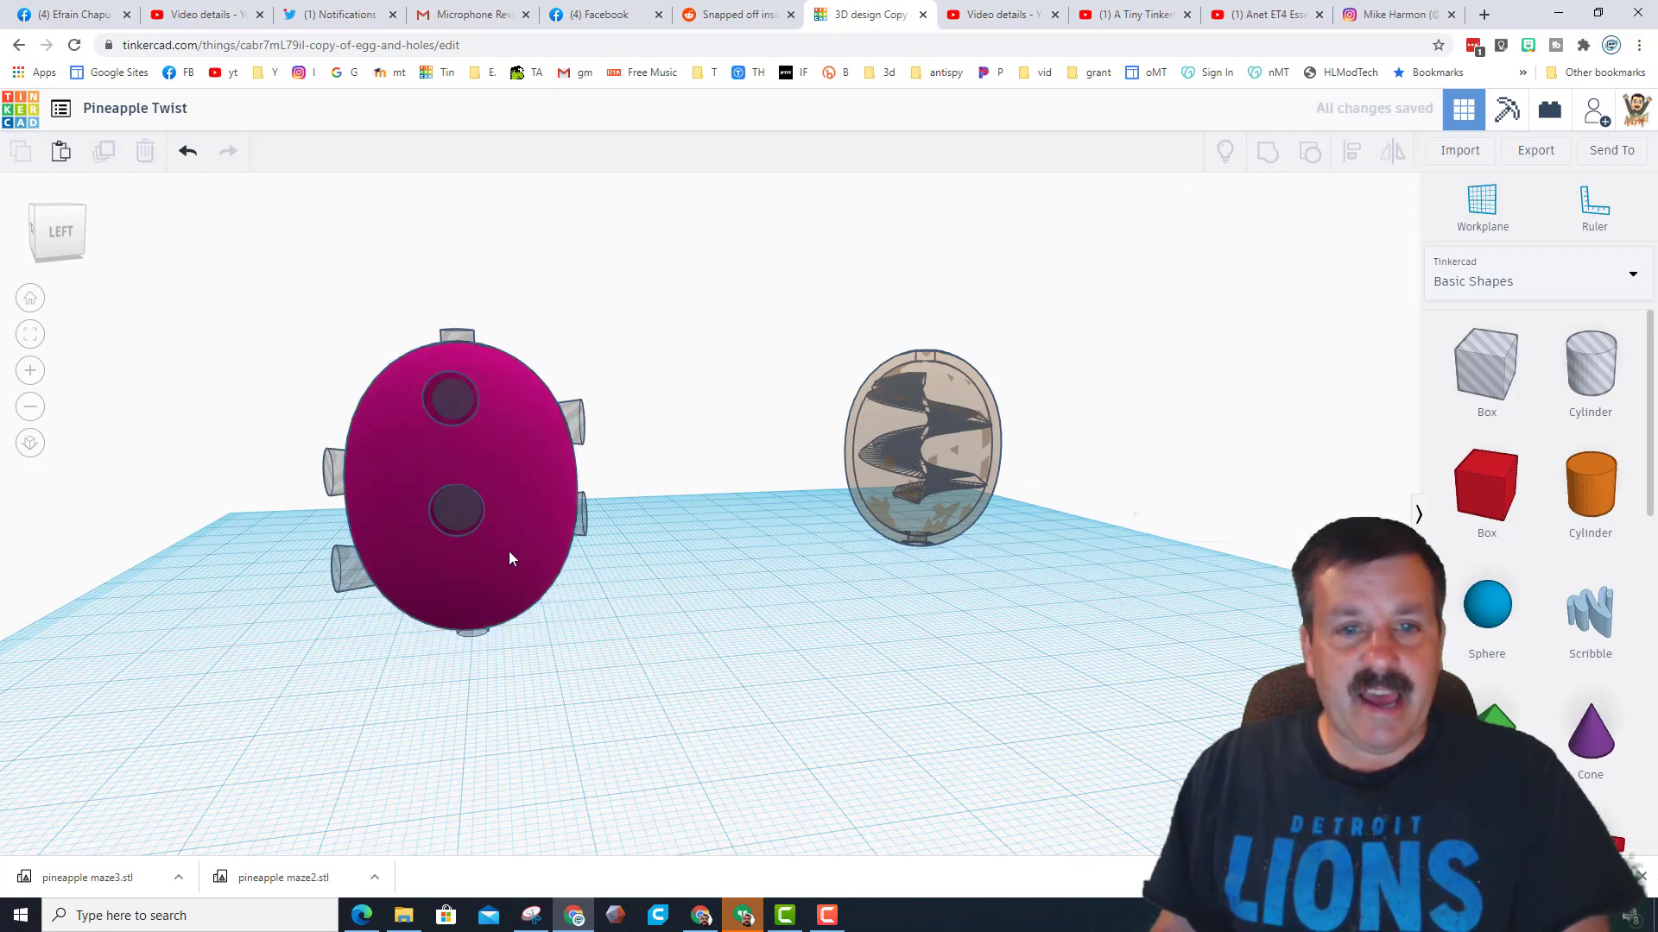
click(510, 551)
click(1361, 200)
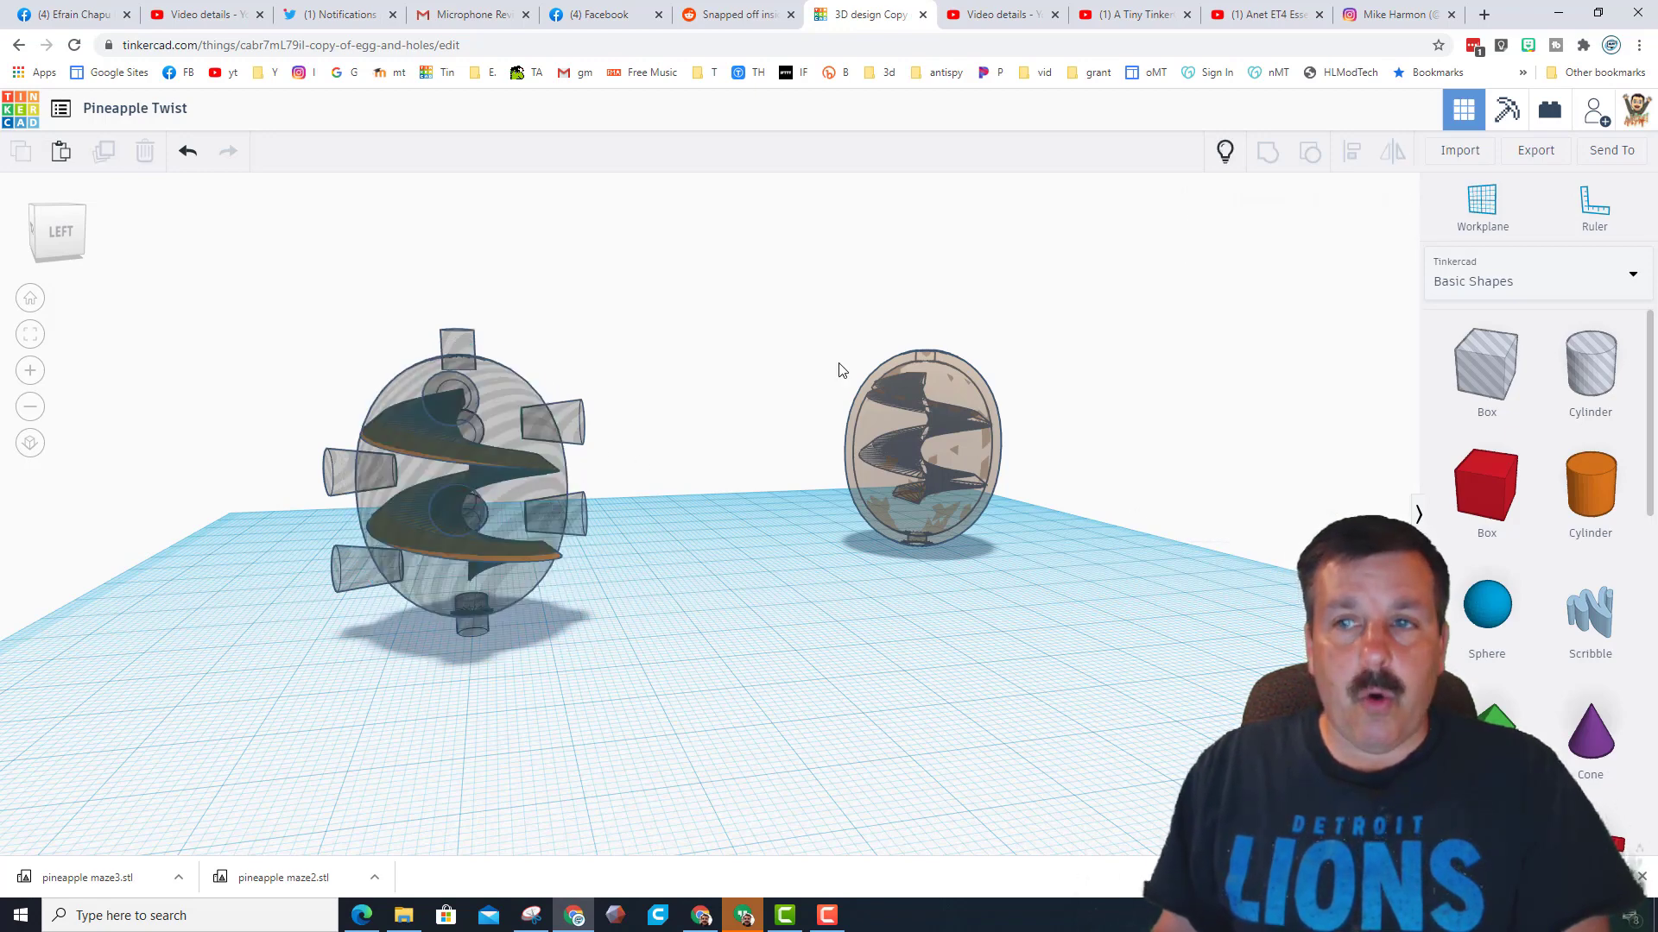
Unhide all shapes and group the pink egg shell with the second shape.
click(1217, 151)
click(570, 574)
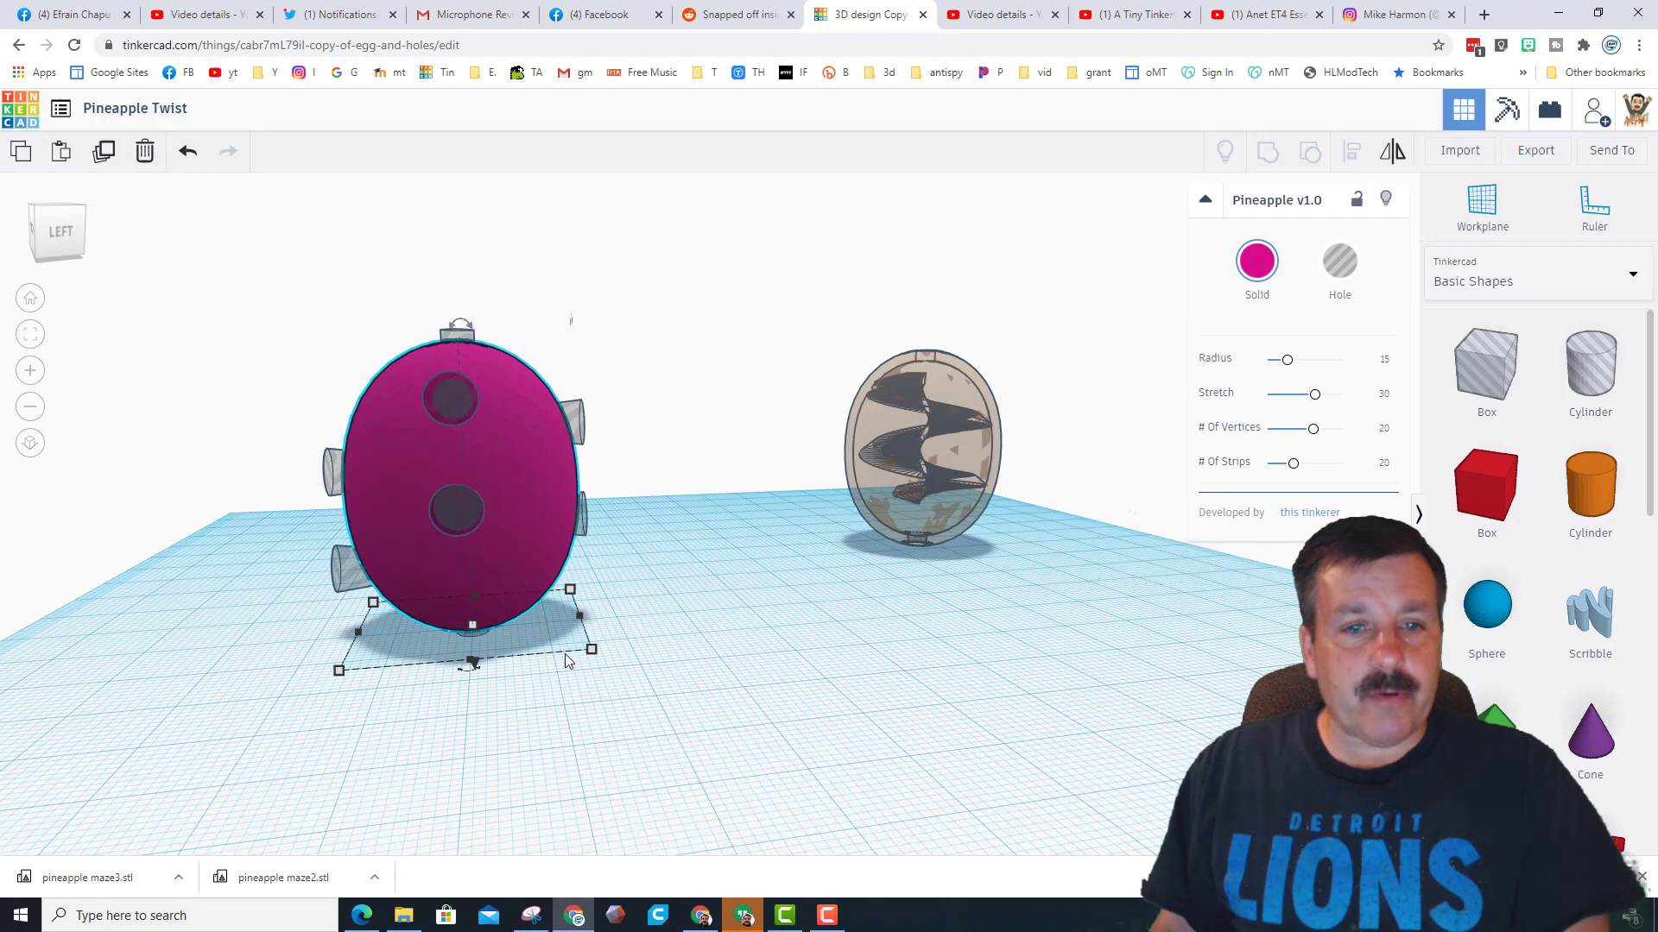
shift+click(518, 600)
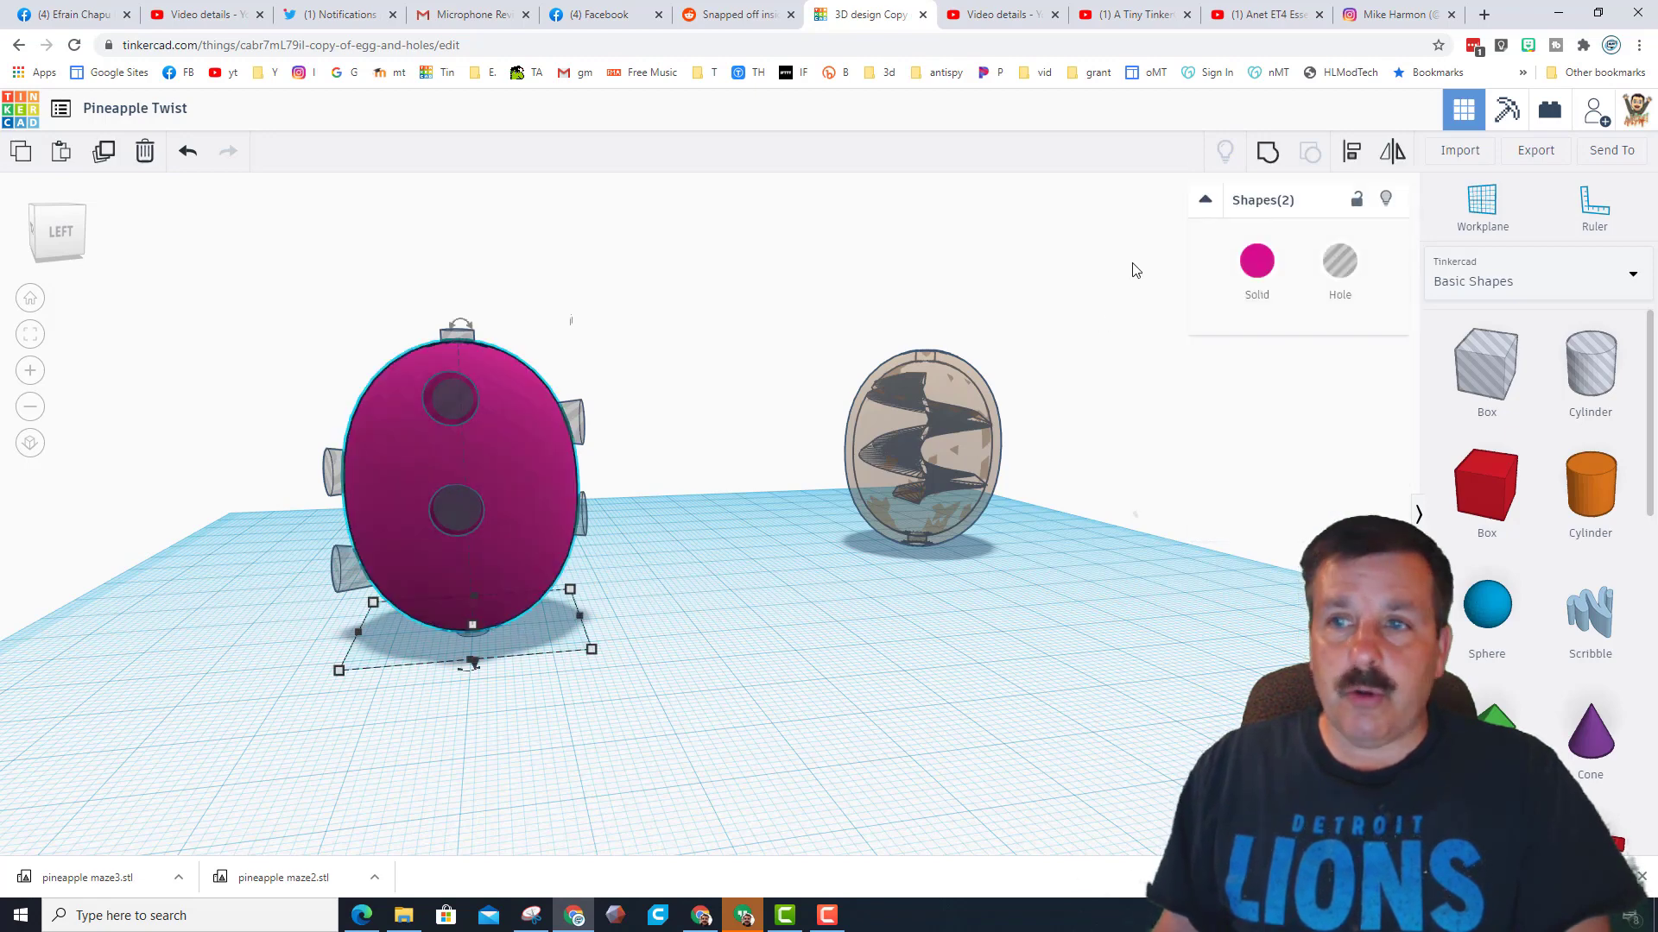
click(1268, 155)
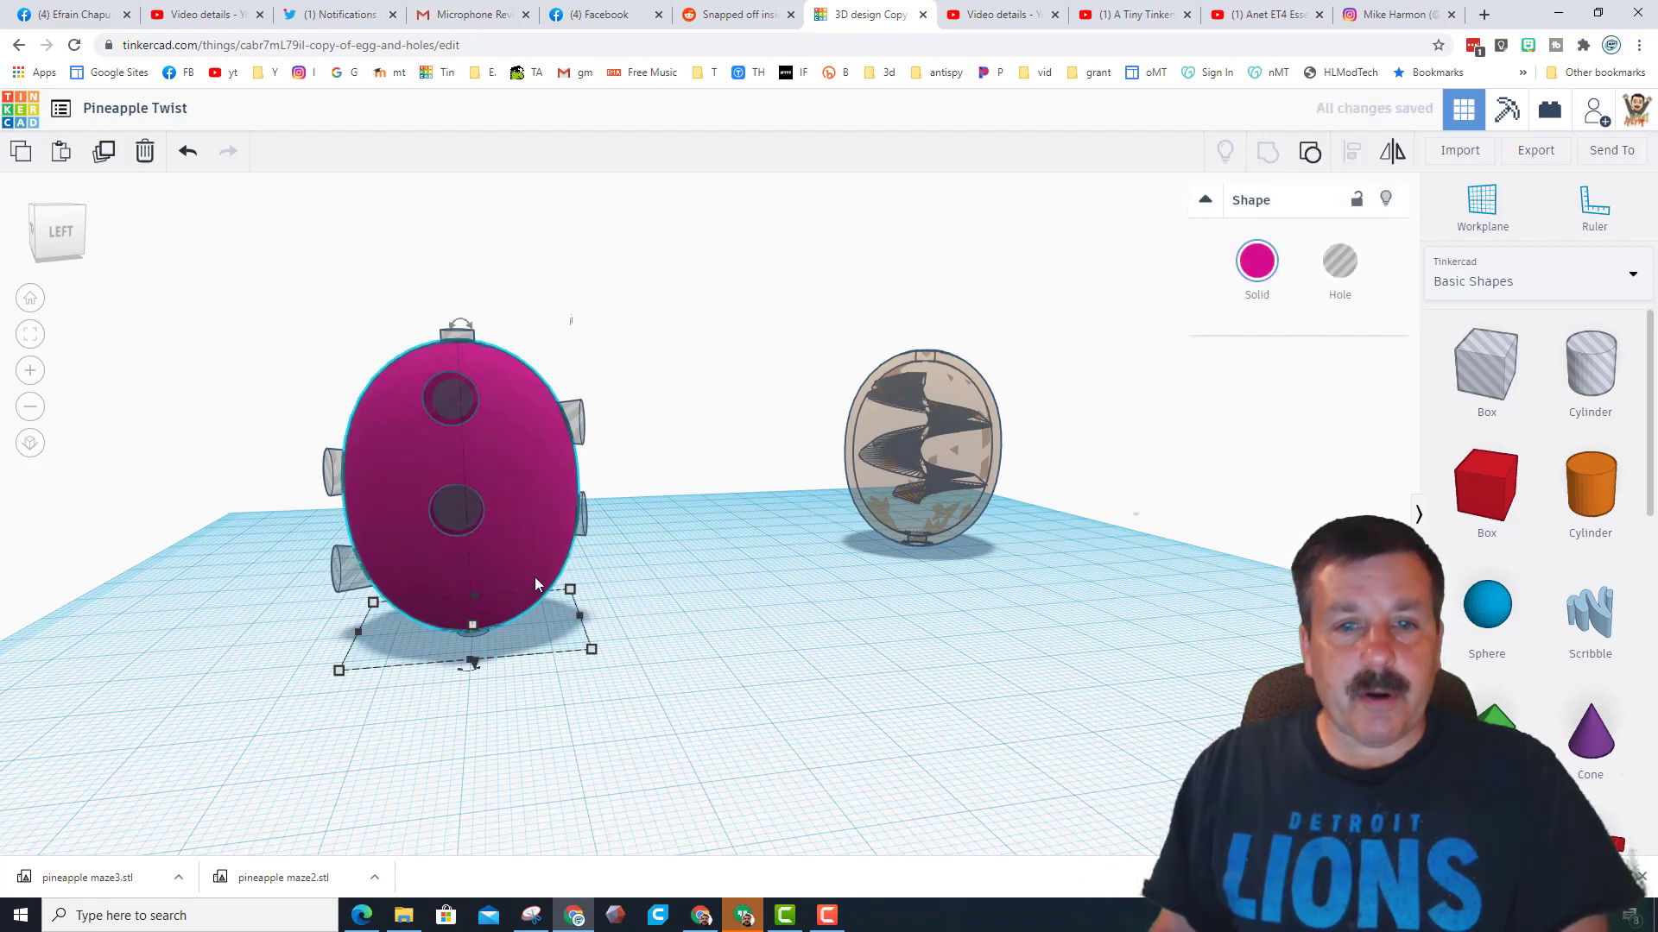
Switch the shape panel to Shape Generators > All and go to page 16, which lists Pineapple v1.0.
click(1496, 283)
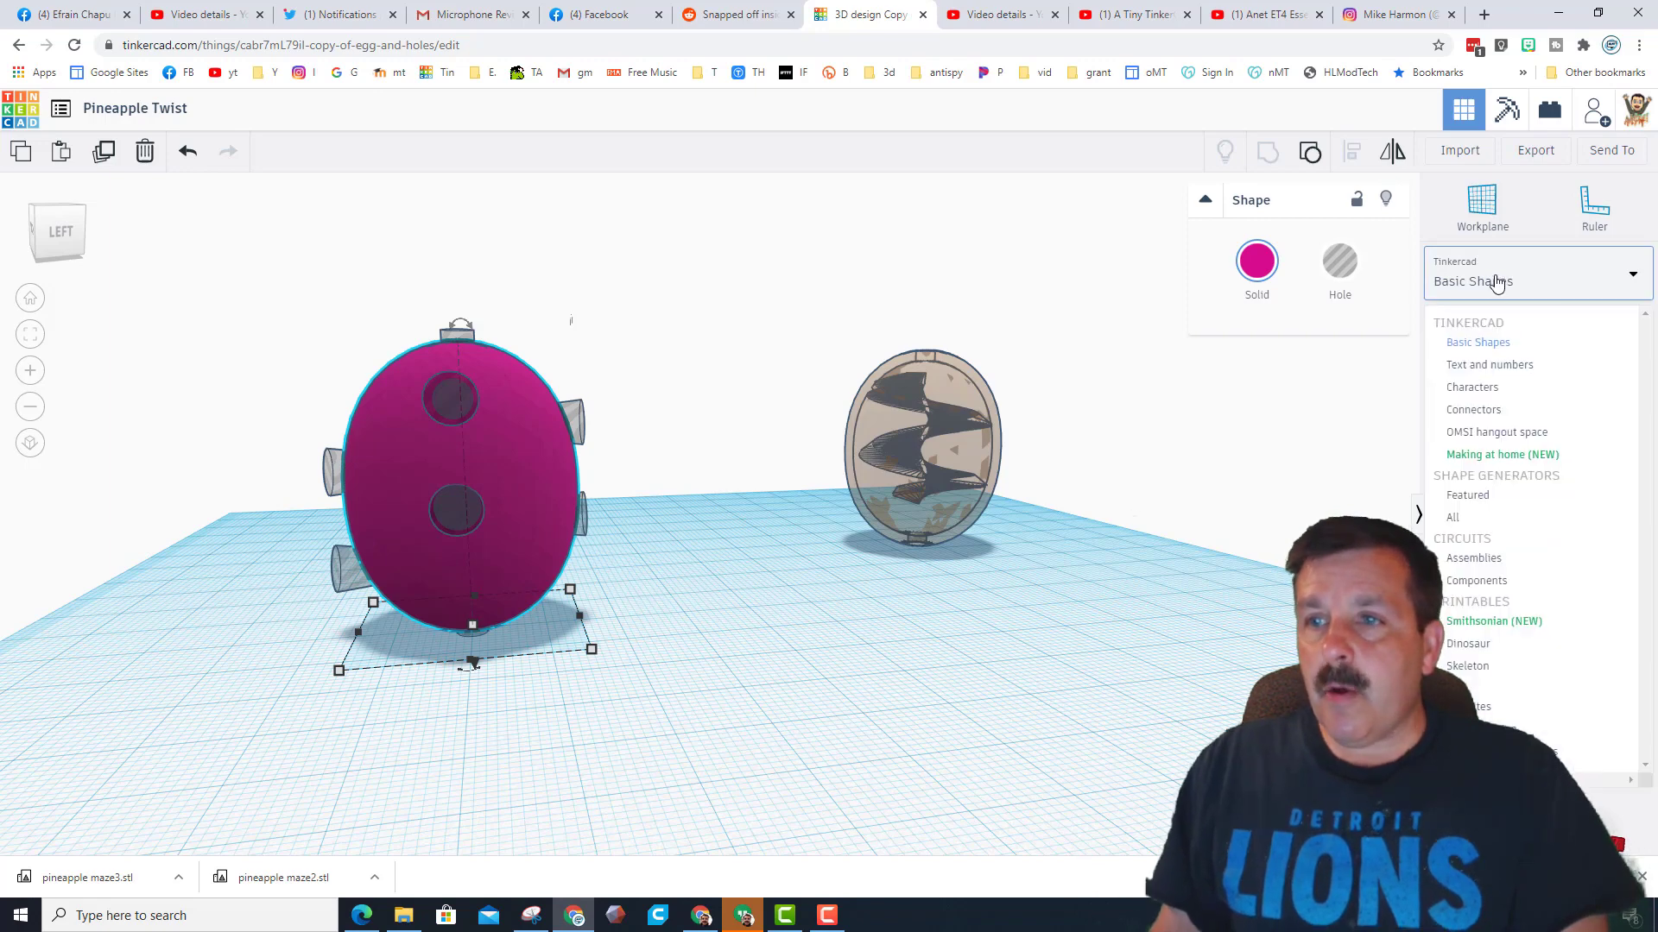
click(1466, 519)
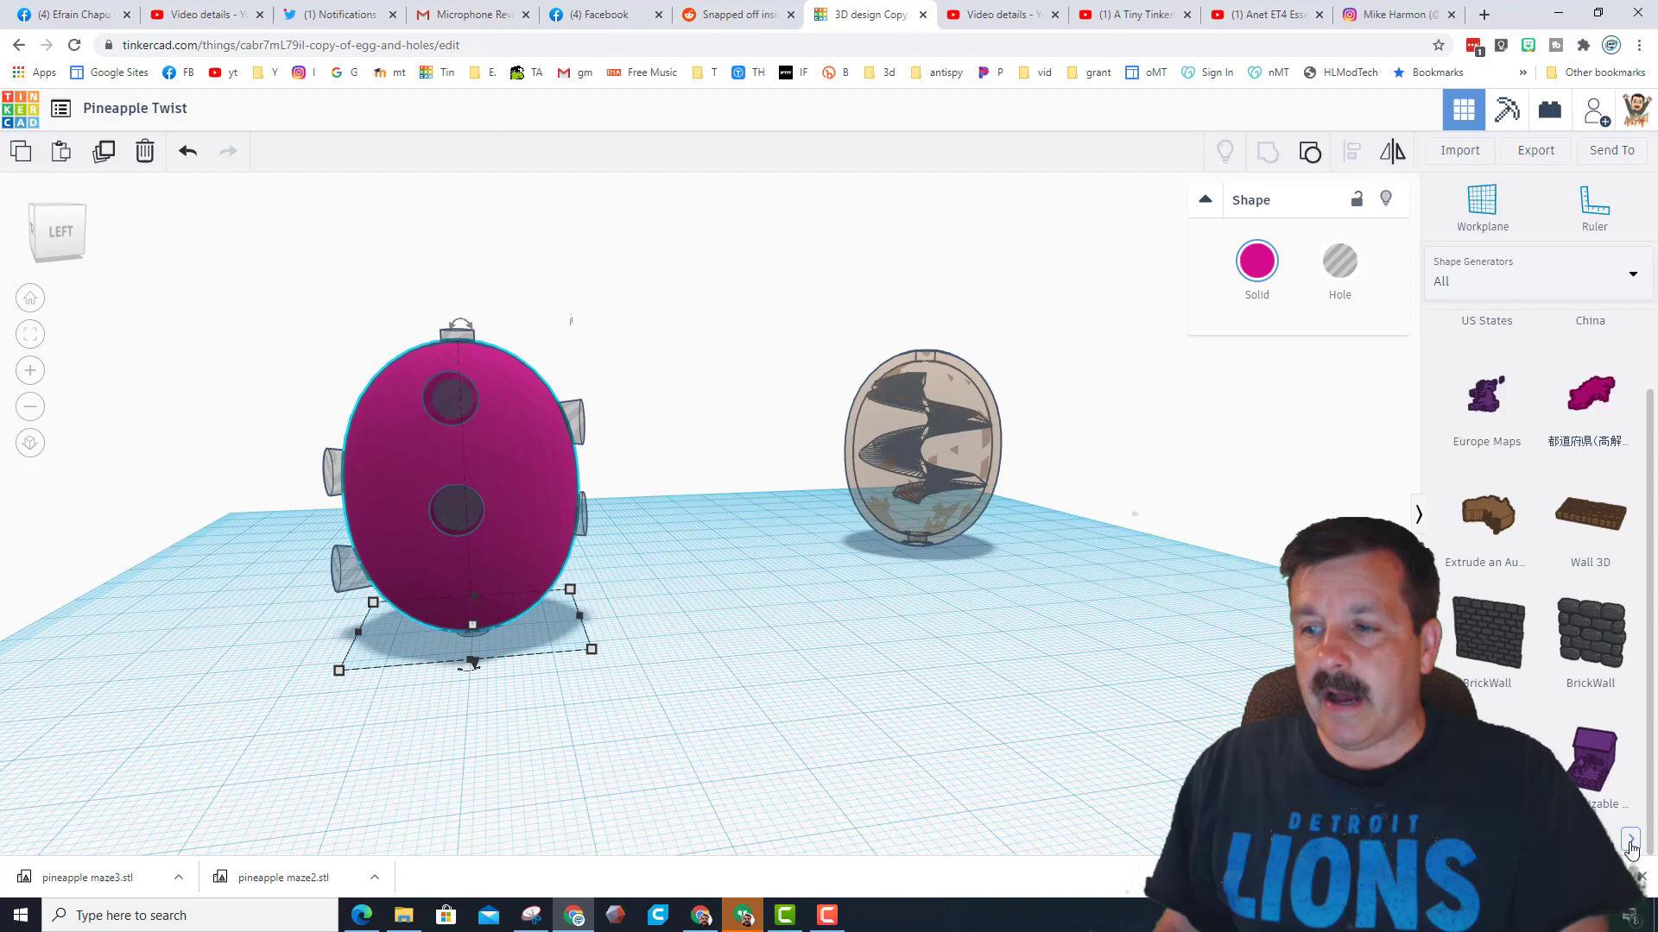
click(1630, 840)
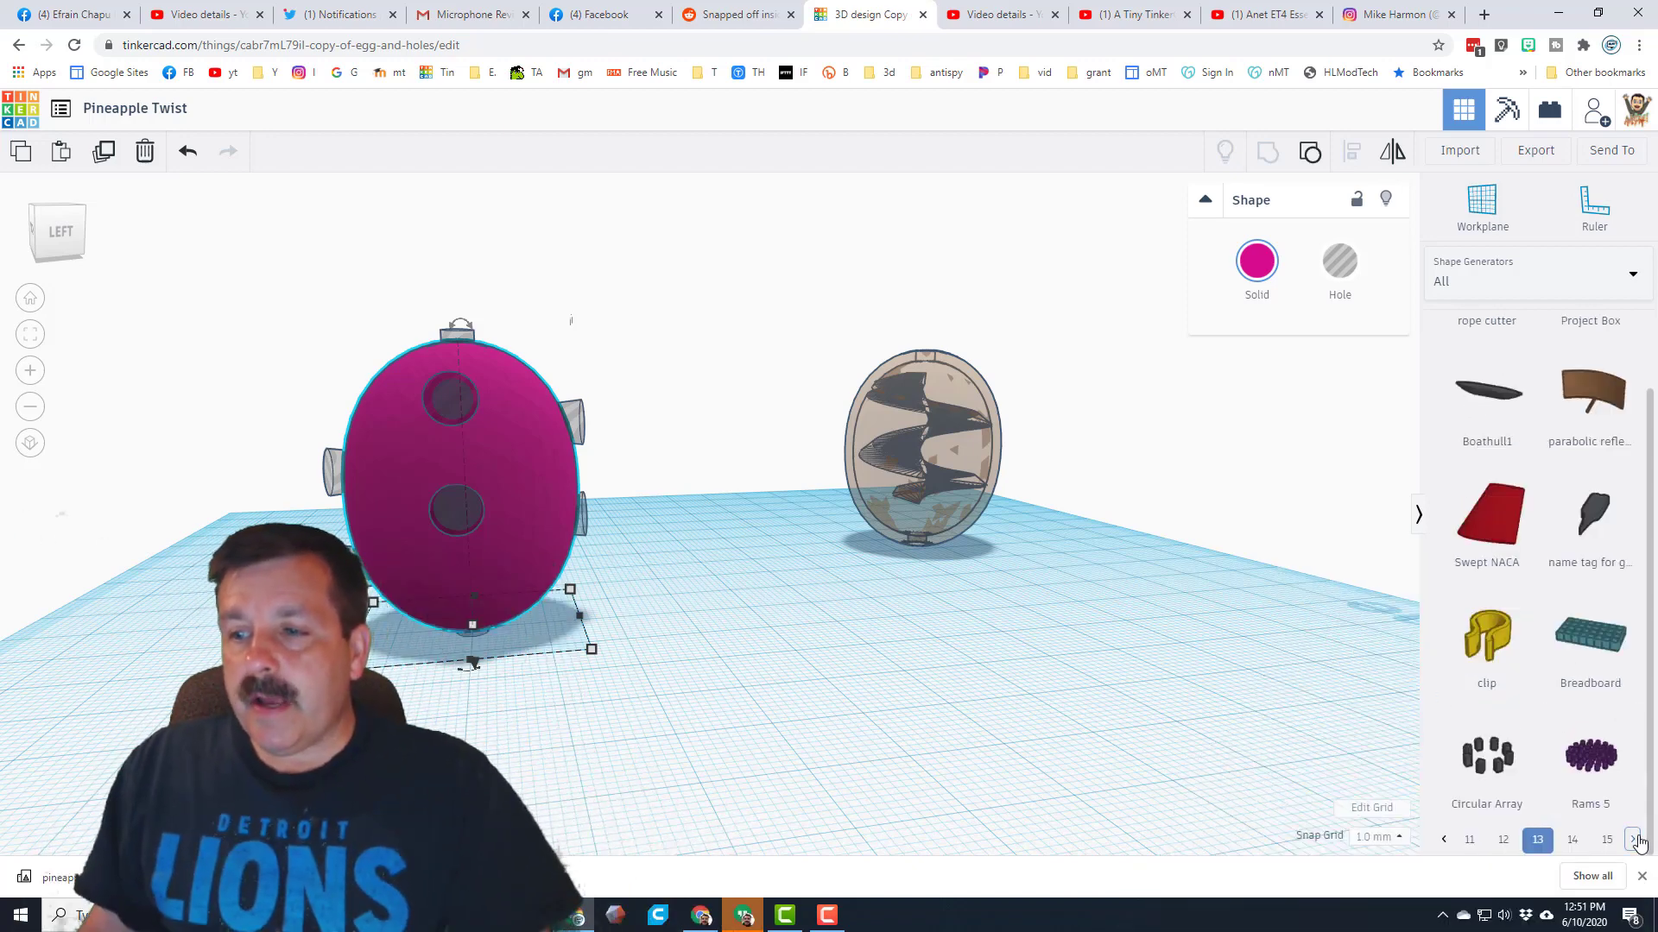
click(1632, 840)
click(1632, 840)
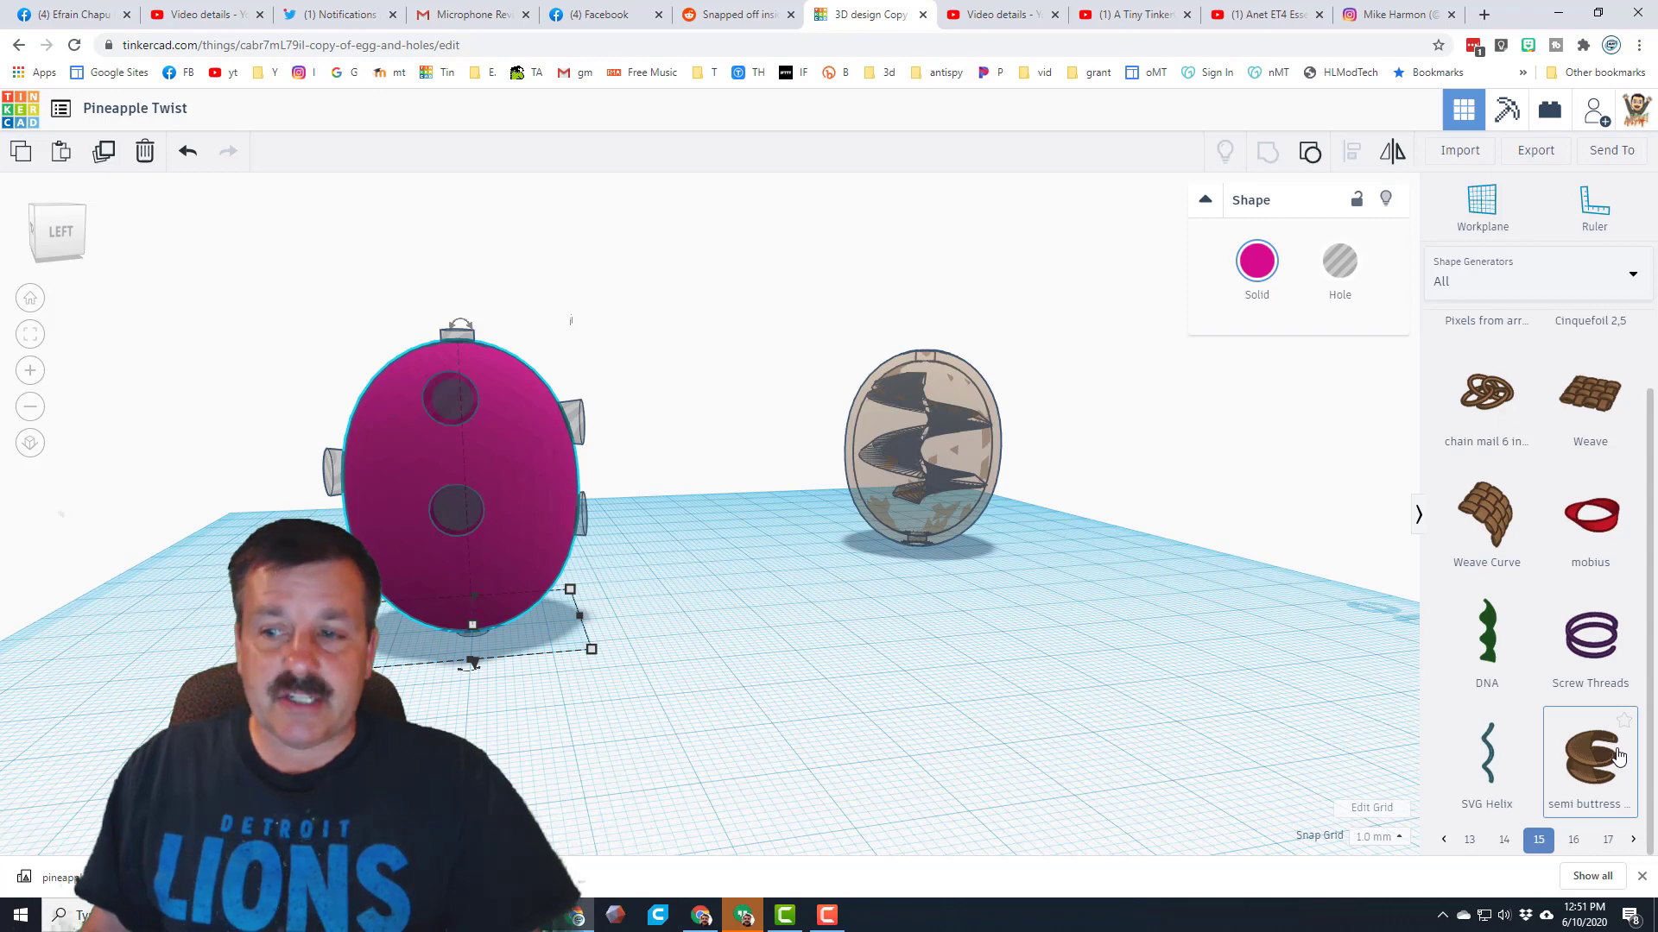
click(1572, 839)
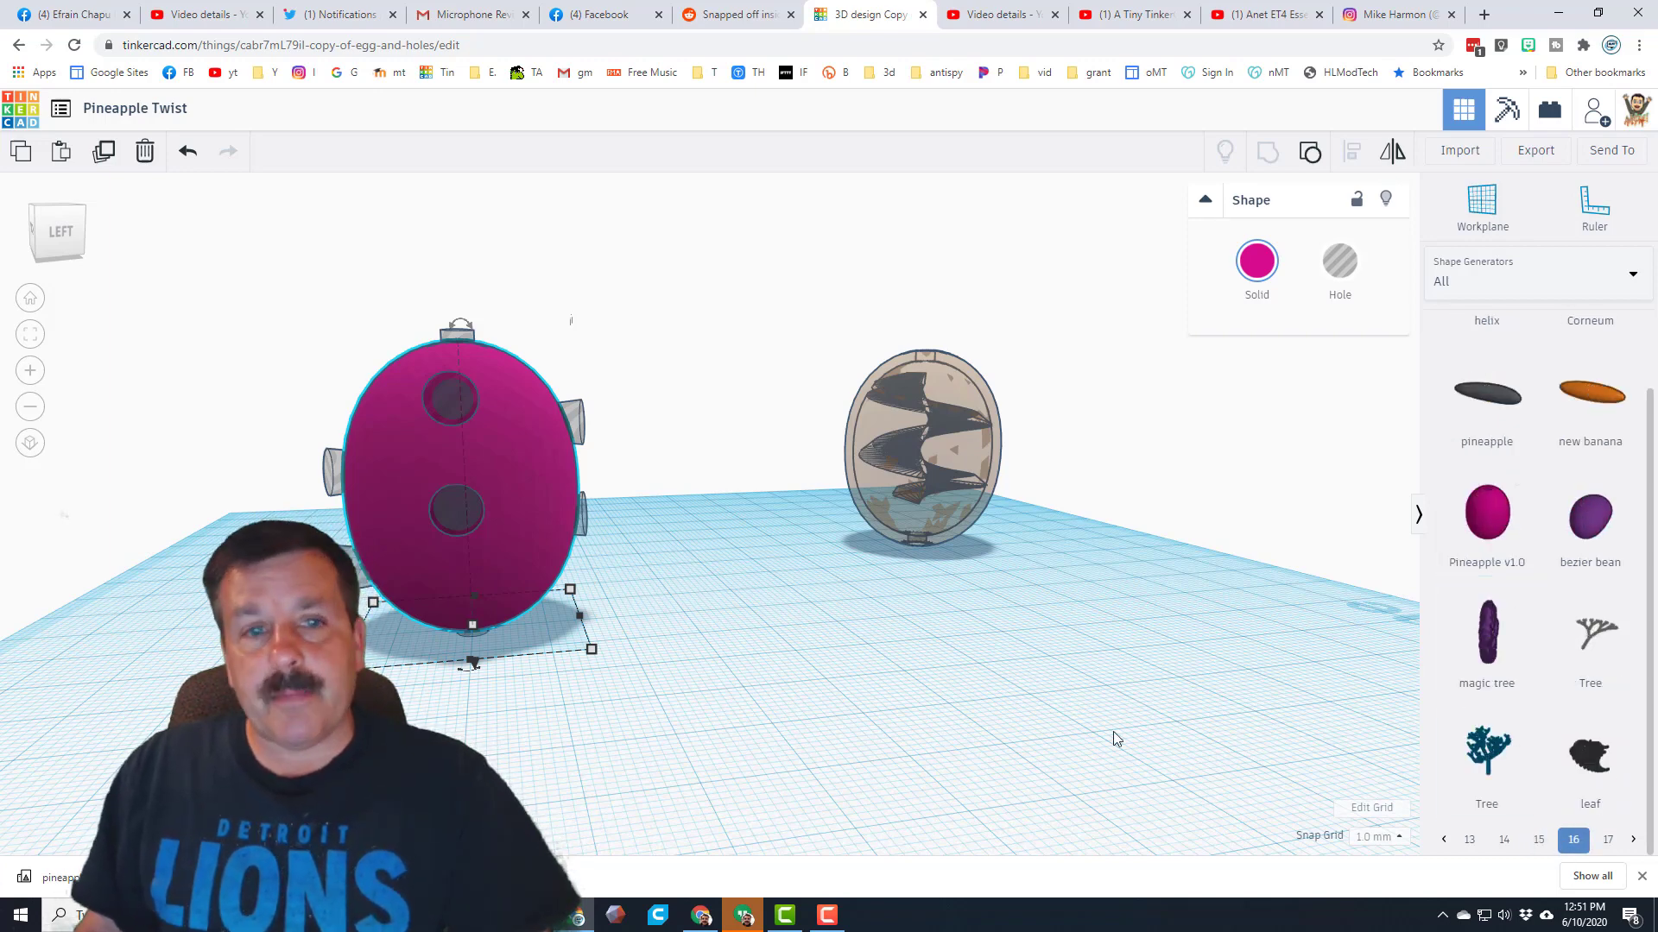
Hide the pink egg shell and unlock the brown spiral ramp inside it.
right_drag(694, 634, 511, 527)
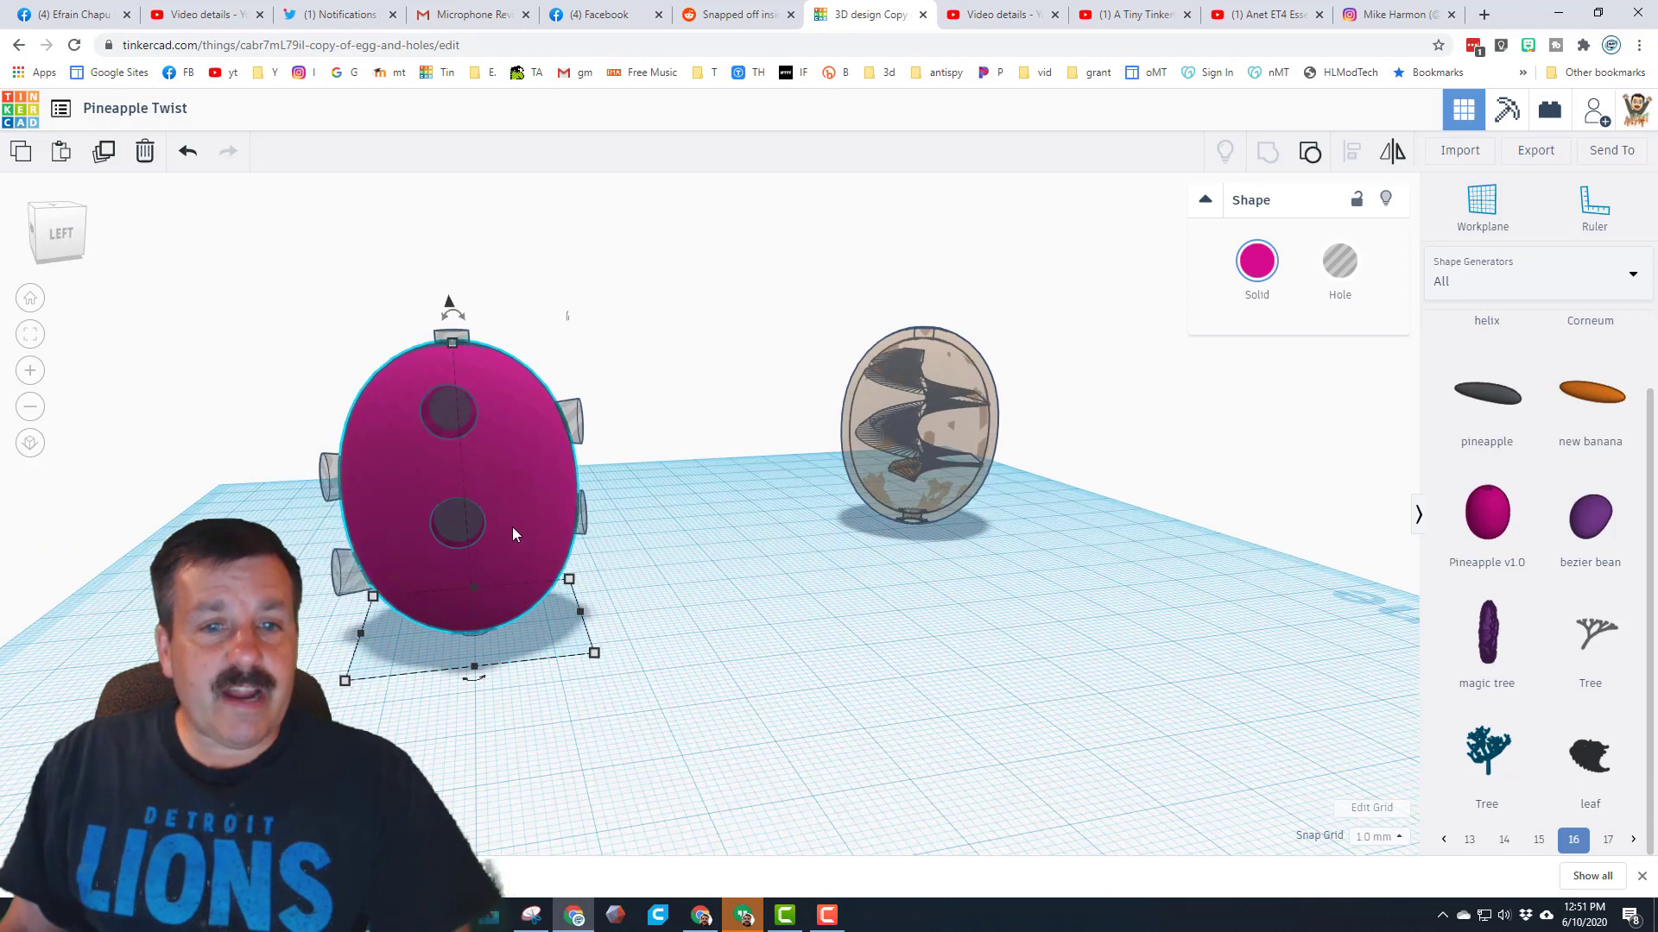
click(1389, 201)
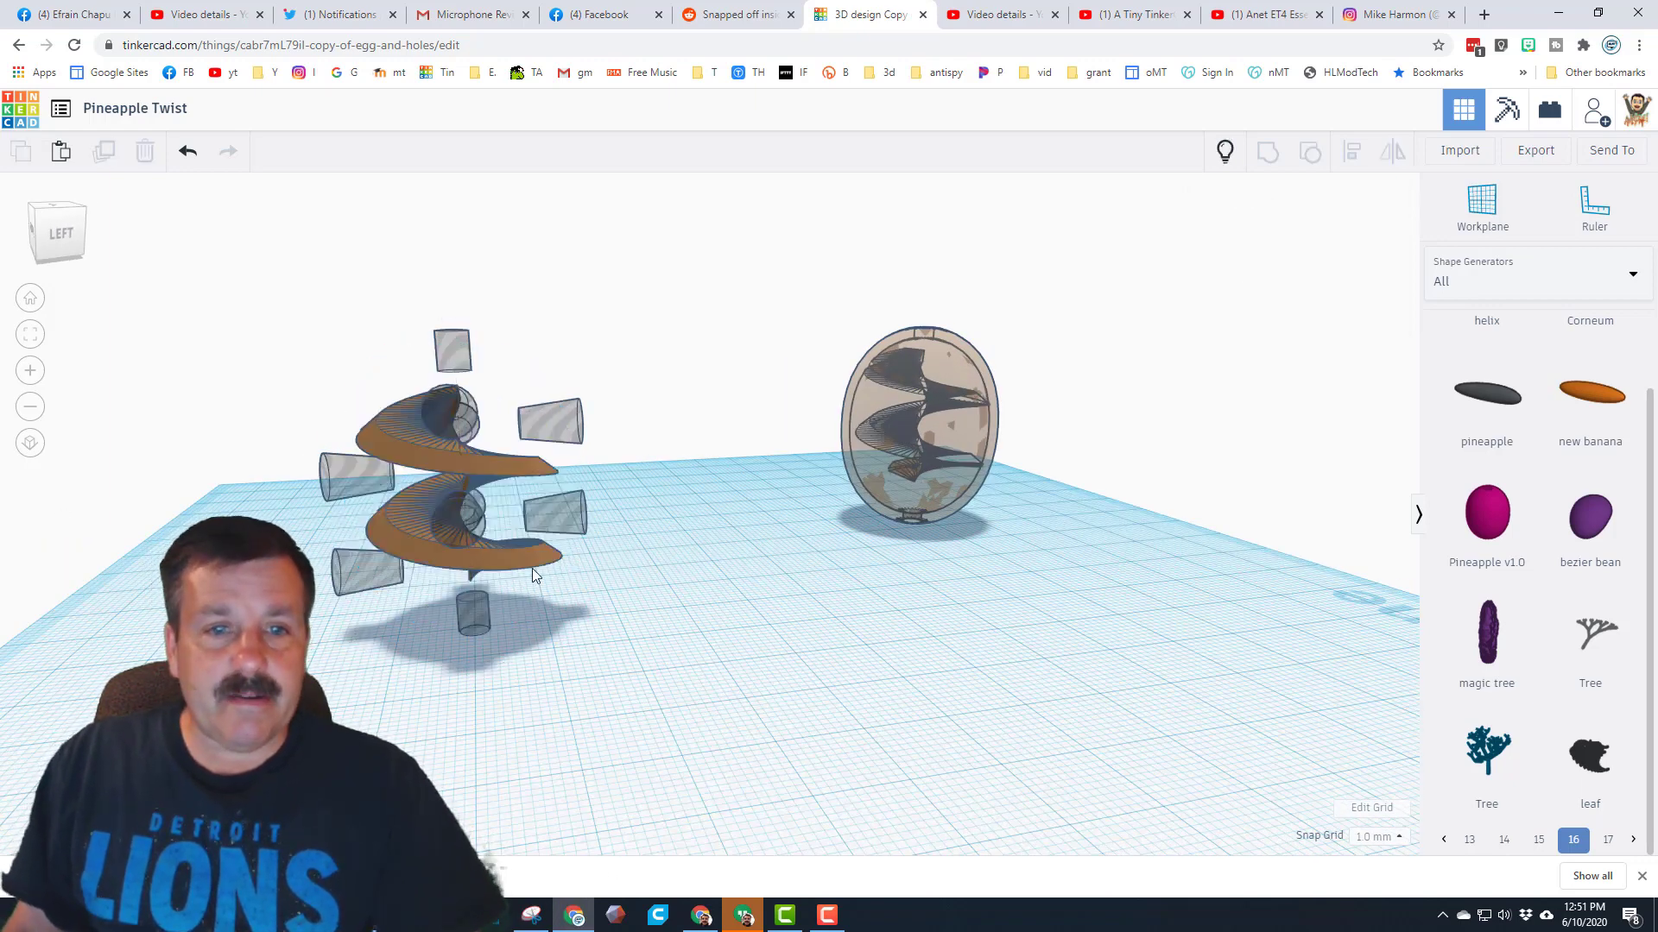
click(512, 552)
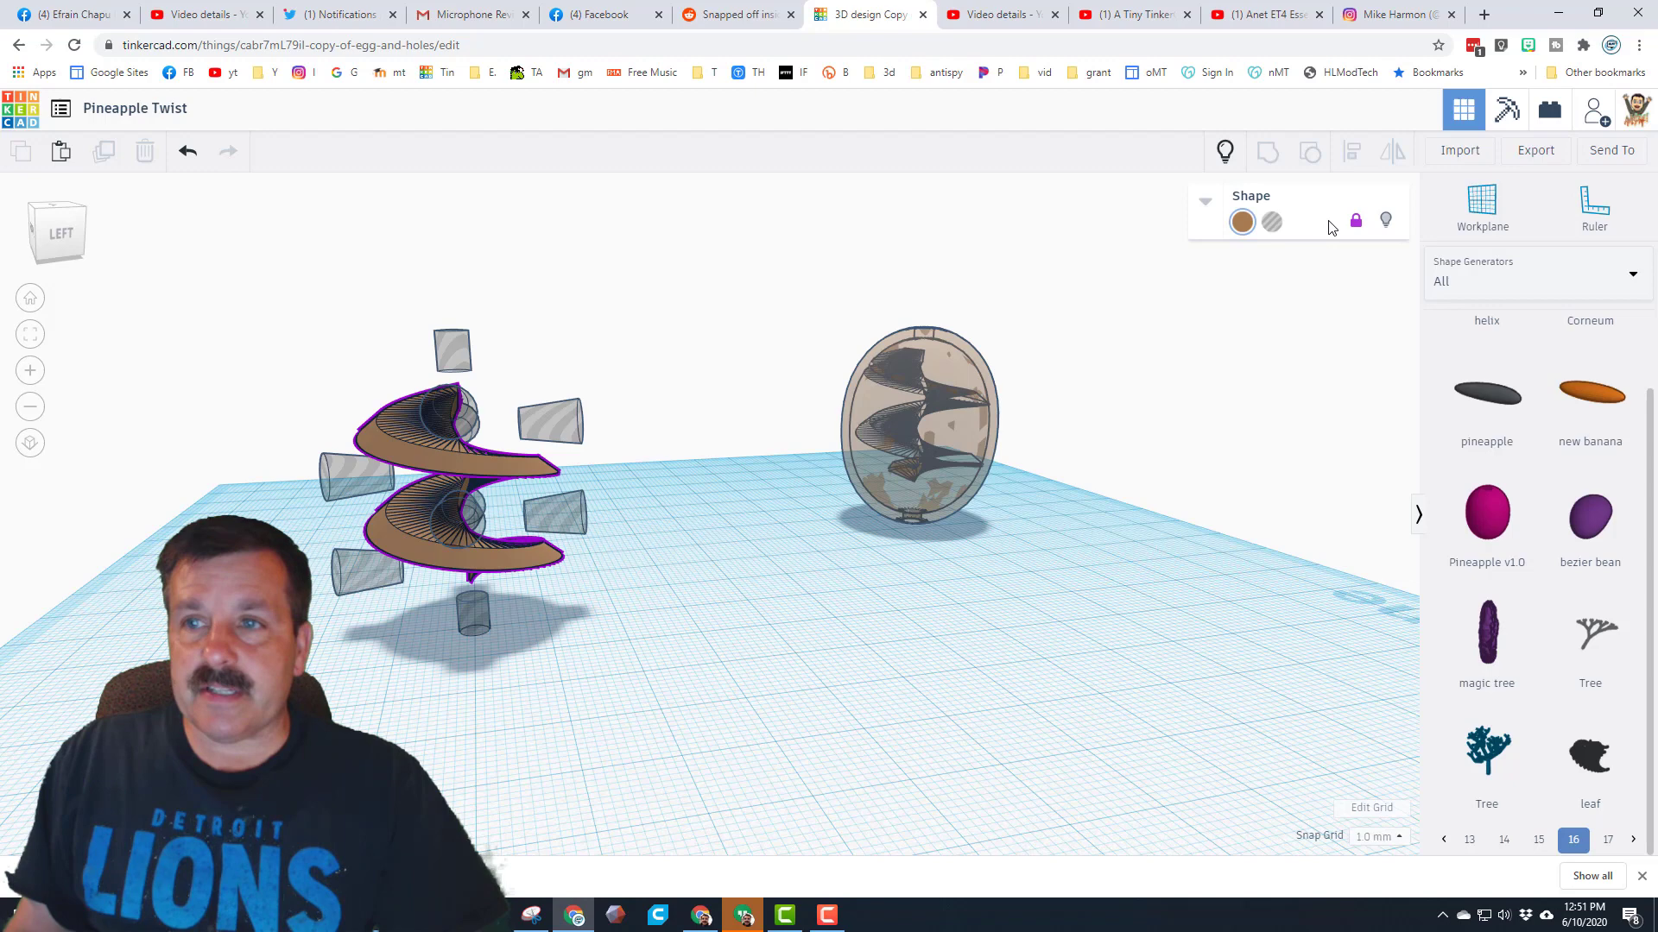
click(1363, 223)
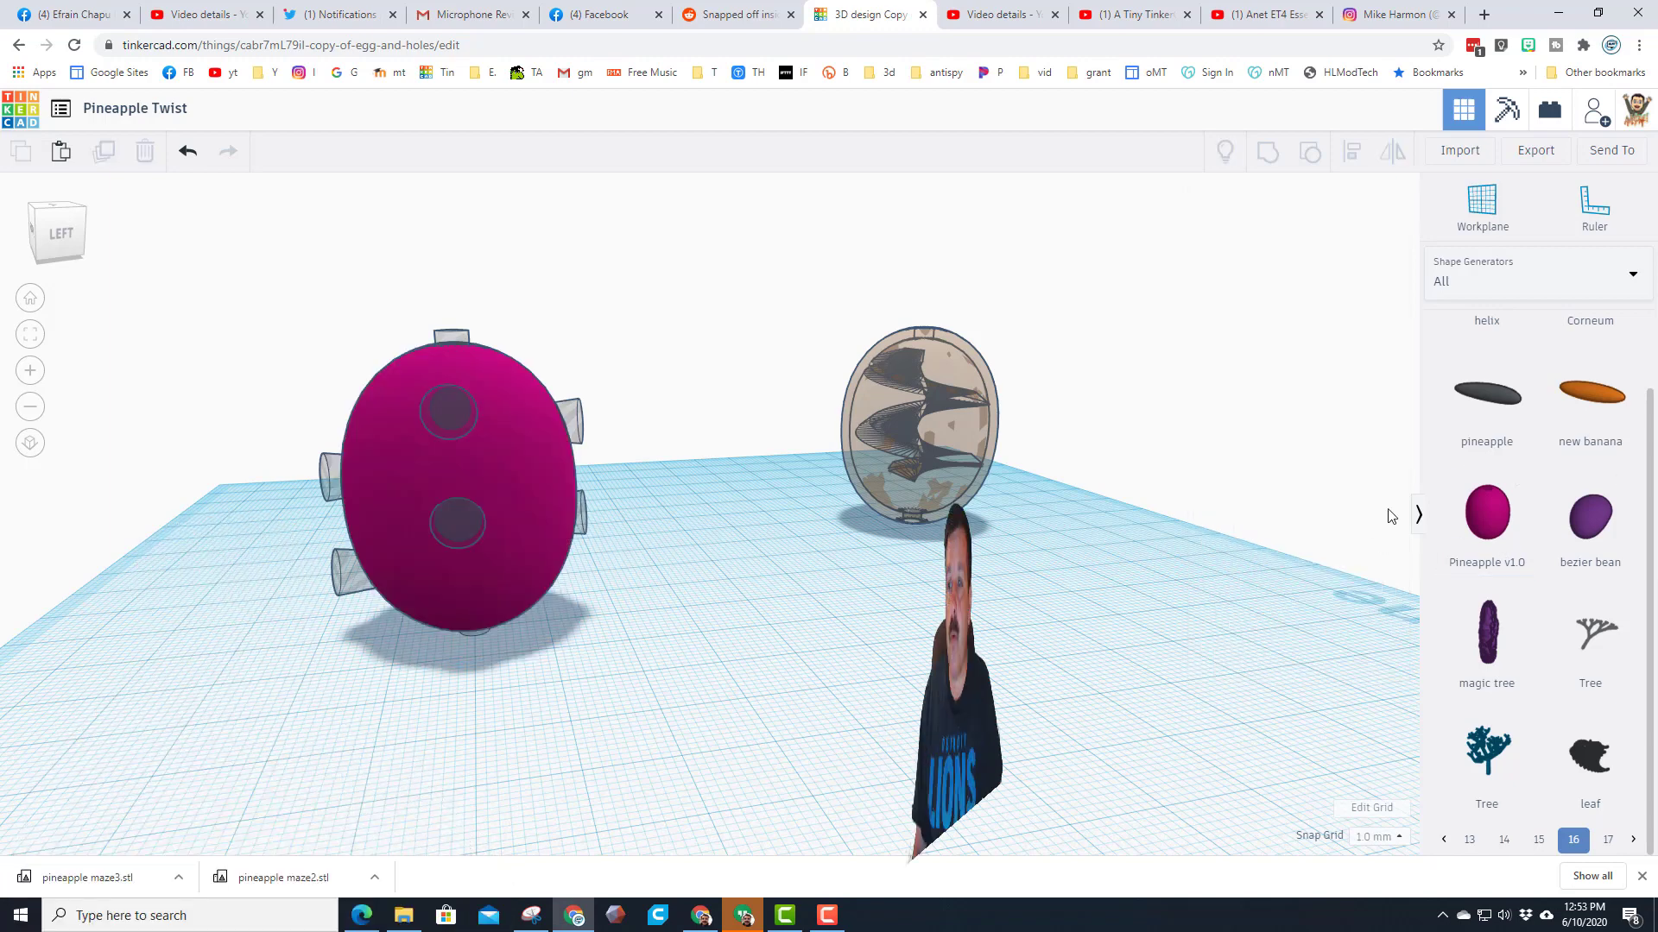
Place a test Pineapple v1.0 shape with Radius 15, move it beside the left egg, then delete it.
drag(1486, 513, 857, 508)
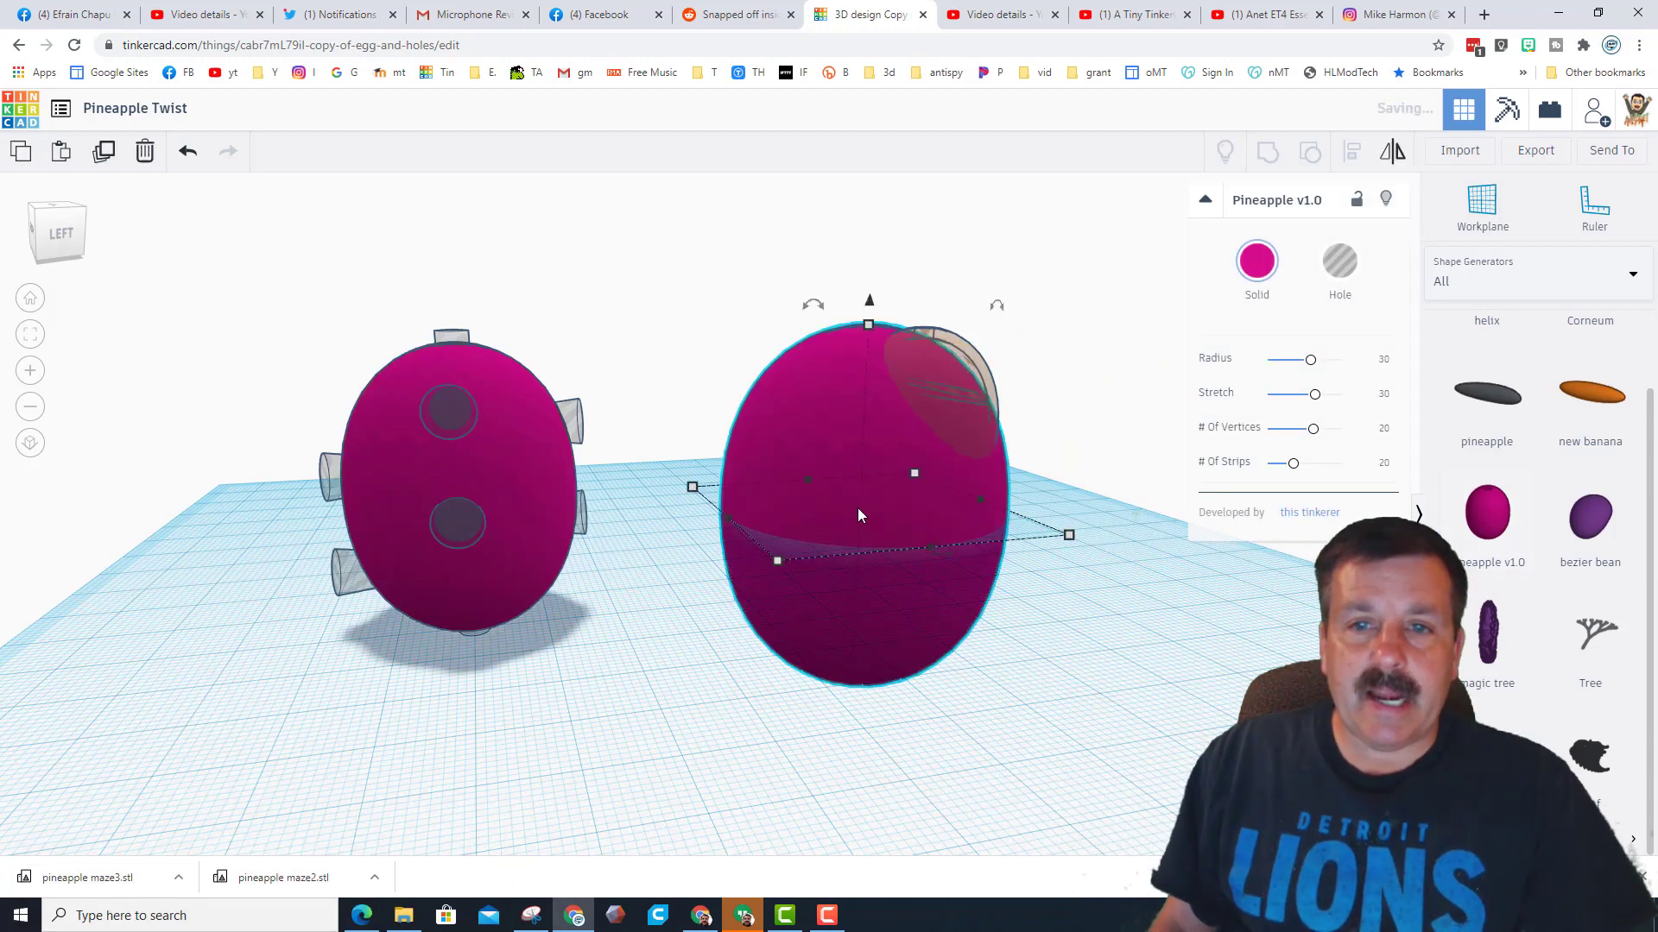
click(1386, 362)
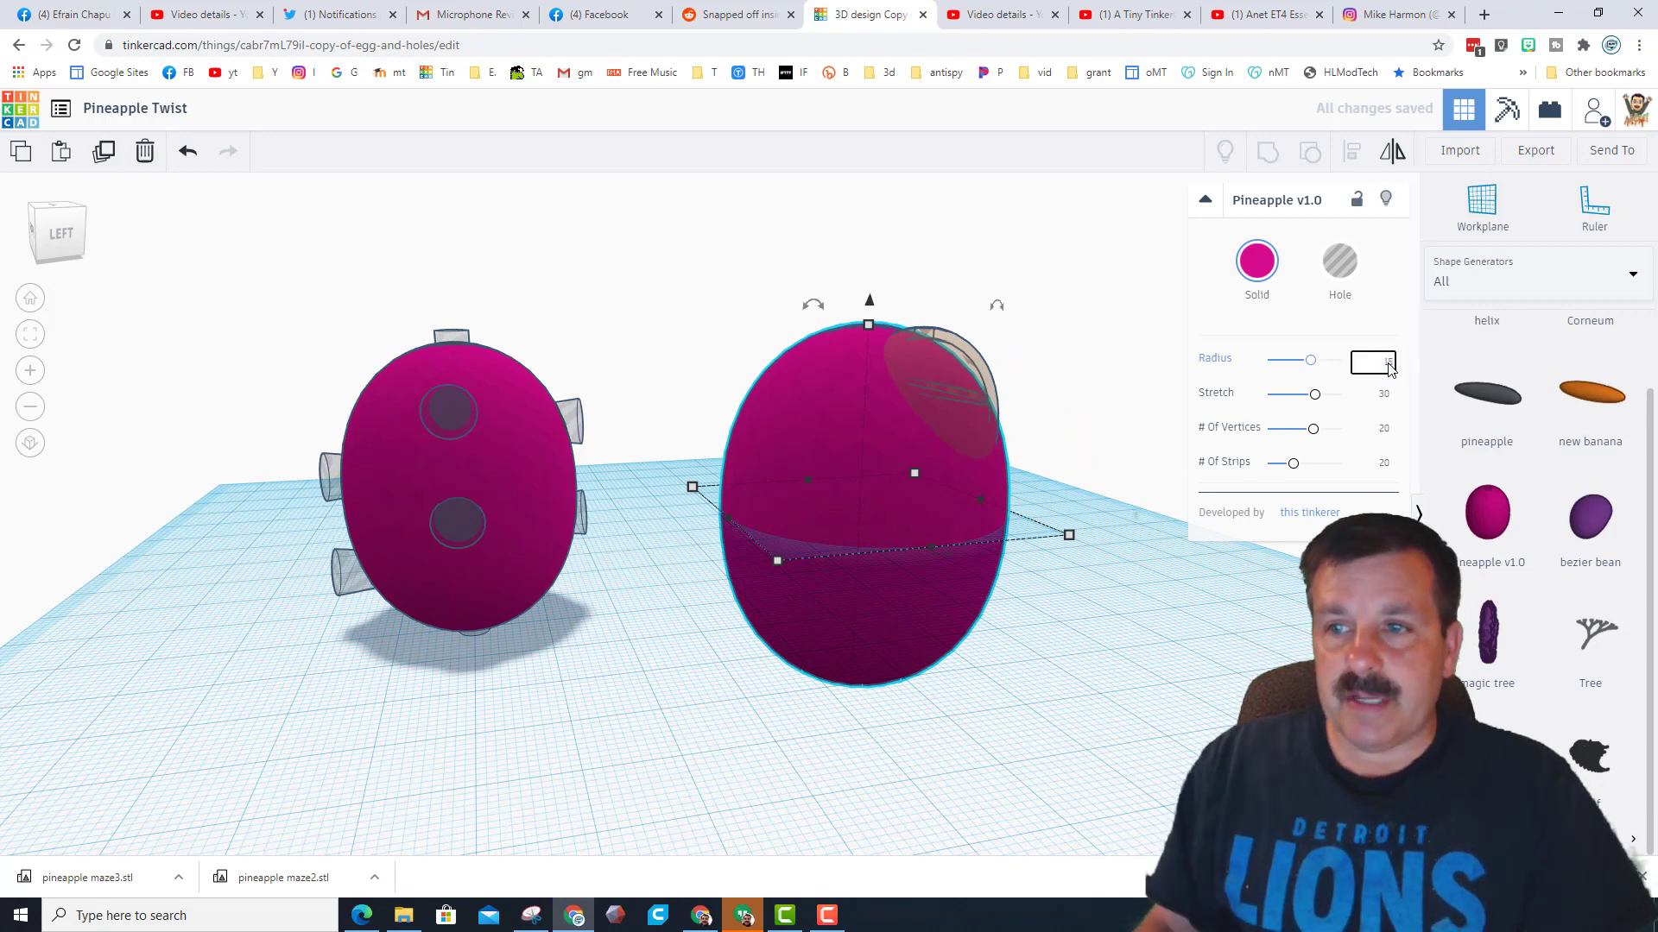
key(Return)
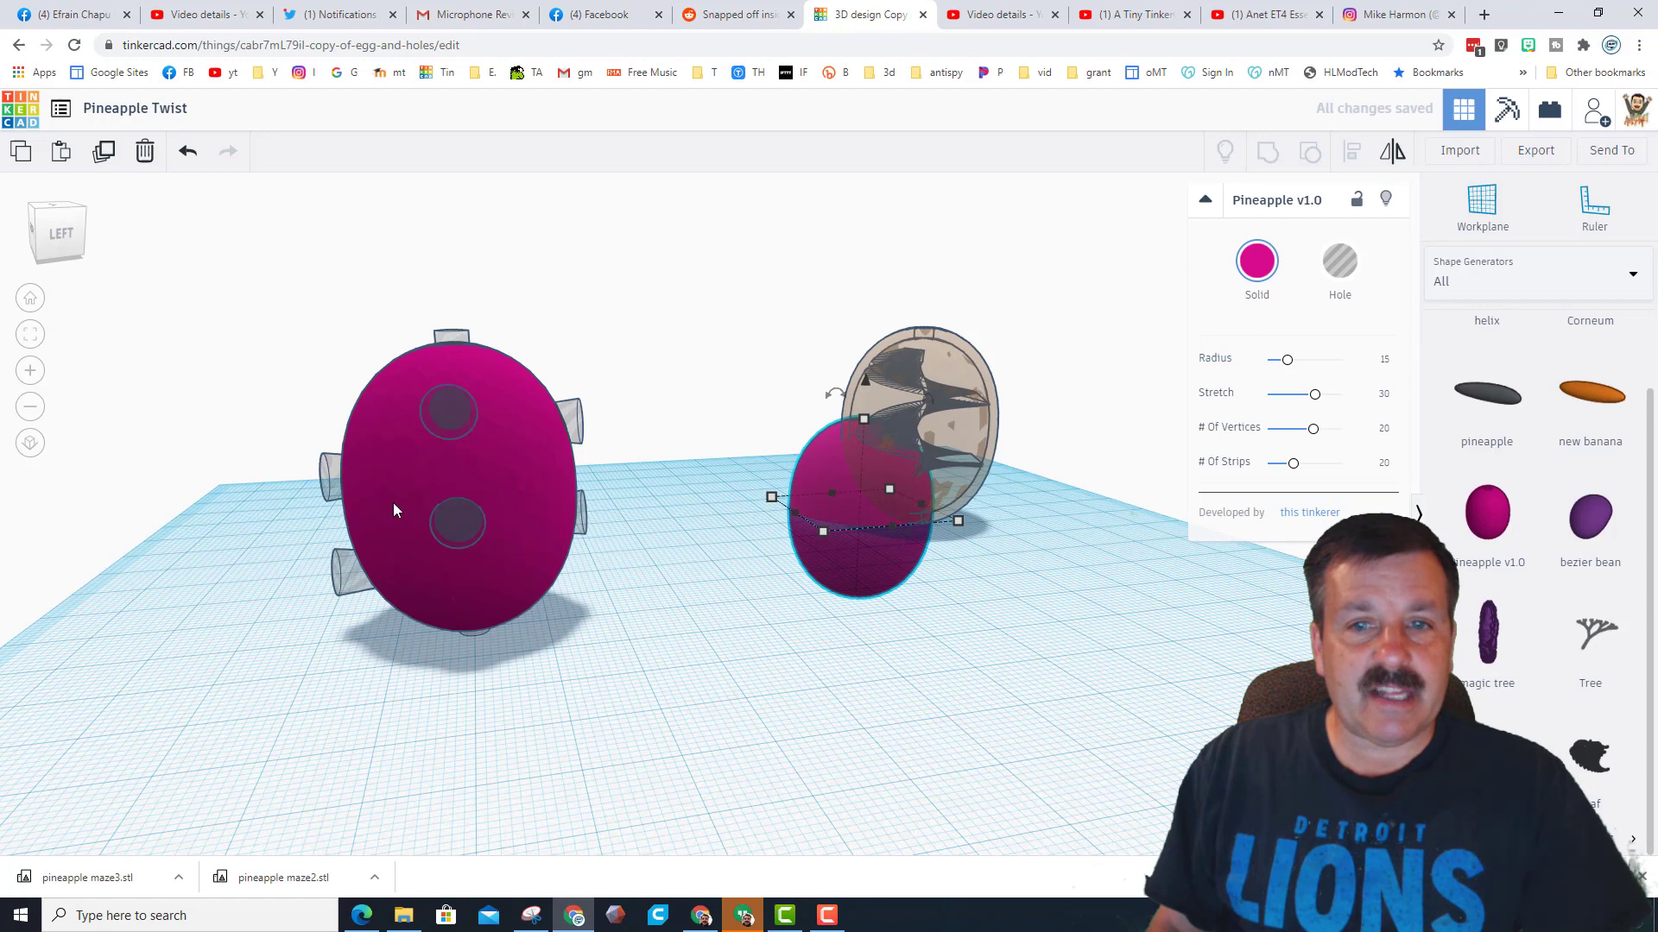
mouse_move(922, 609)
right_down()
mouse_move(814, 603)
mouse_move(917, 583)
right_up()
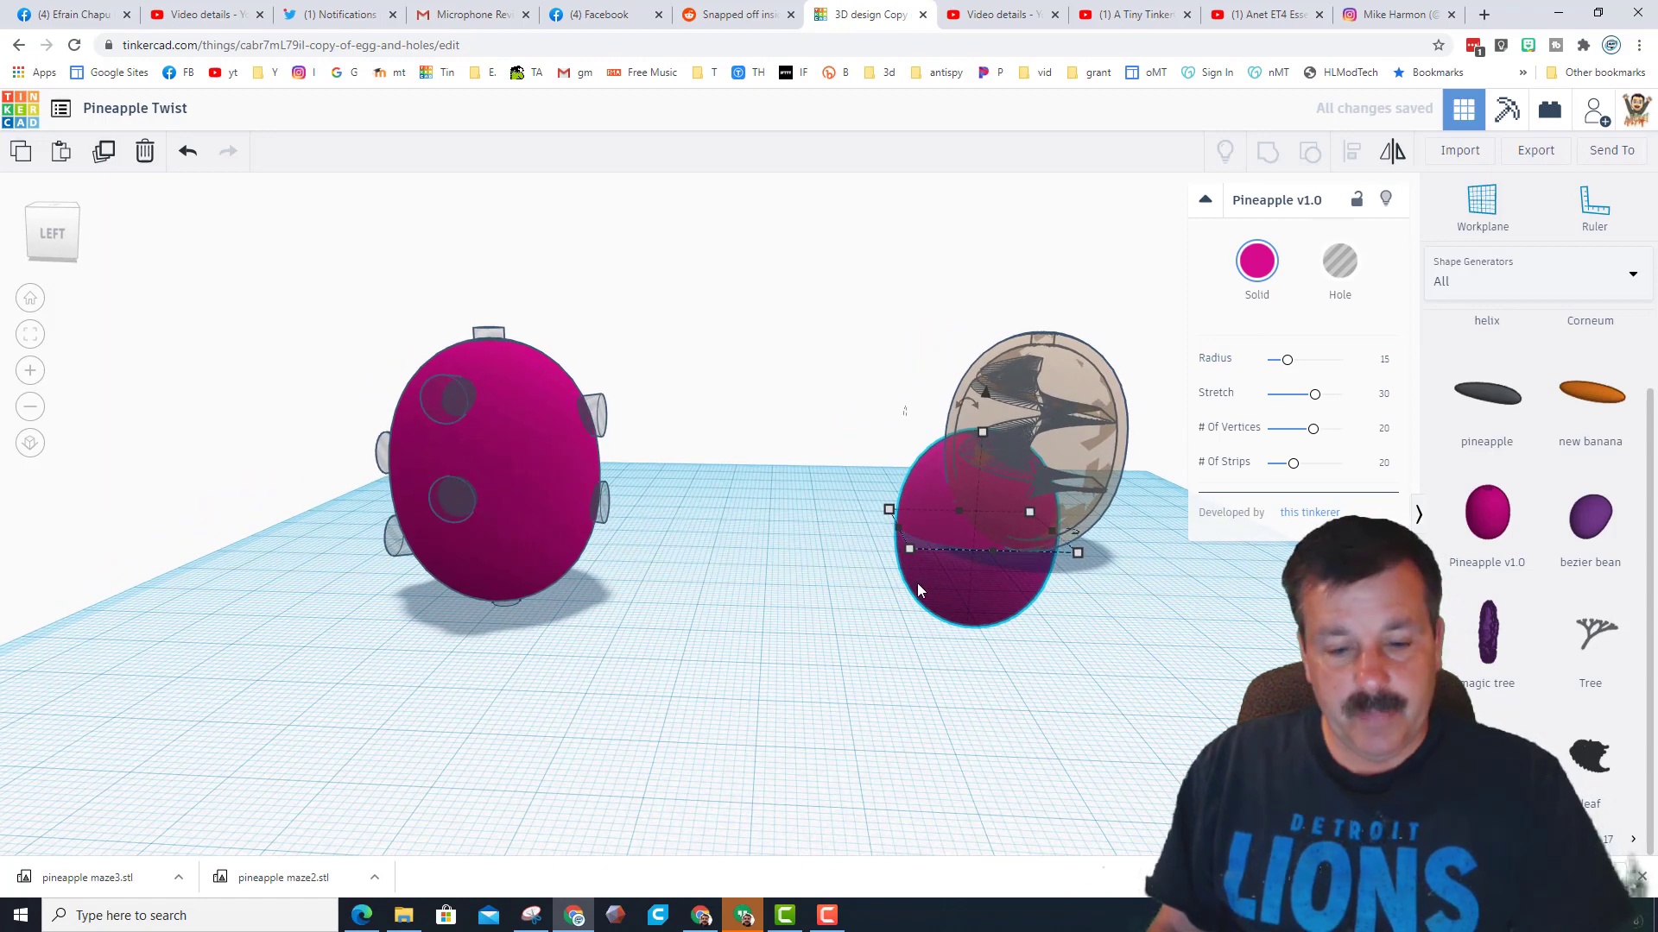
drag(917, 583, 941, 523)
drag(930, 438, 618, 496)
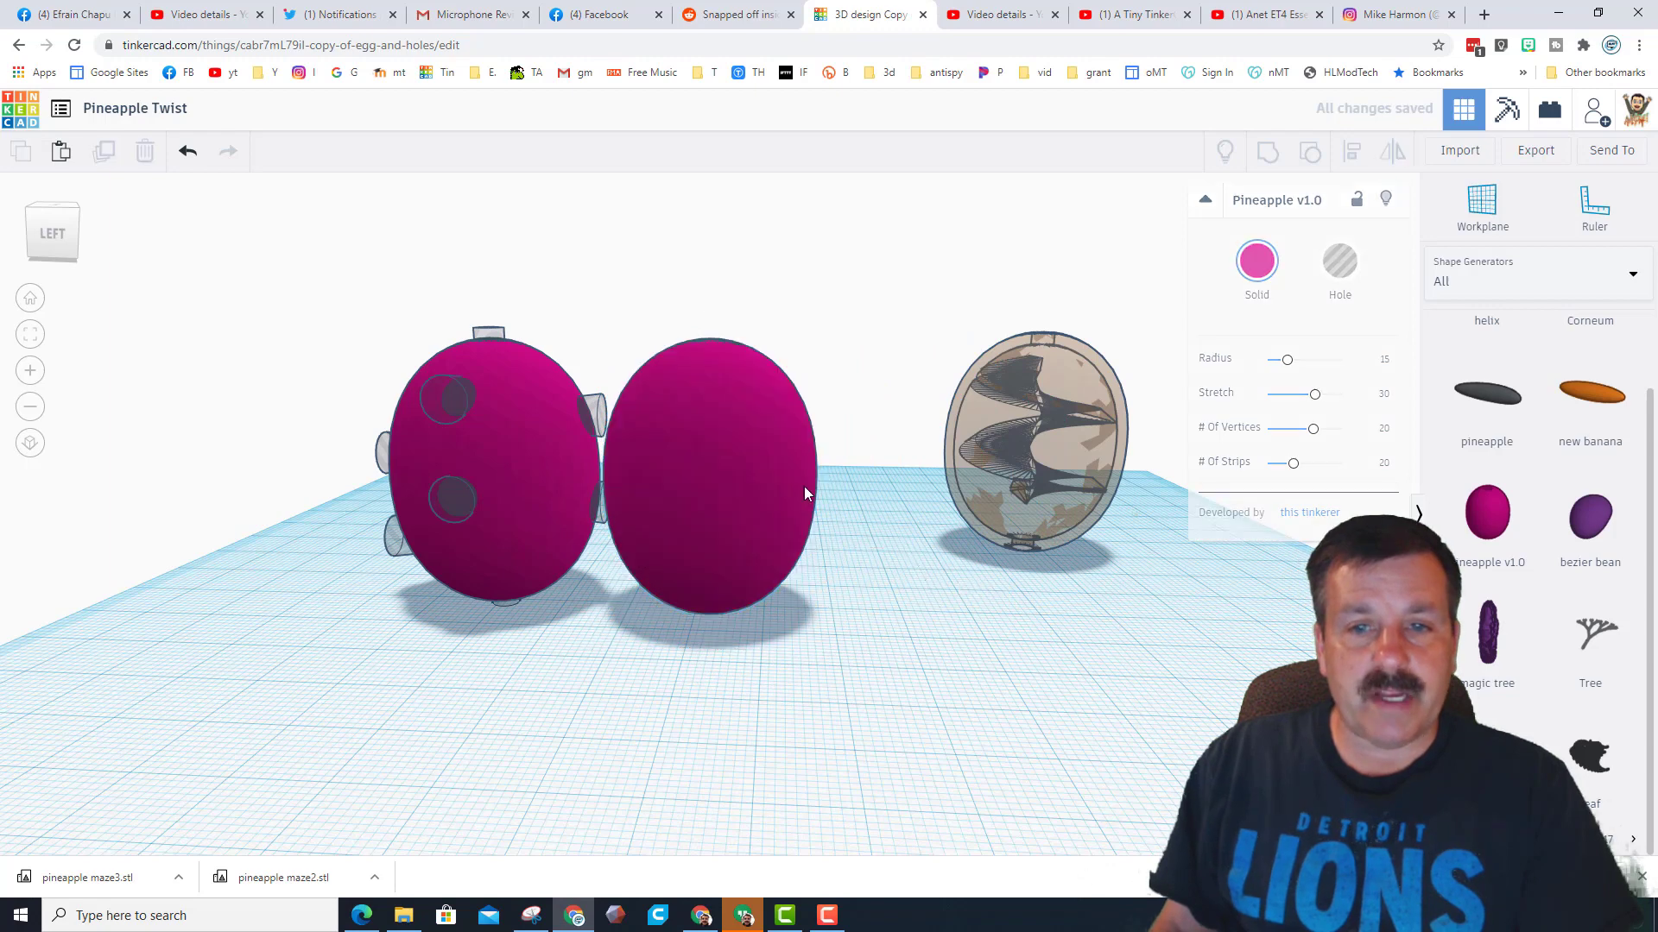
key(Delete)
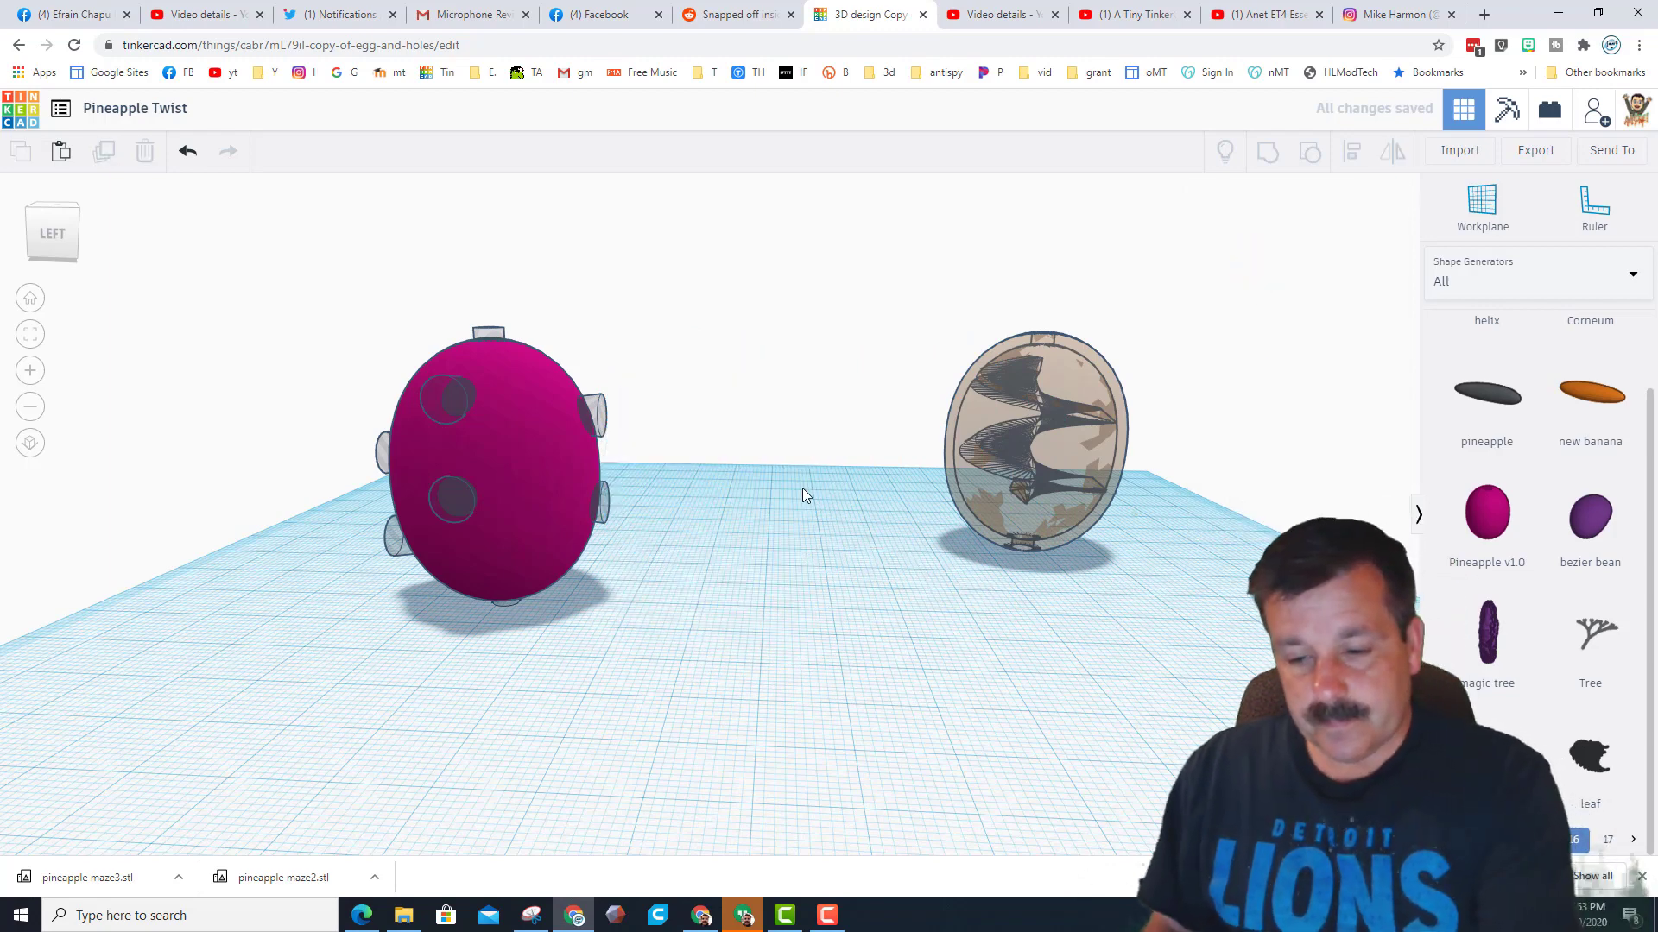
Hide the pink egg shell and inspect the lower-right hole cylinder around the ramp.
right_drag(801, 489, 511, 525)
click(527, 510)
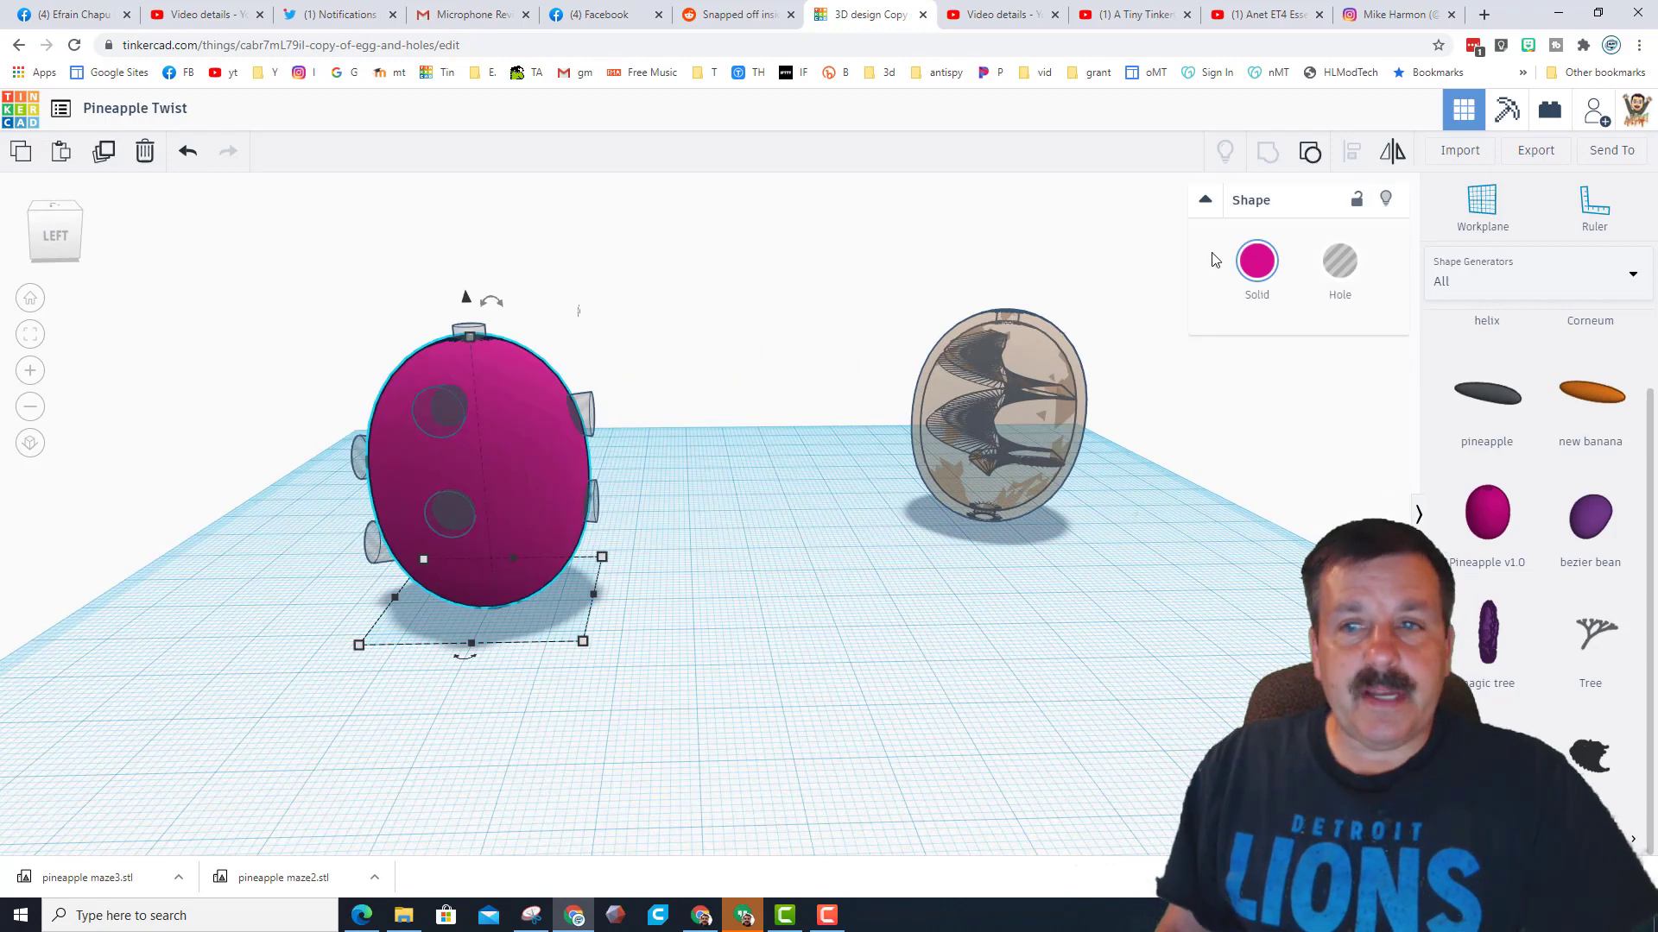
click(1386, 200)
right_drag(670, 429, 561, 448)
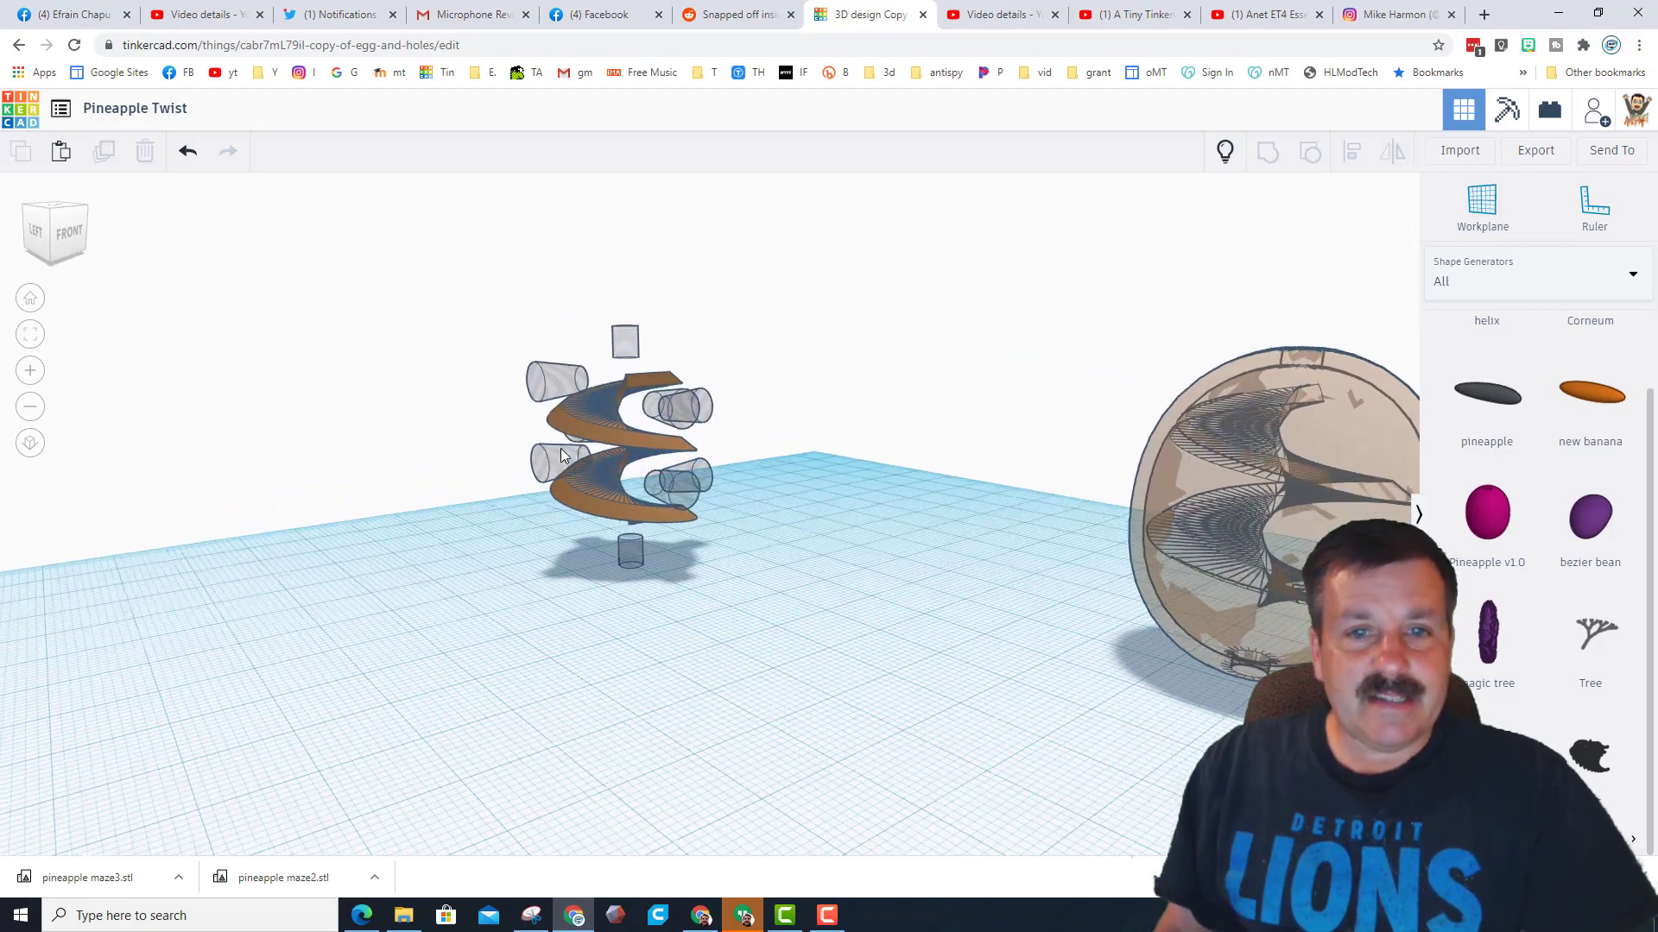
right_drag(652, 481, 738, 475)
click(744, 473)
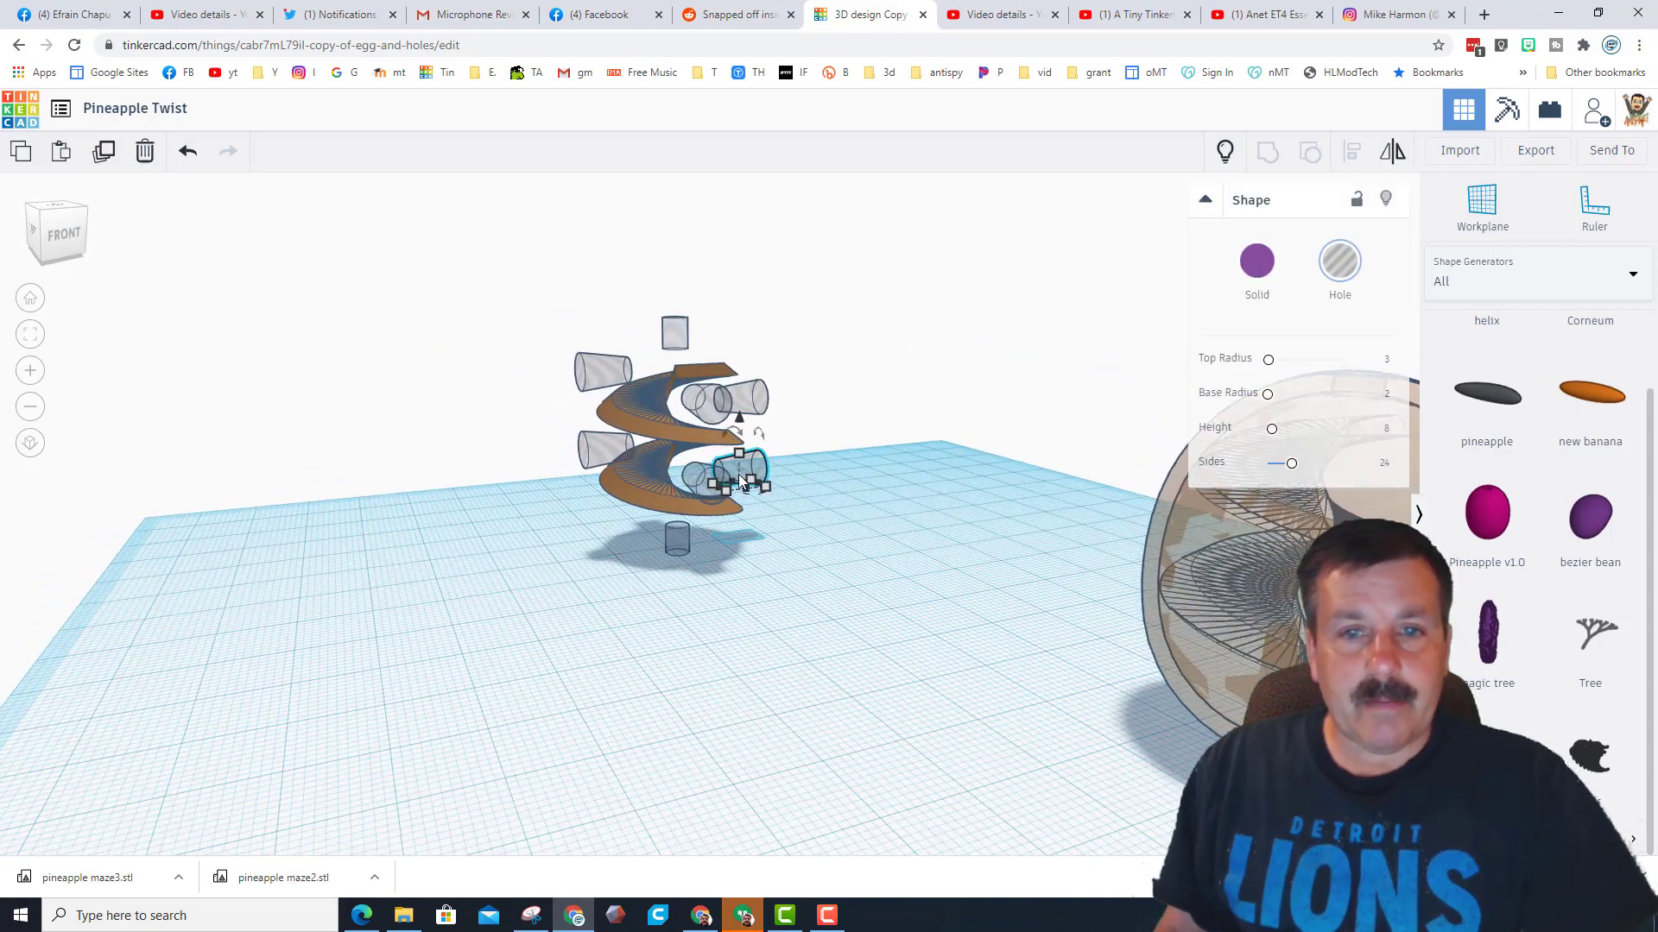
right_drag(610, 423, 668, 504)
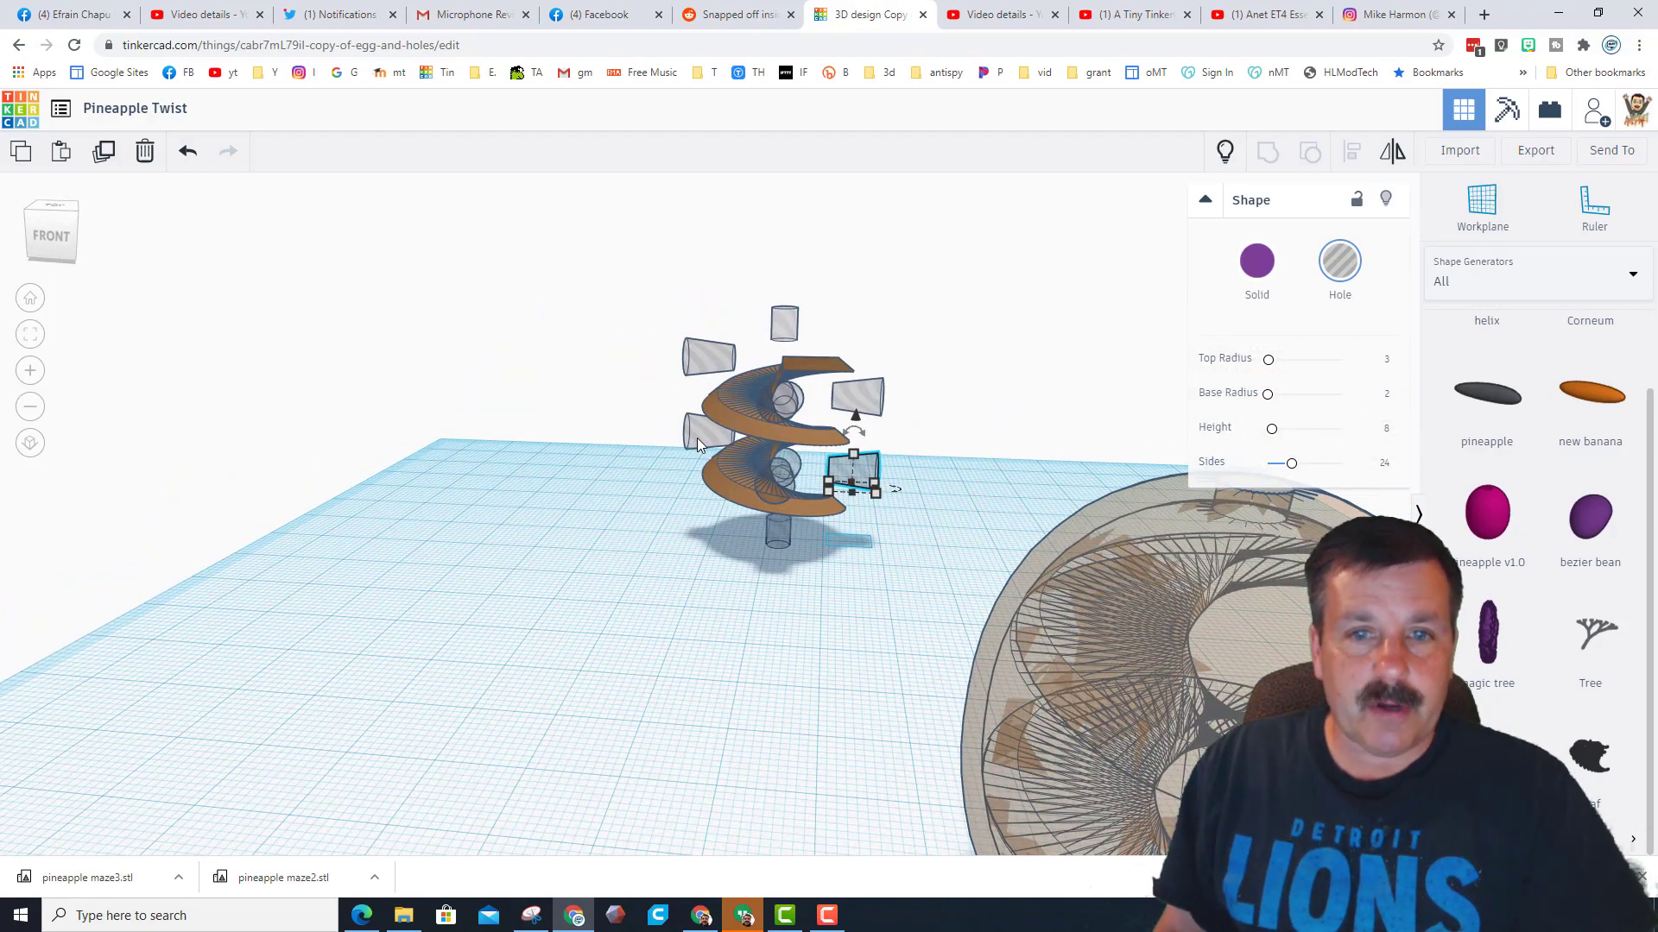
right_drag(641, 473, 682, 418)
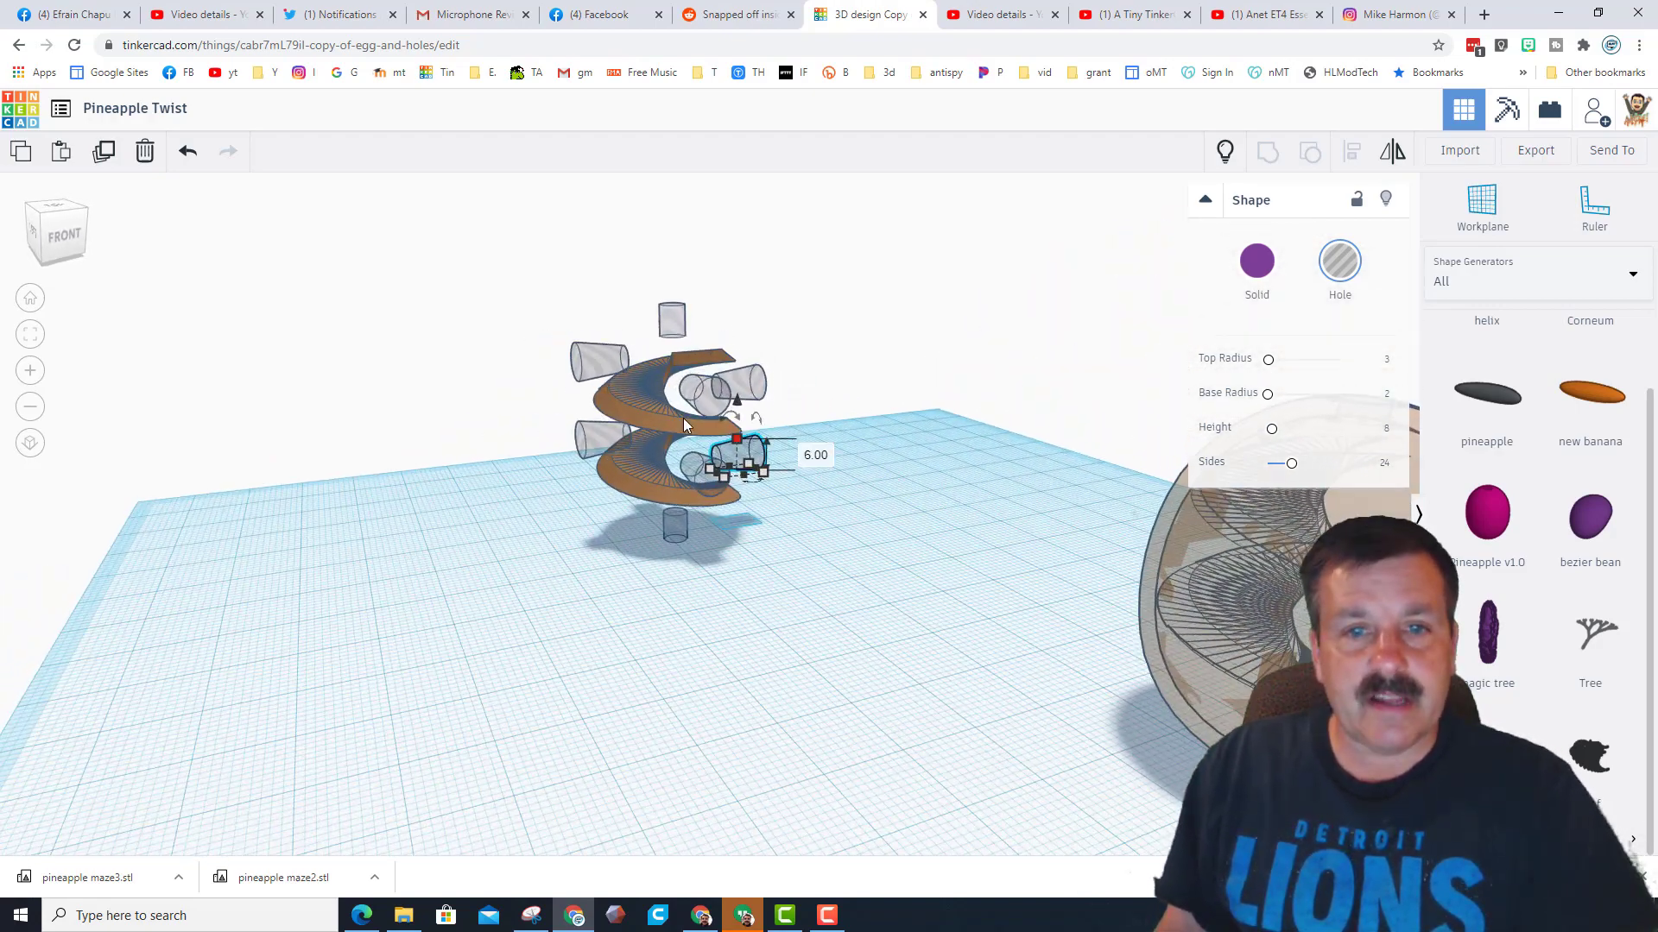
Lock the twisted helix ramp in place.
click(646, 402)
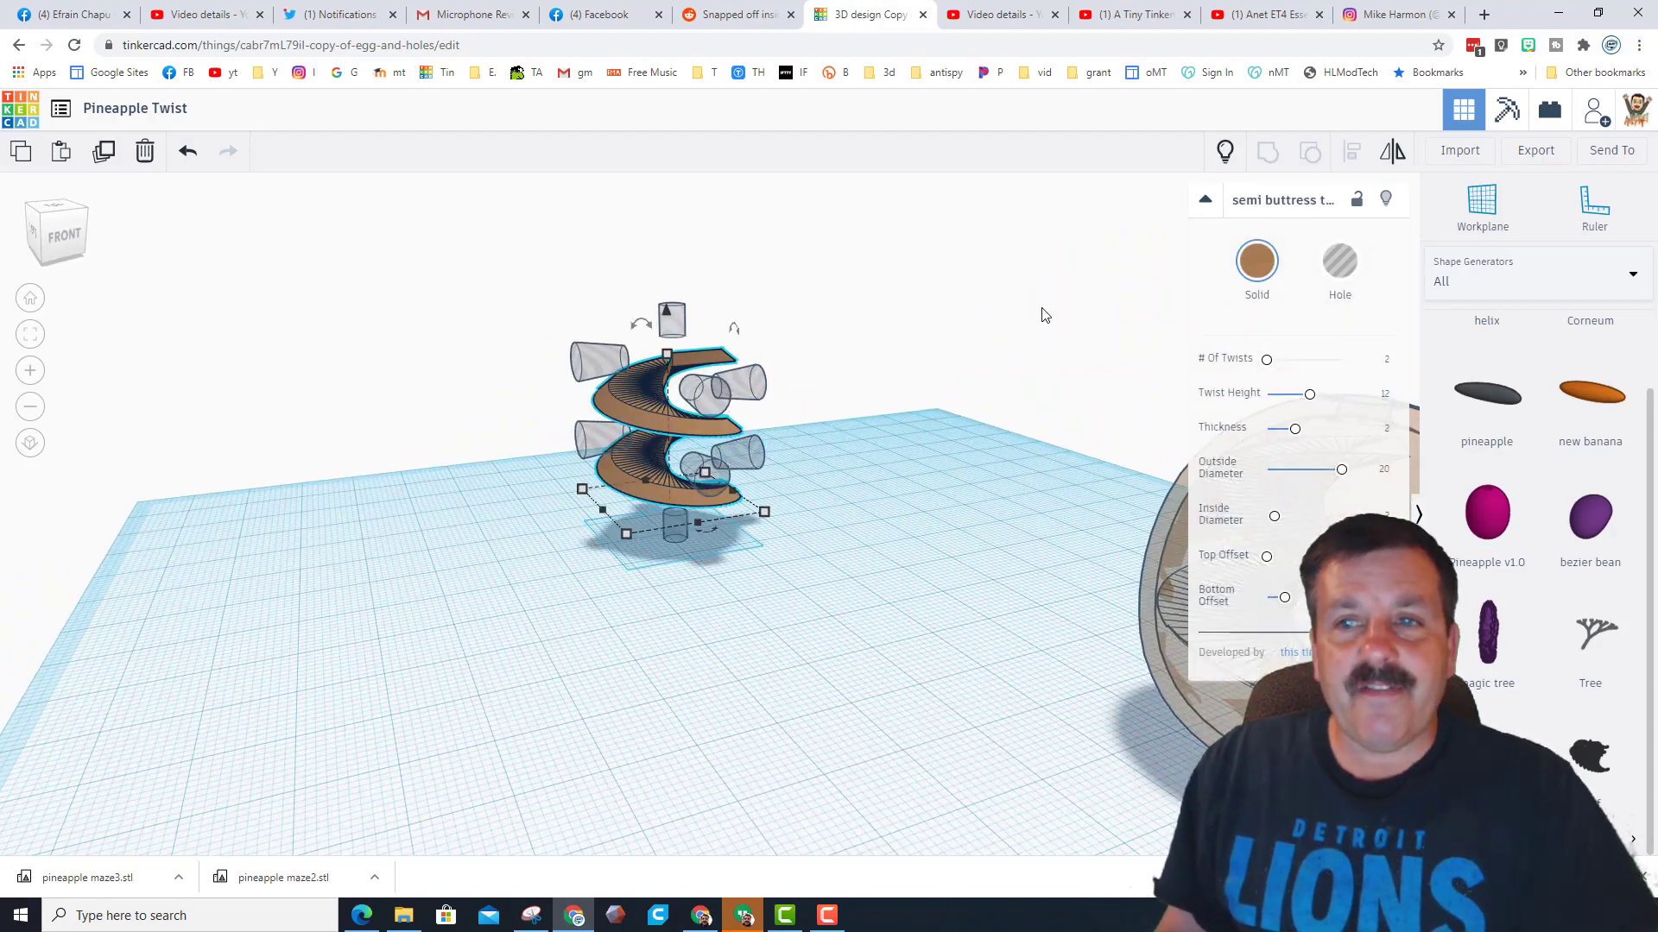
click(1356, 199)
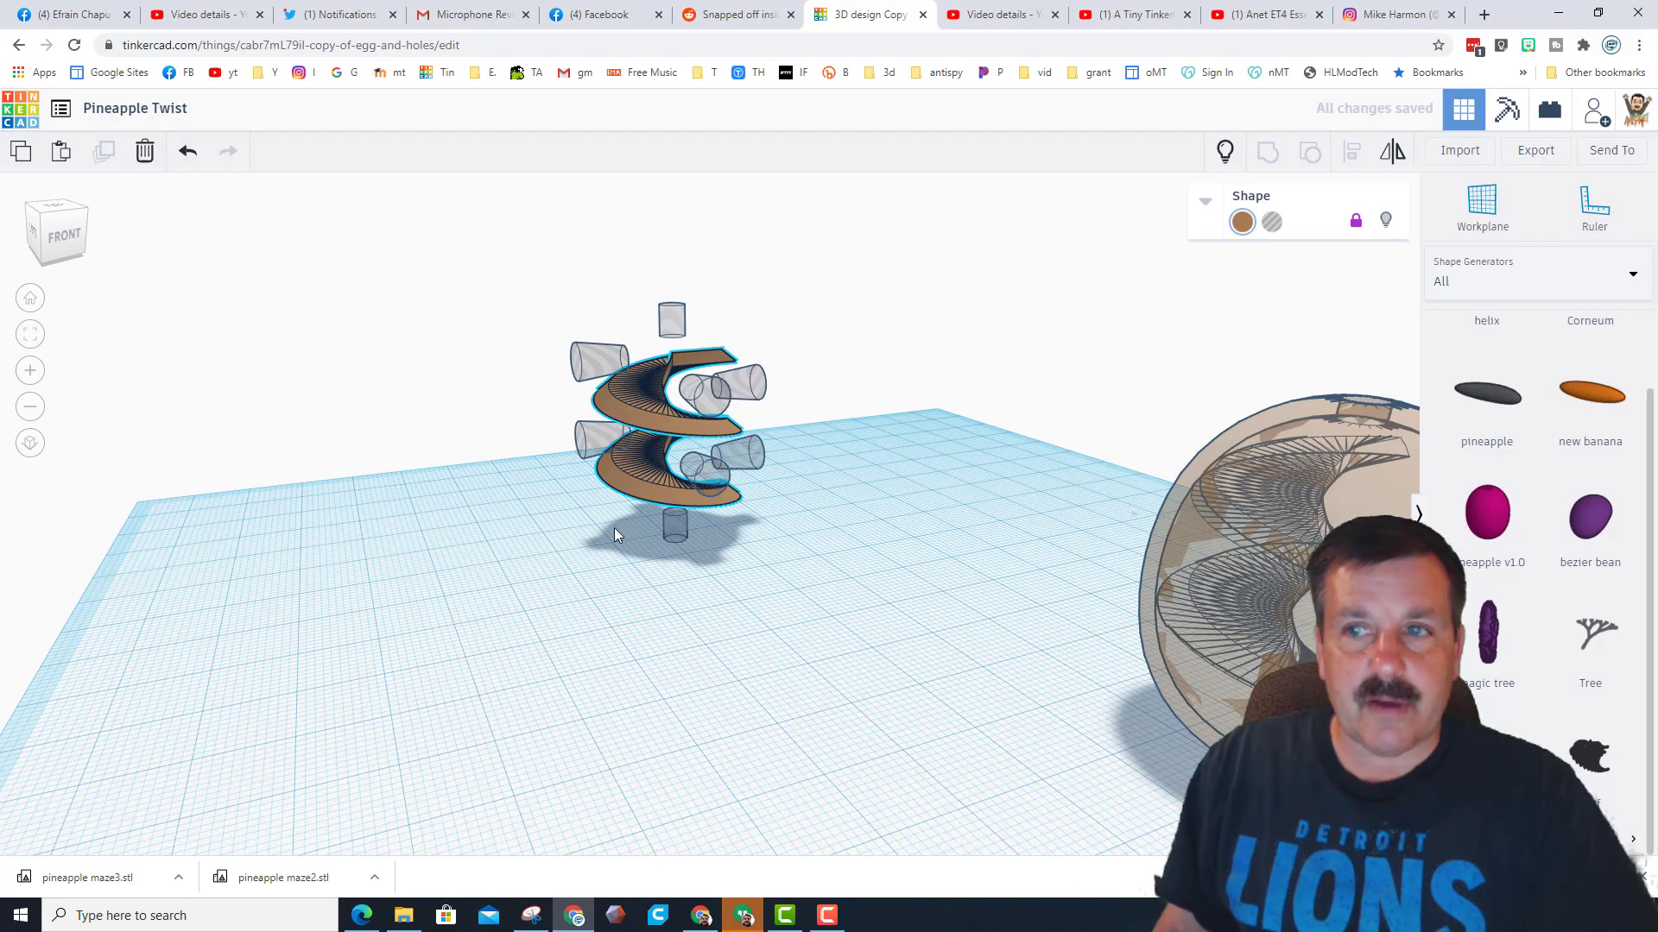
right_drag(518, 443, 666, 473)
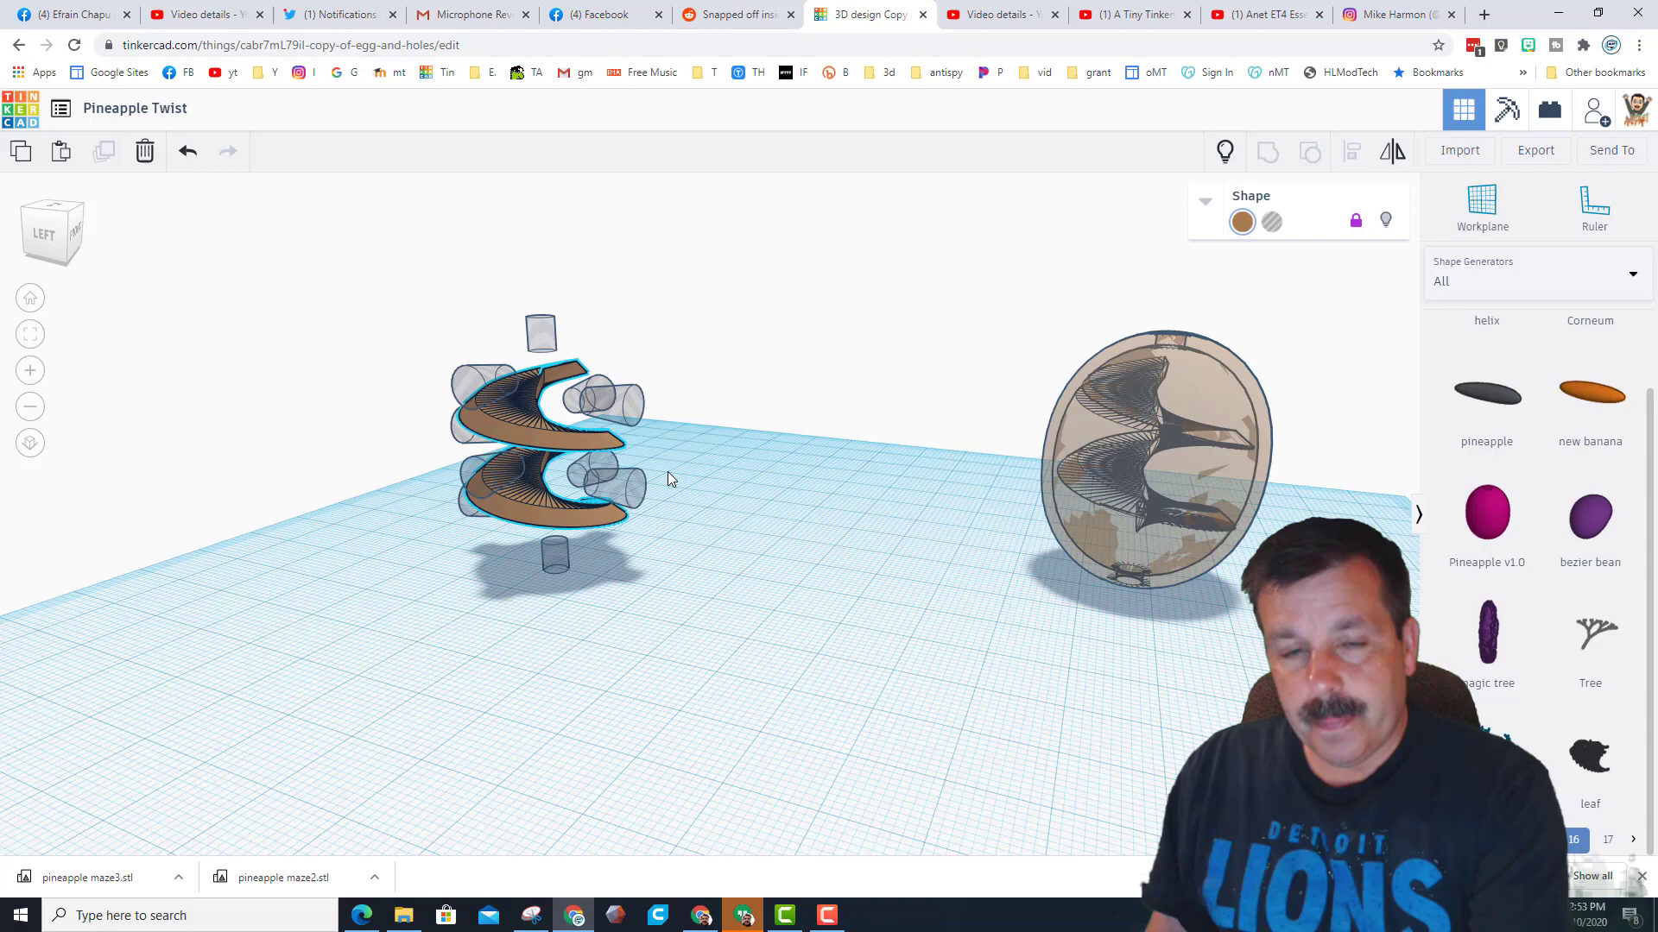
Unhide the pink egg shell, then select it with its hole cones and group them.
click(1218, 158)
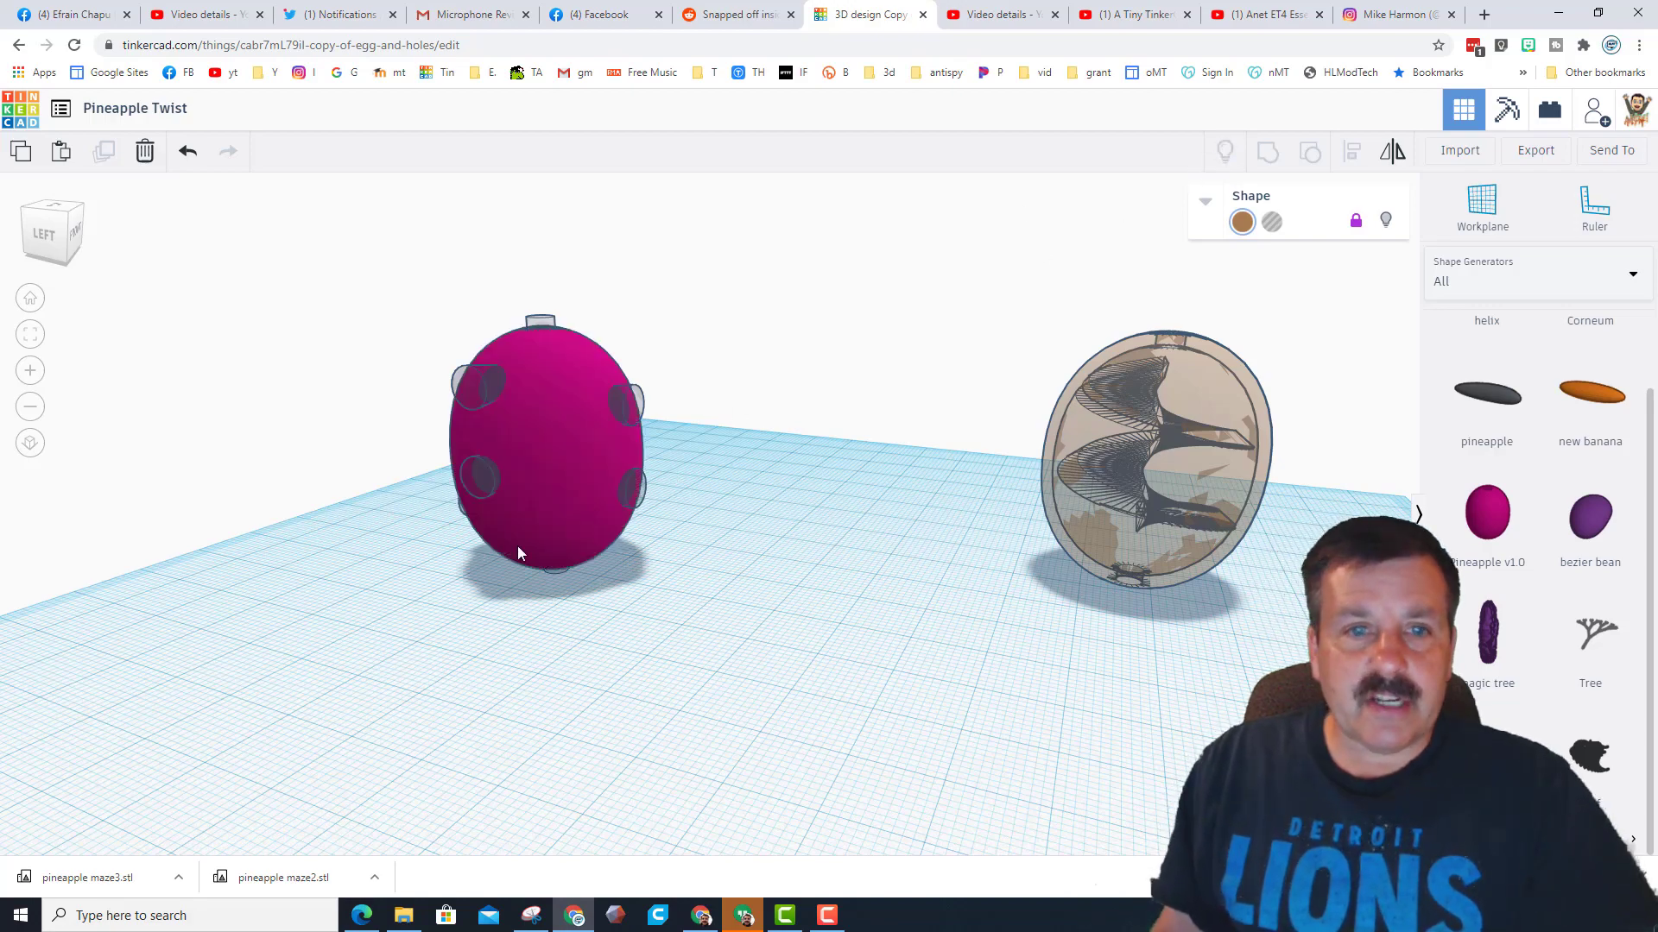
right_drag(516, 546, 378, 349)
drag(380, 346, 651, 624)
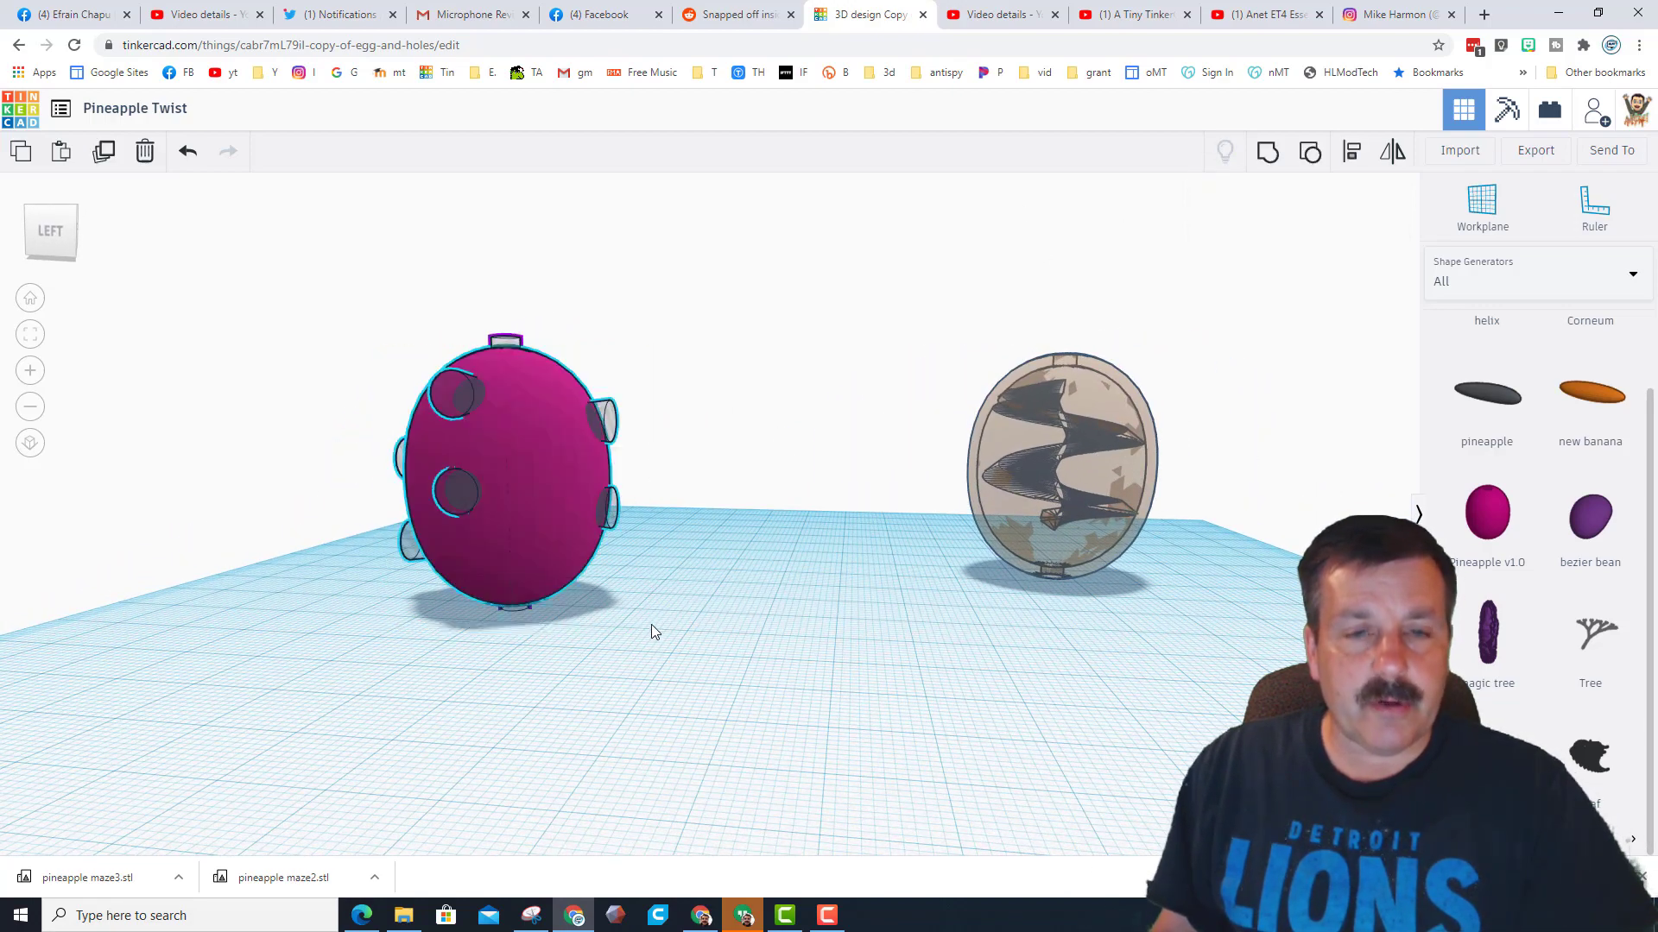
click(1267, 160)
Select all four pink egg parts, combine them into one group, and check the holes from several angles.
right_drag(578, 613, 777, 449)
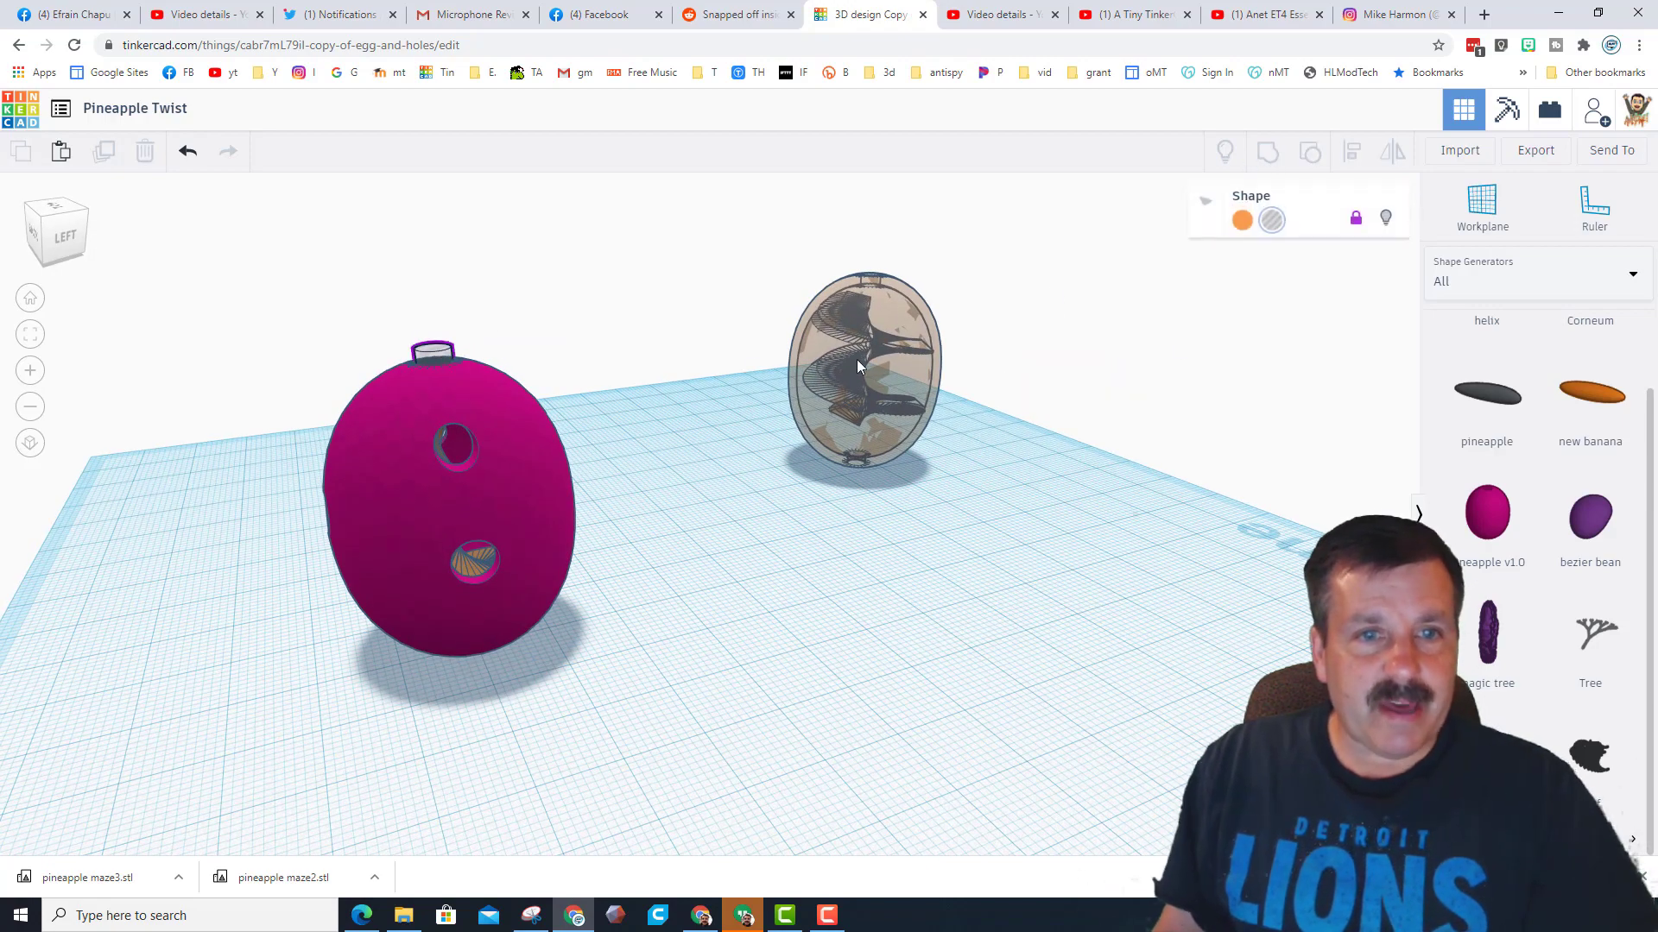
click(432, 352)
right_drag(666, 611, 503, 594)
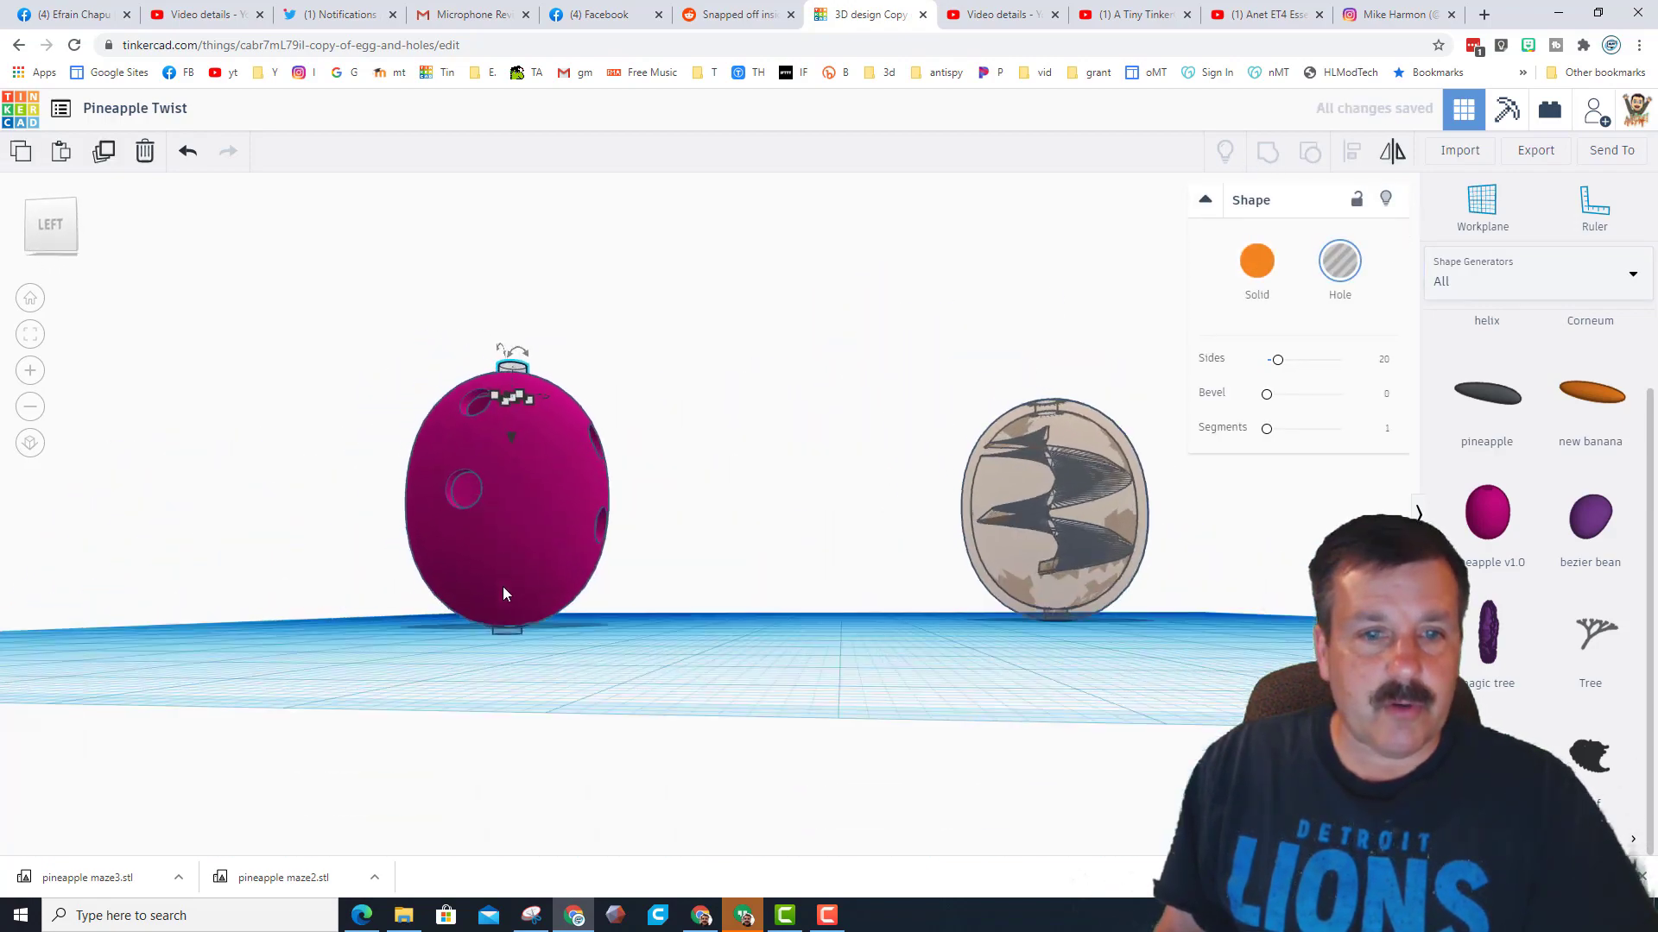
click(508, 632)
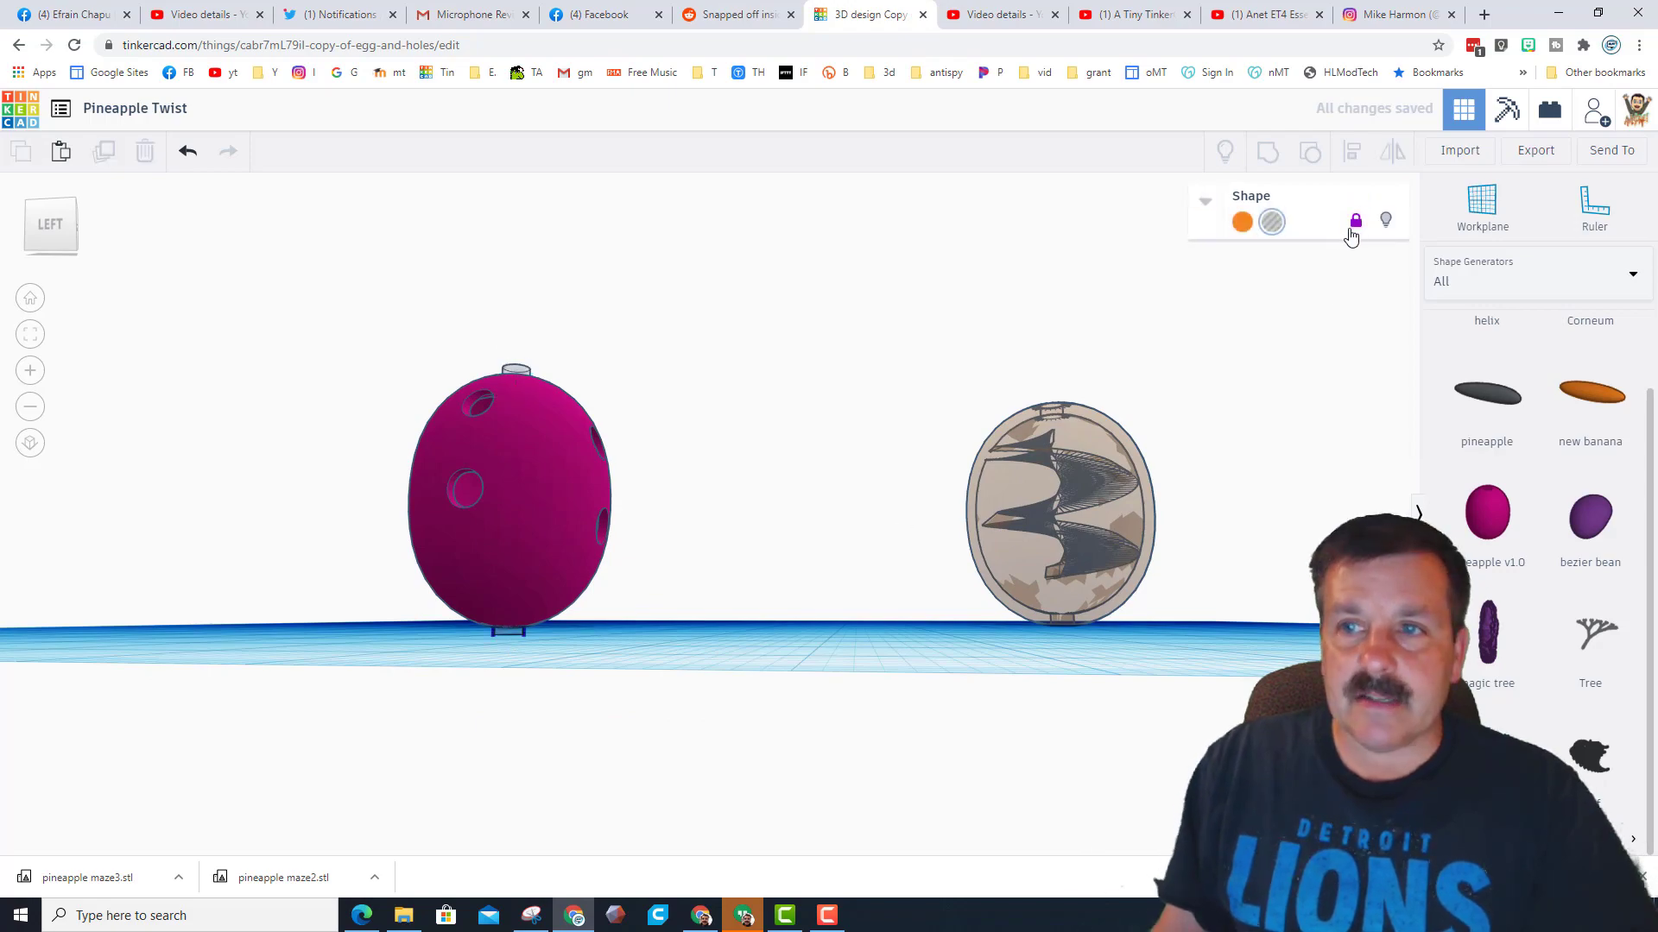
click(507, 670)
click(614, 459)
right_drag(614, 459, 649, 501)
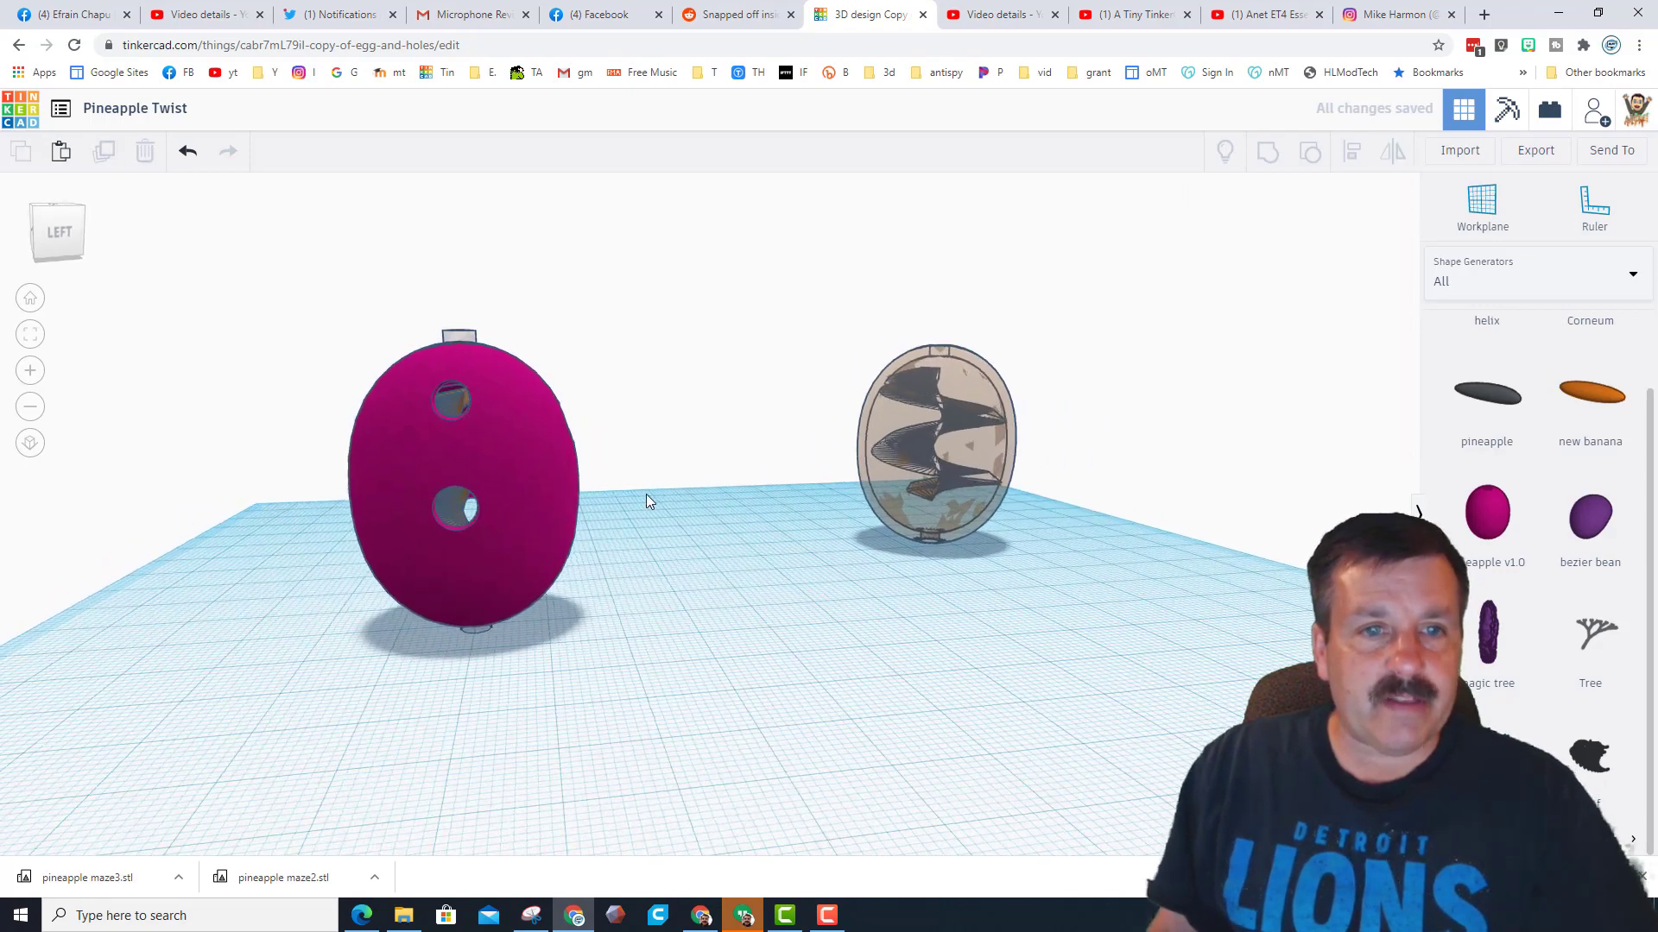
drag(352, 288, 620, 637)
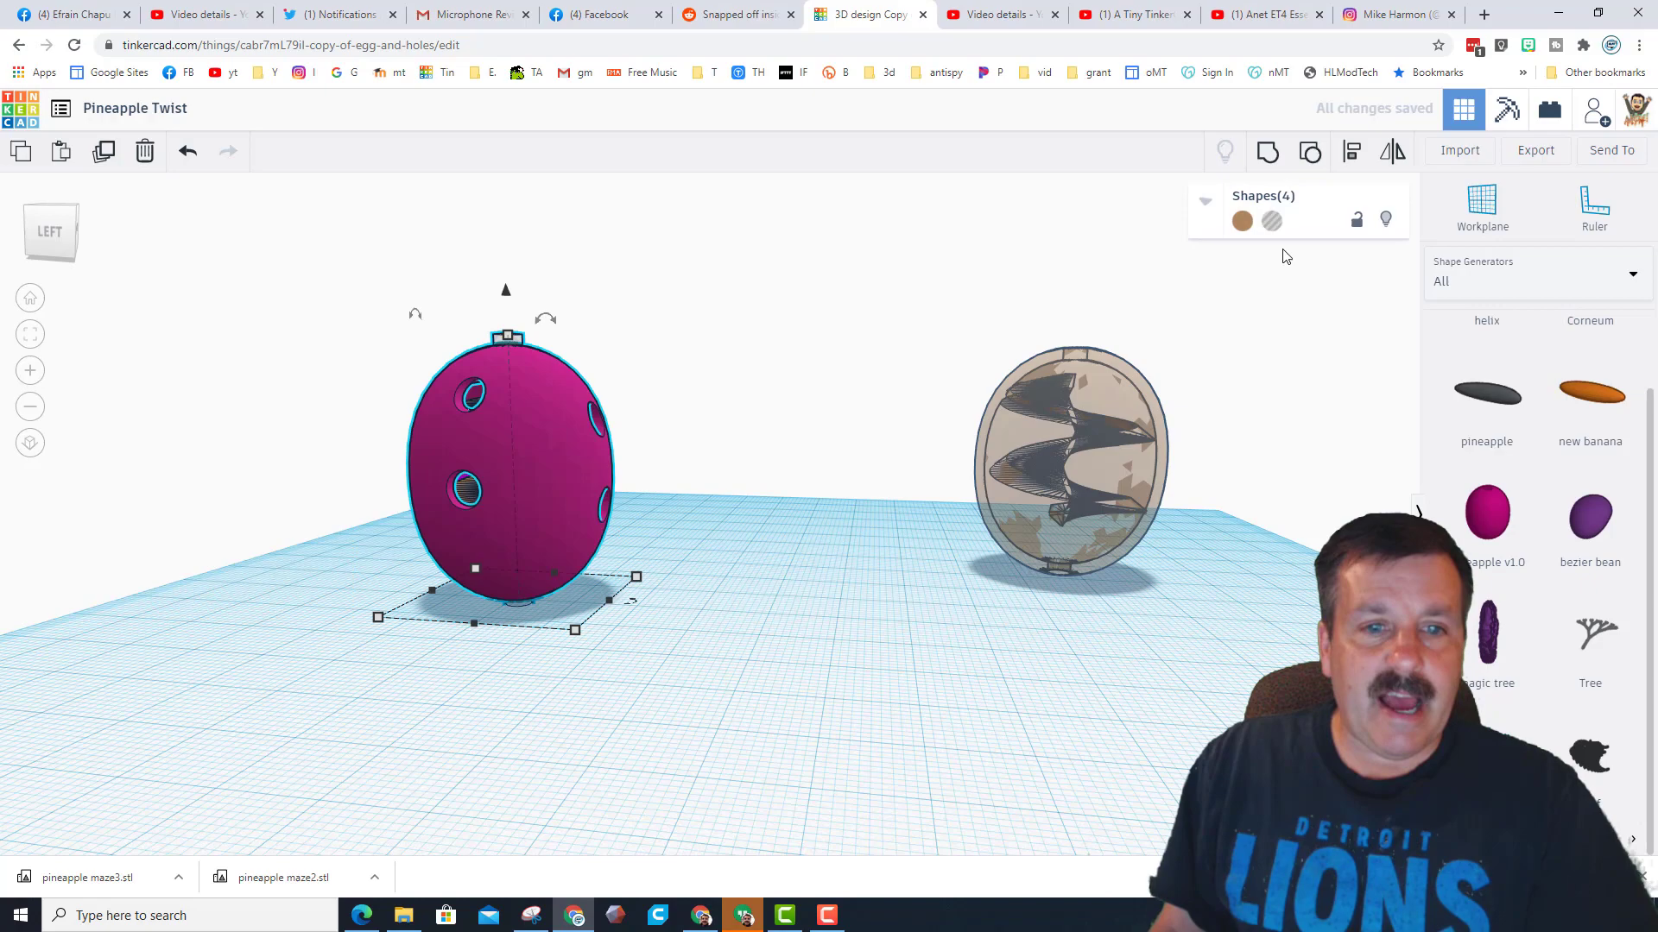
click(1267, 151)
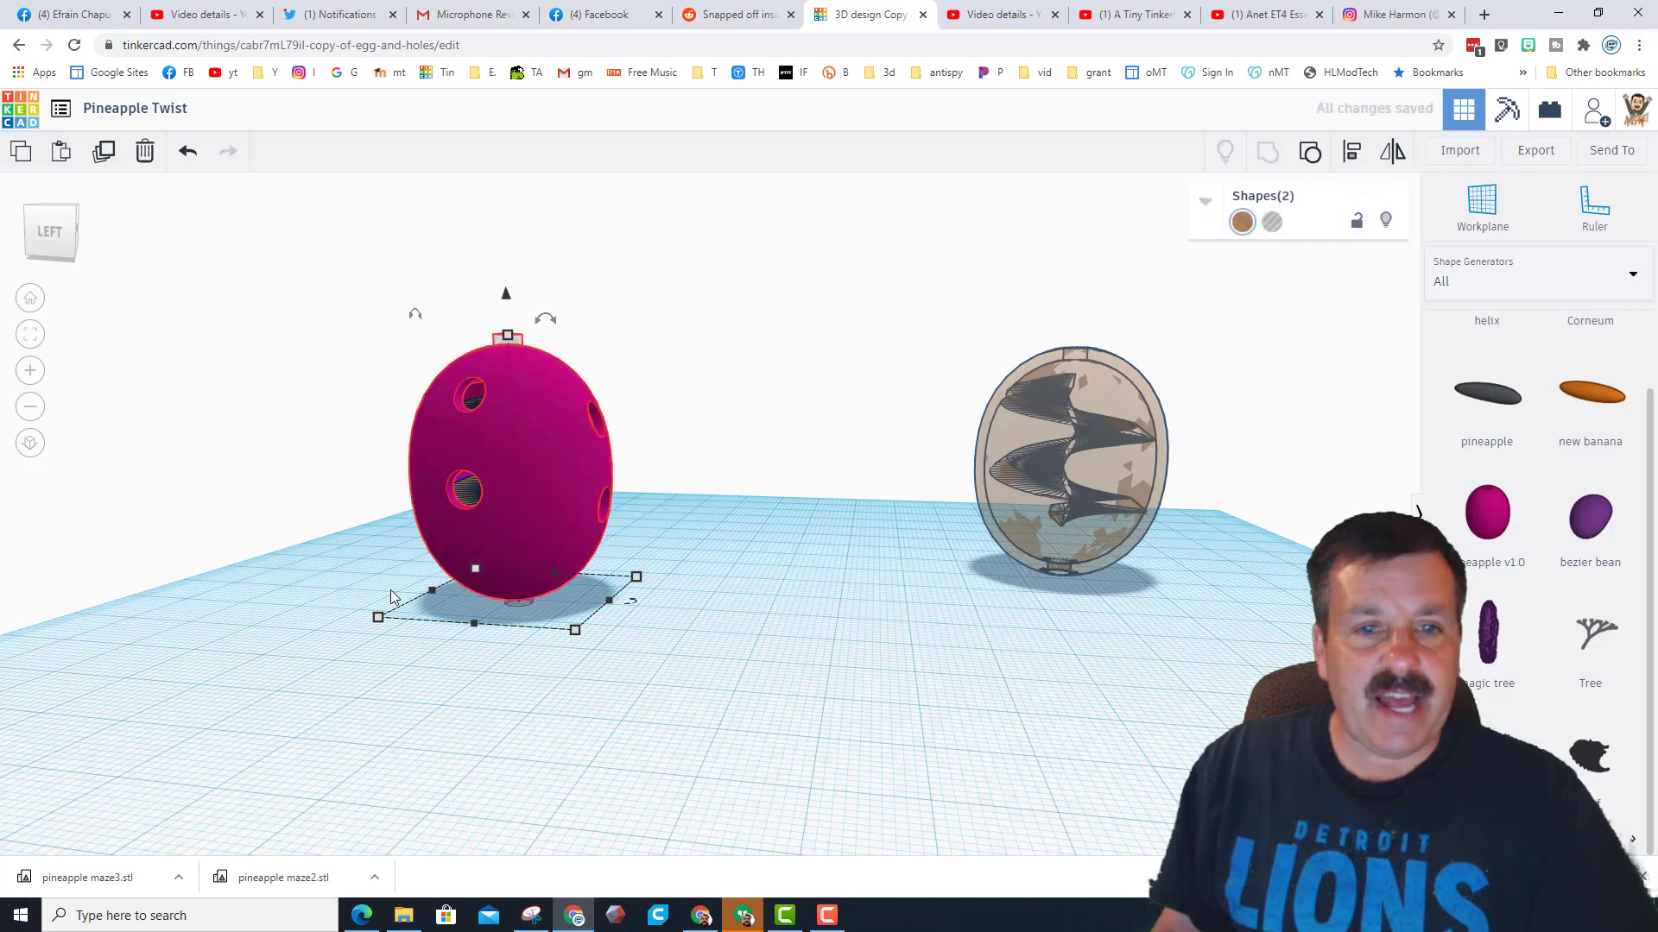
right_drag(393, 596, 480, 571)
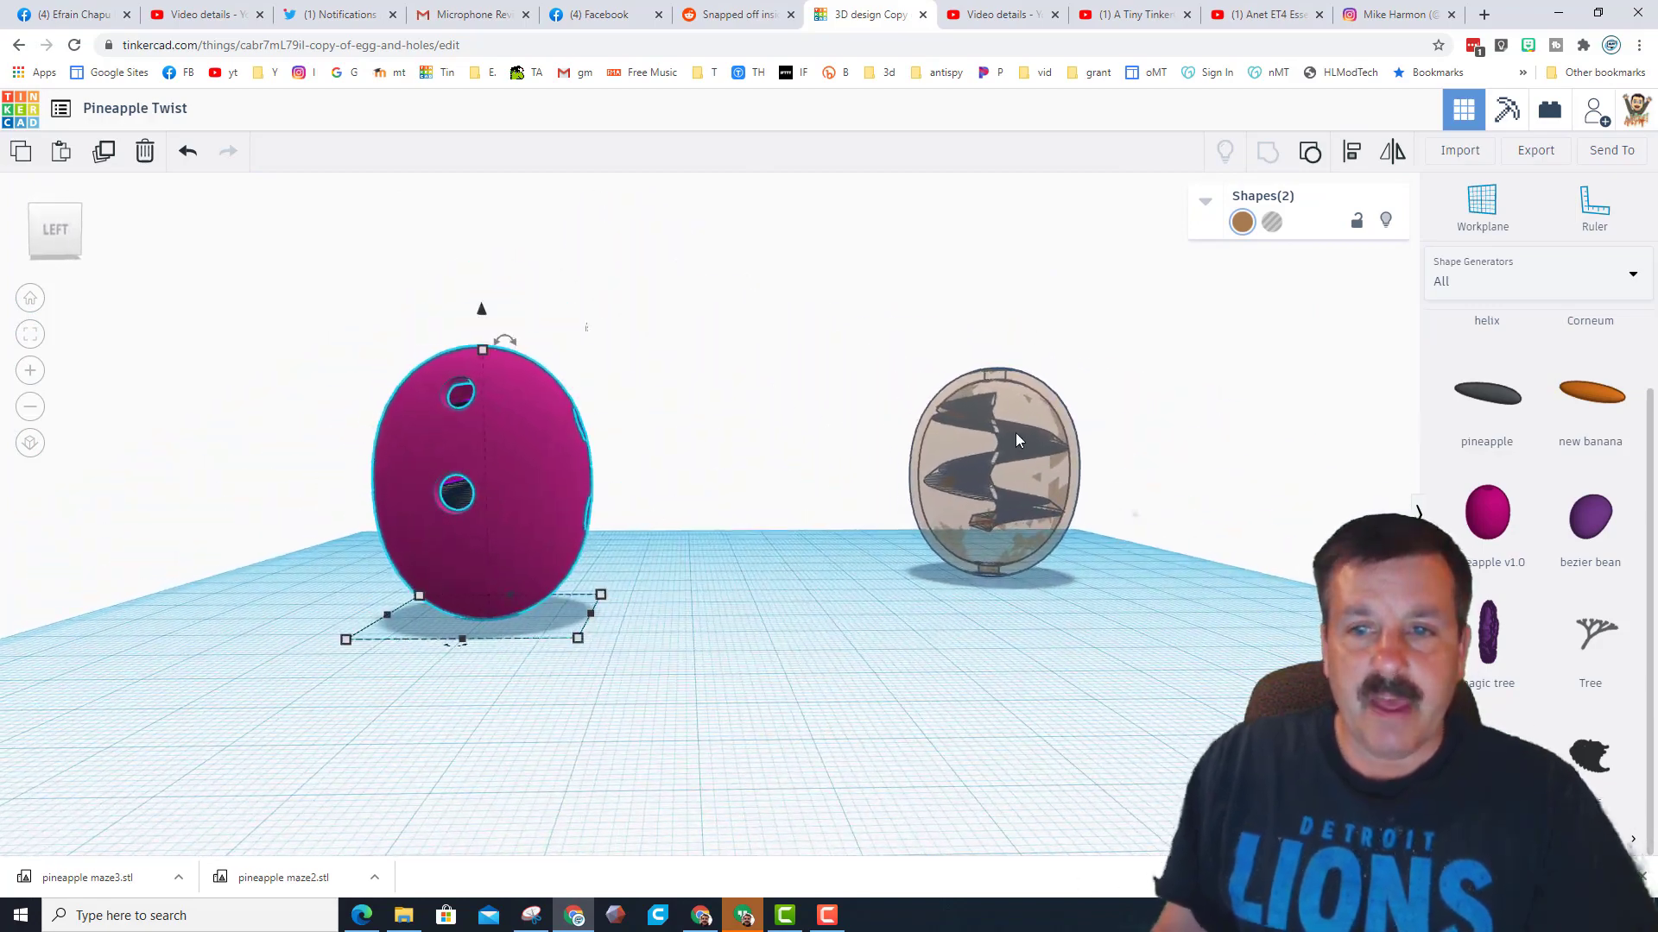
right_drag(360, 403, 570, 392)
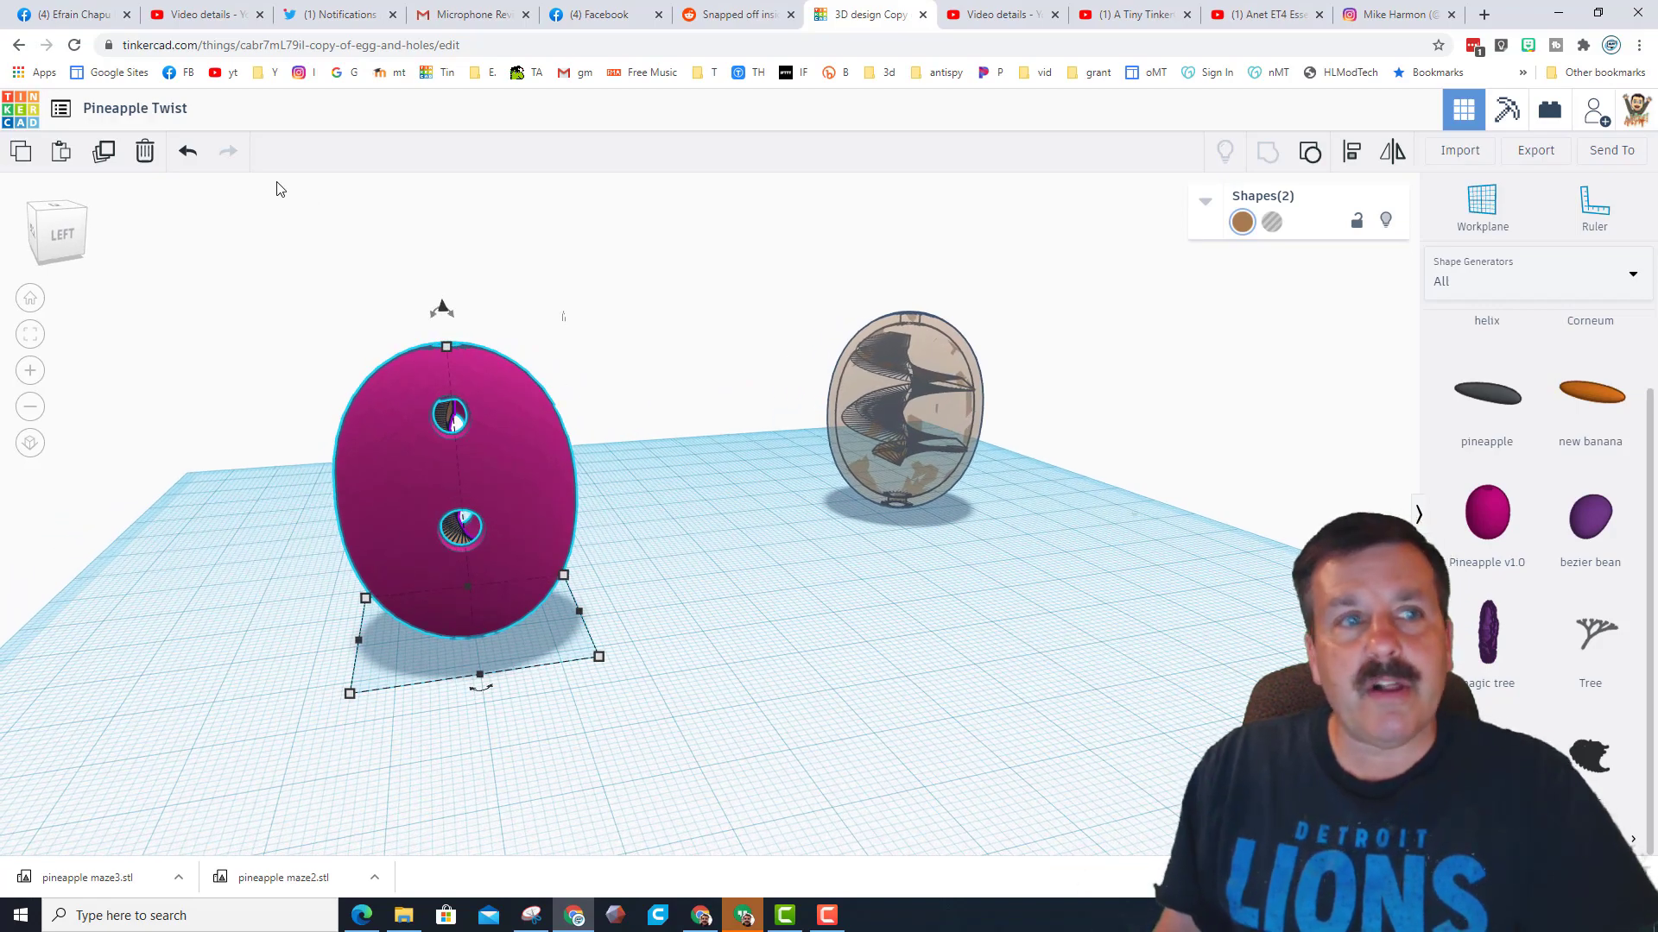
right_drag(427, 307, 691, 469)
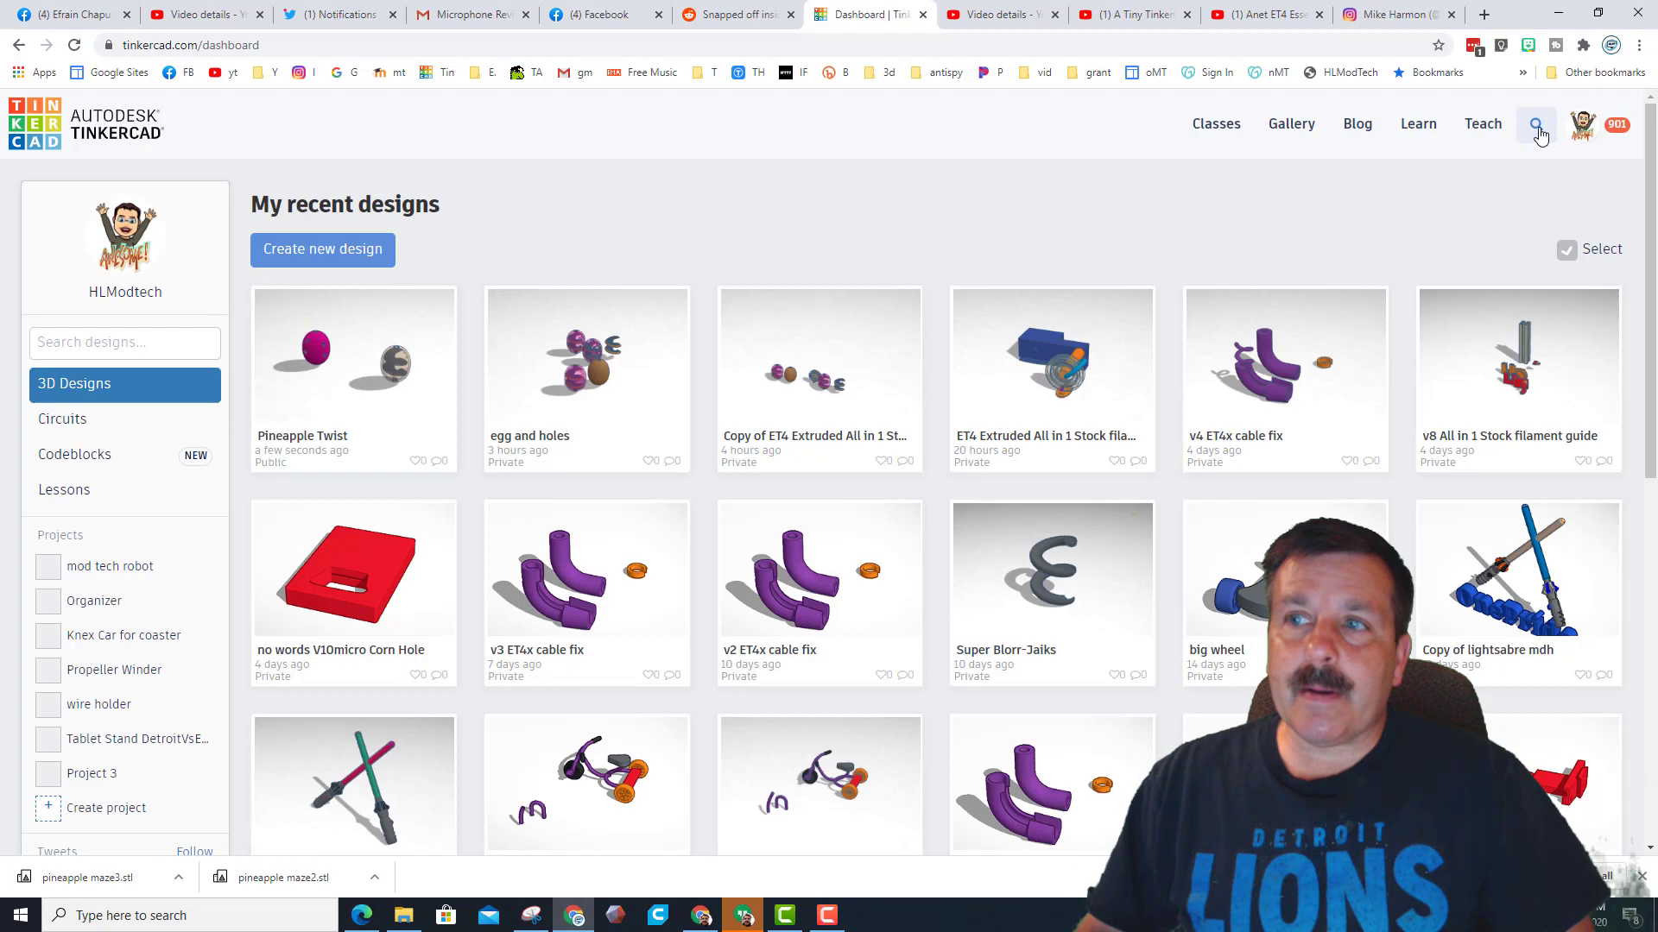
Run a gallery search for 'pineapple twist'.
click(1537, 126)
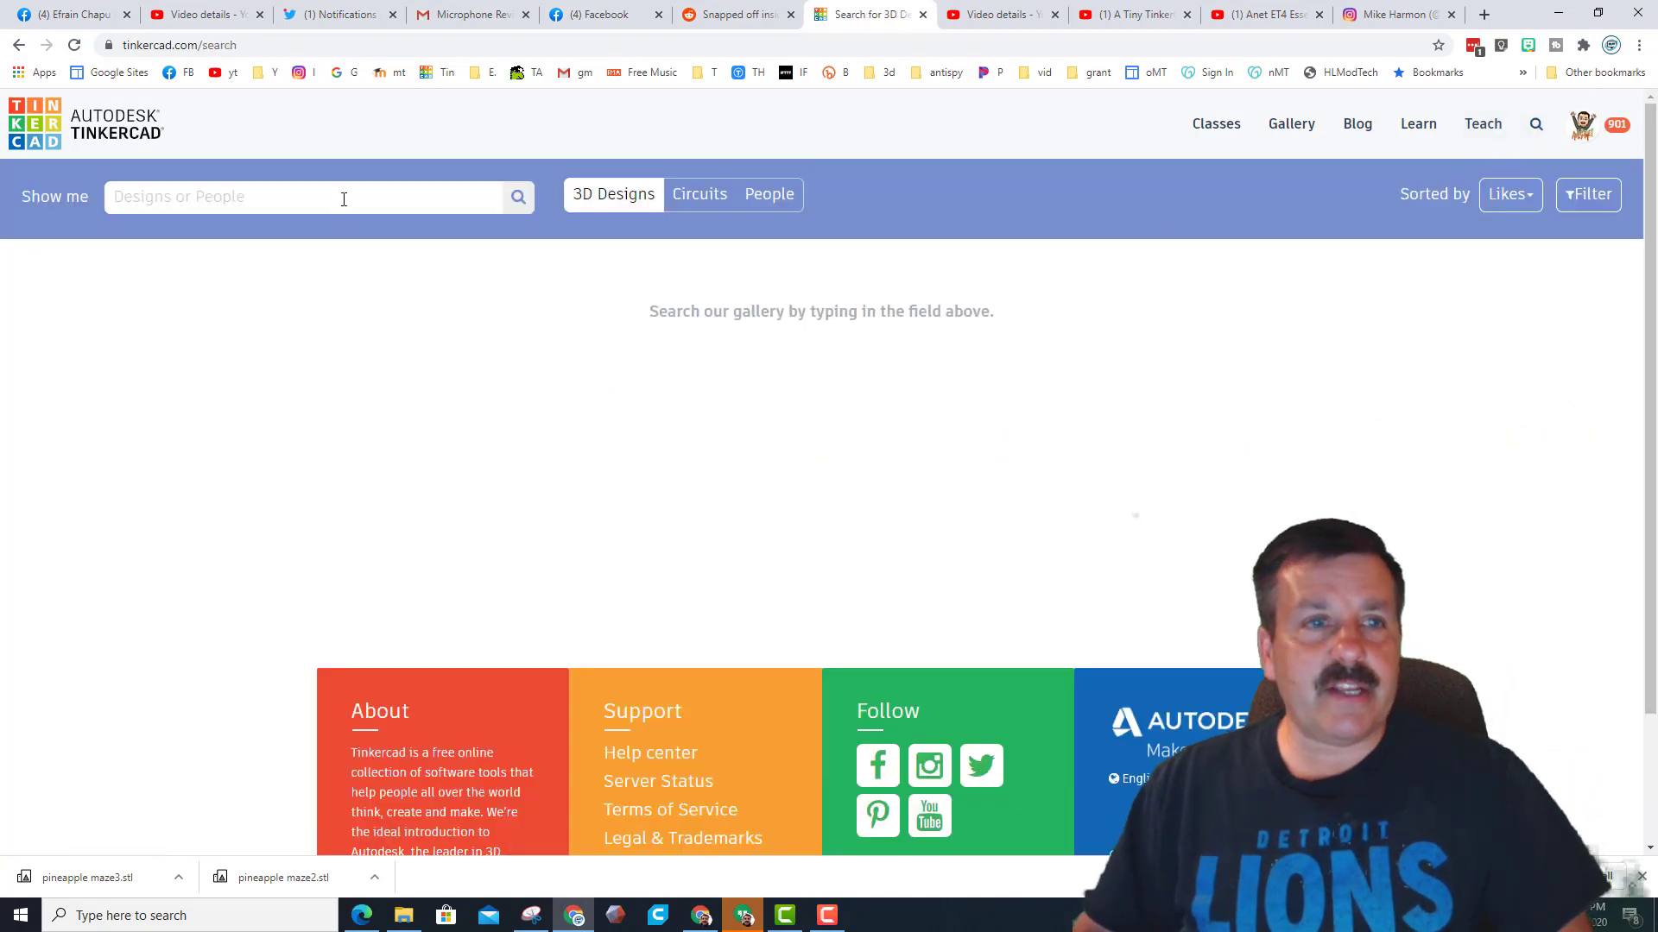
click(344, 199)
text(pinea)
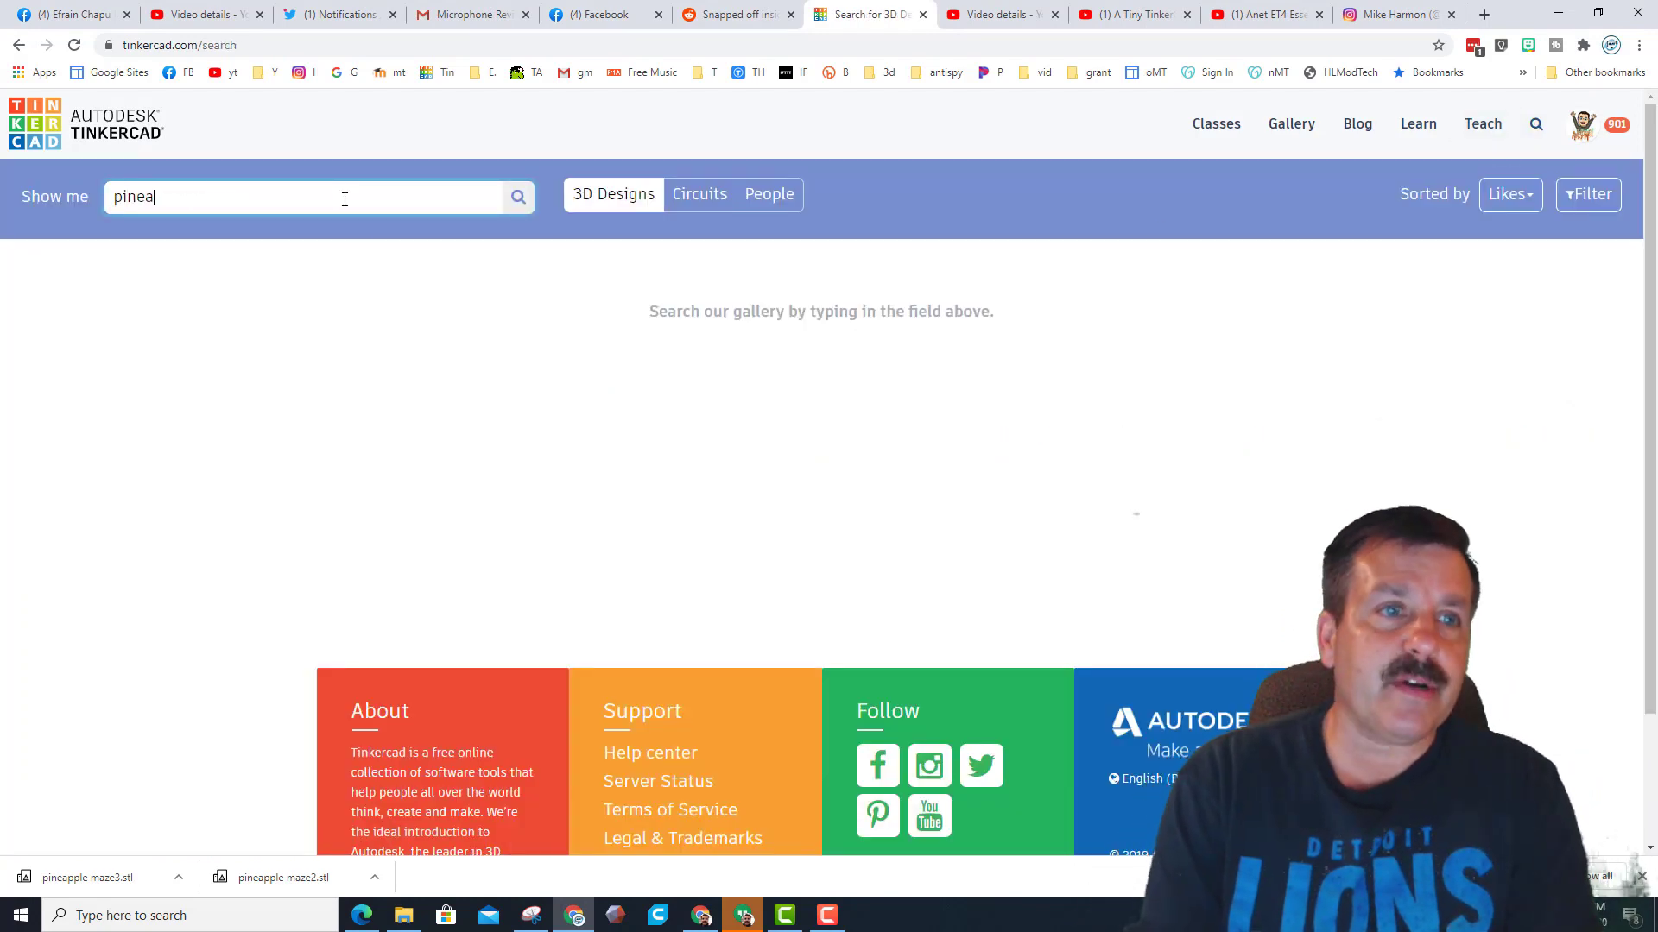
text(pple )
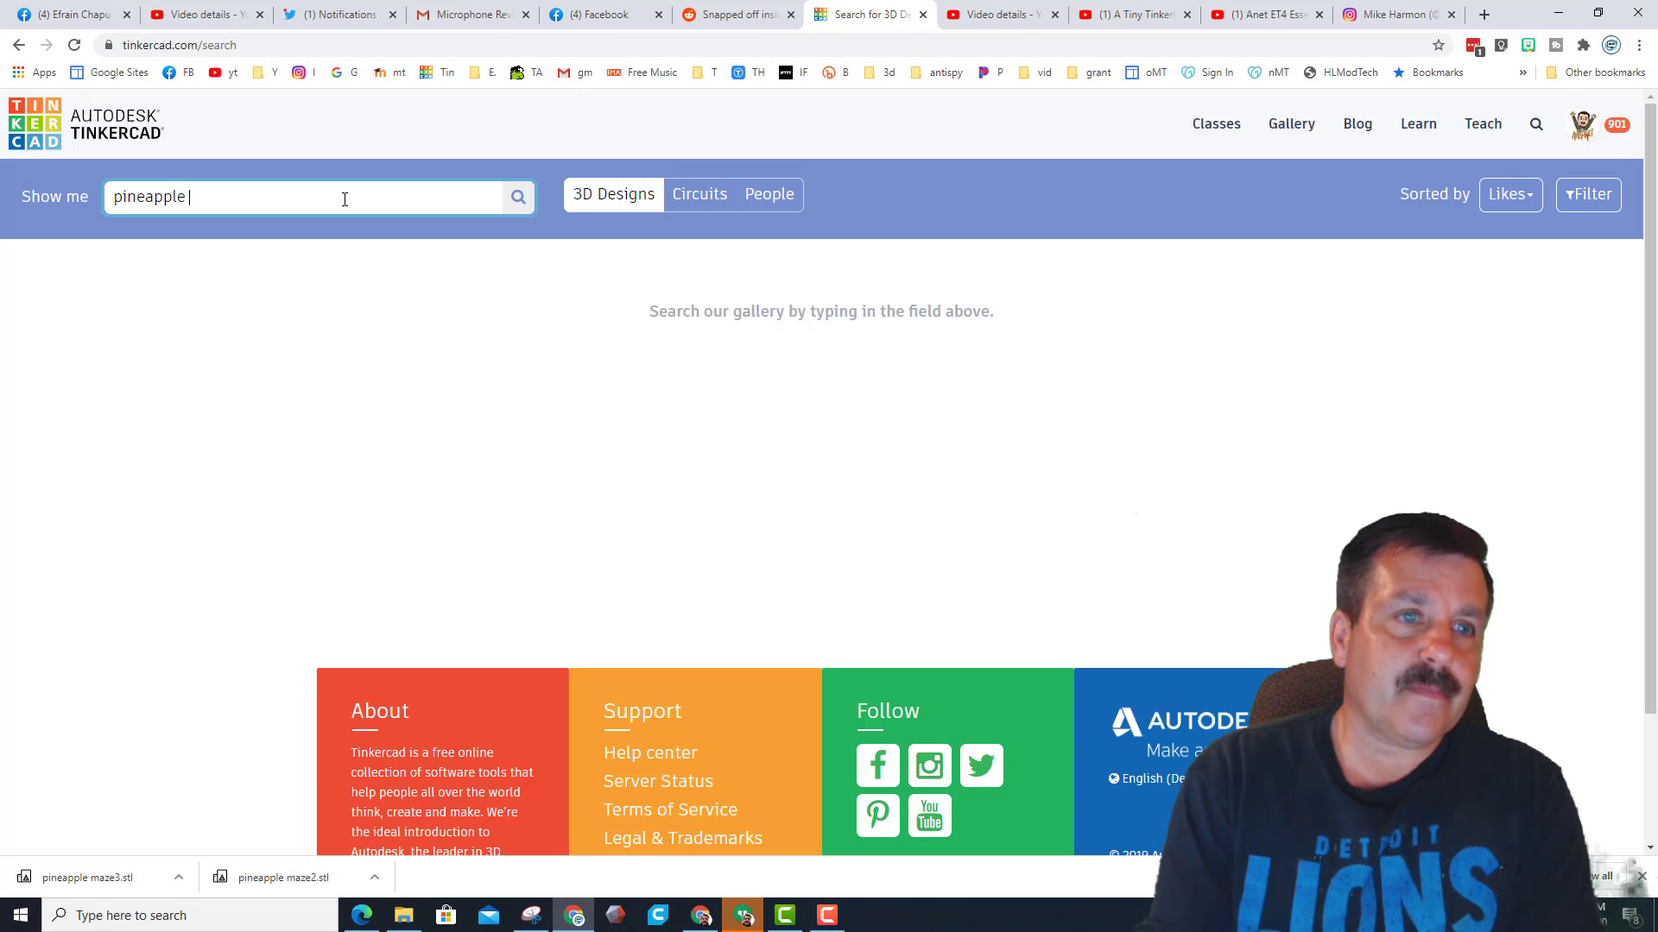
text(twist)
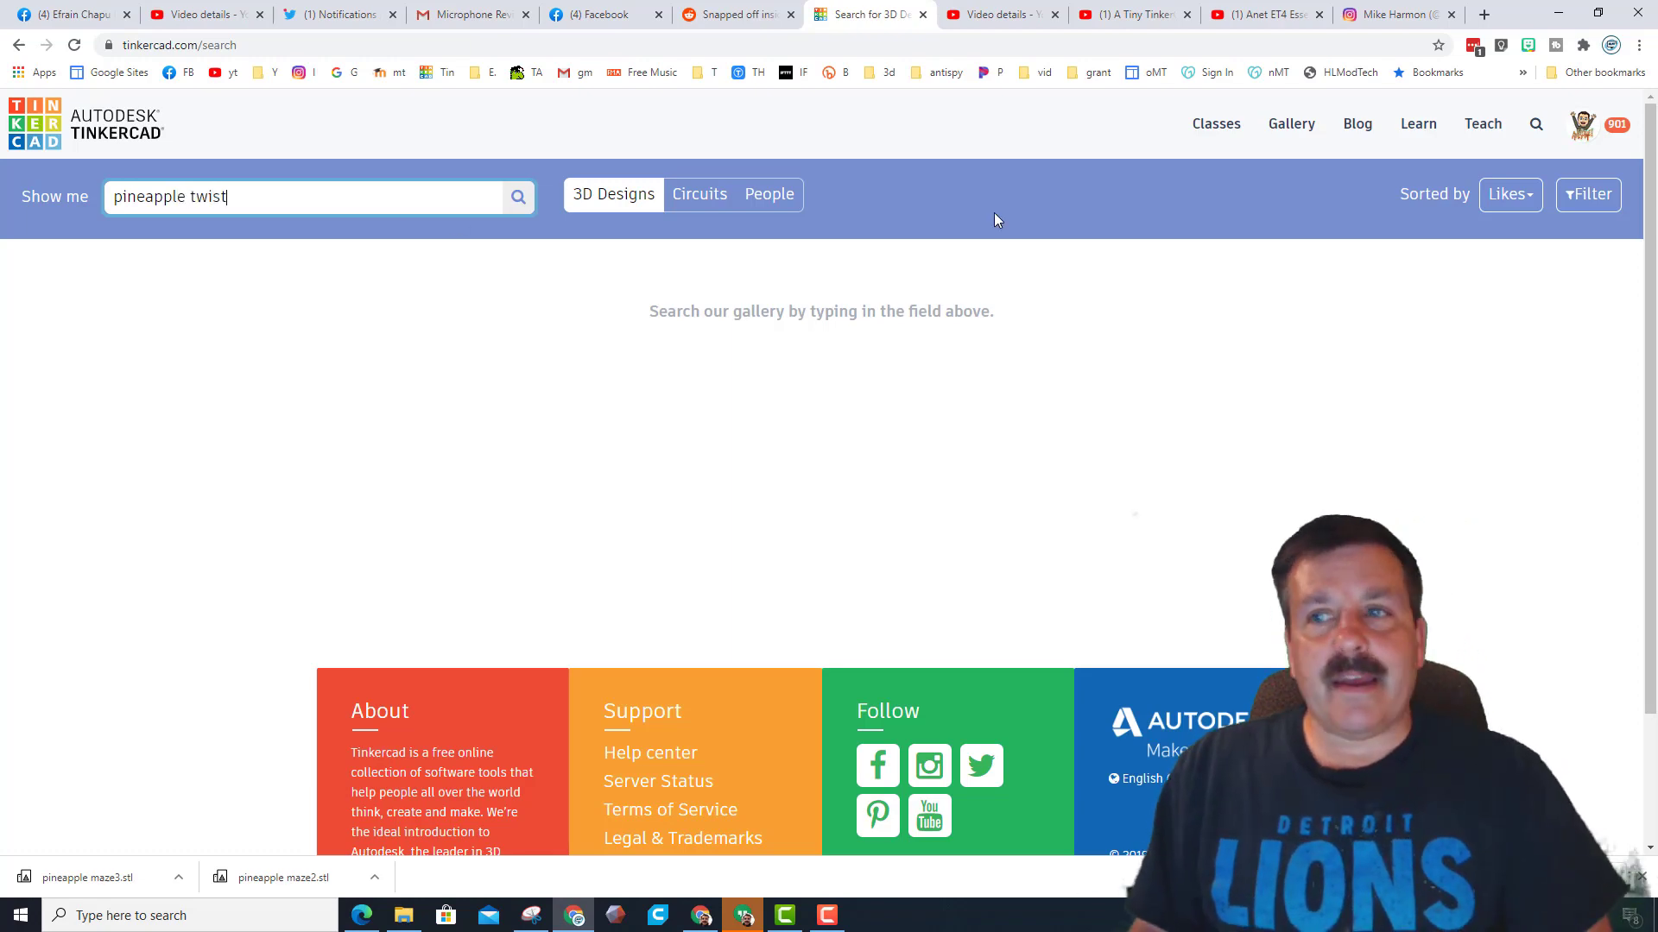
click(518, 197)
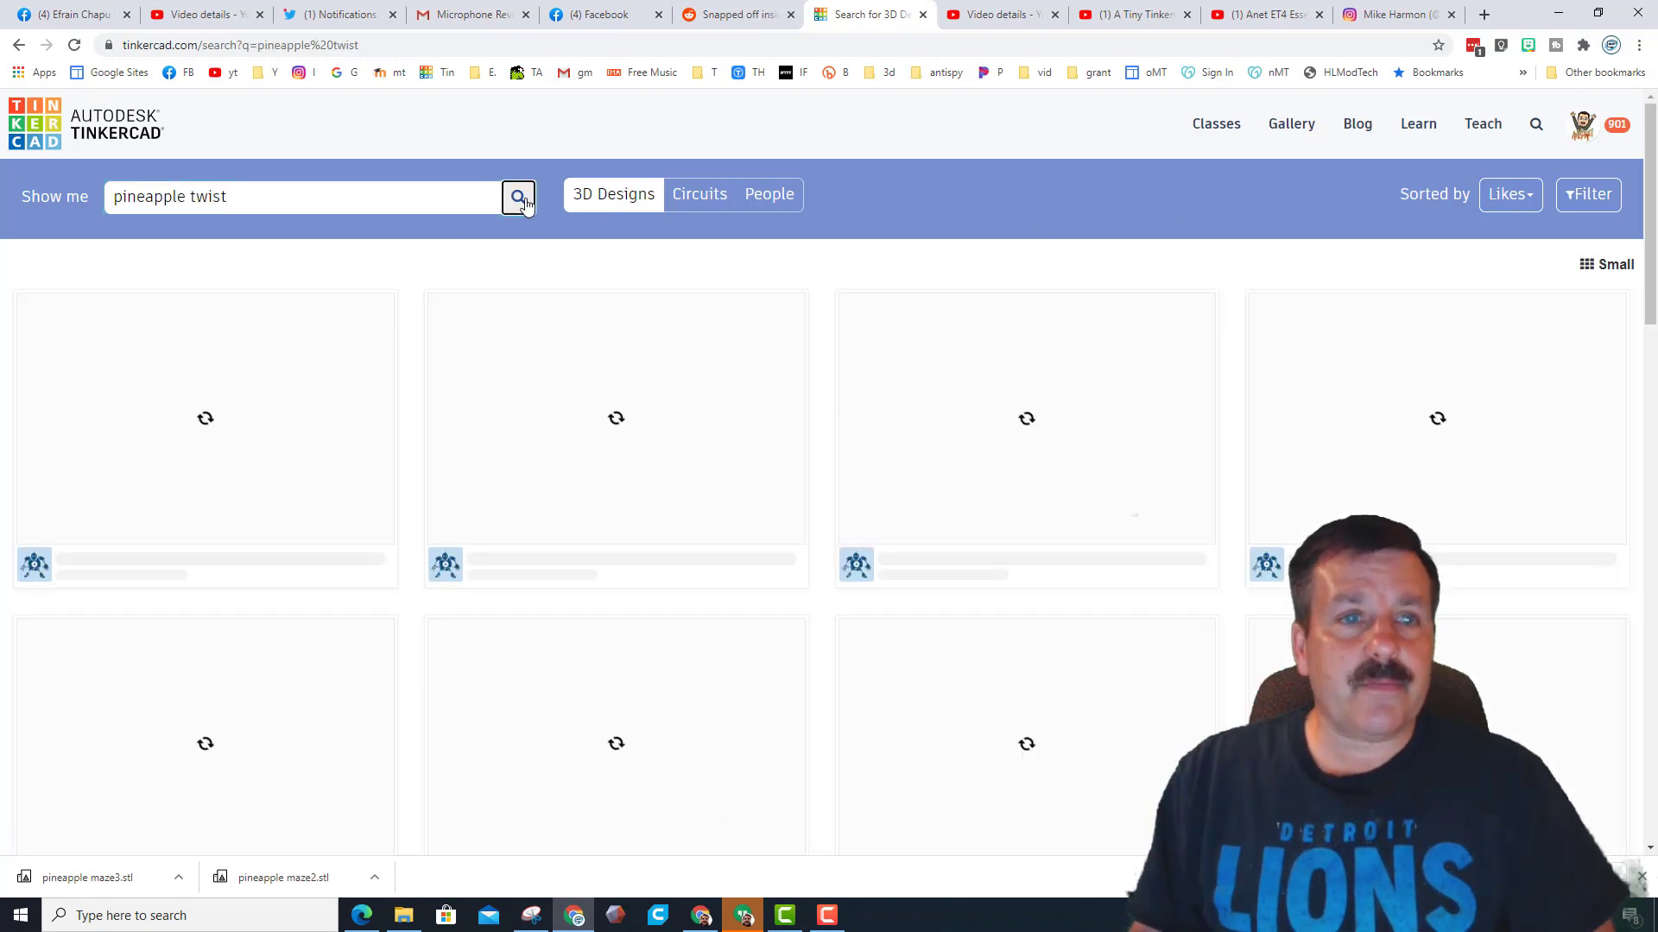
Sort the search results by Latest and open the Pineapple Twist design page.
click(1502, 198)
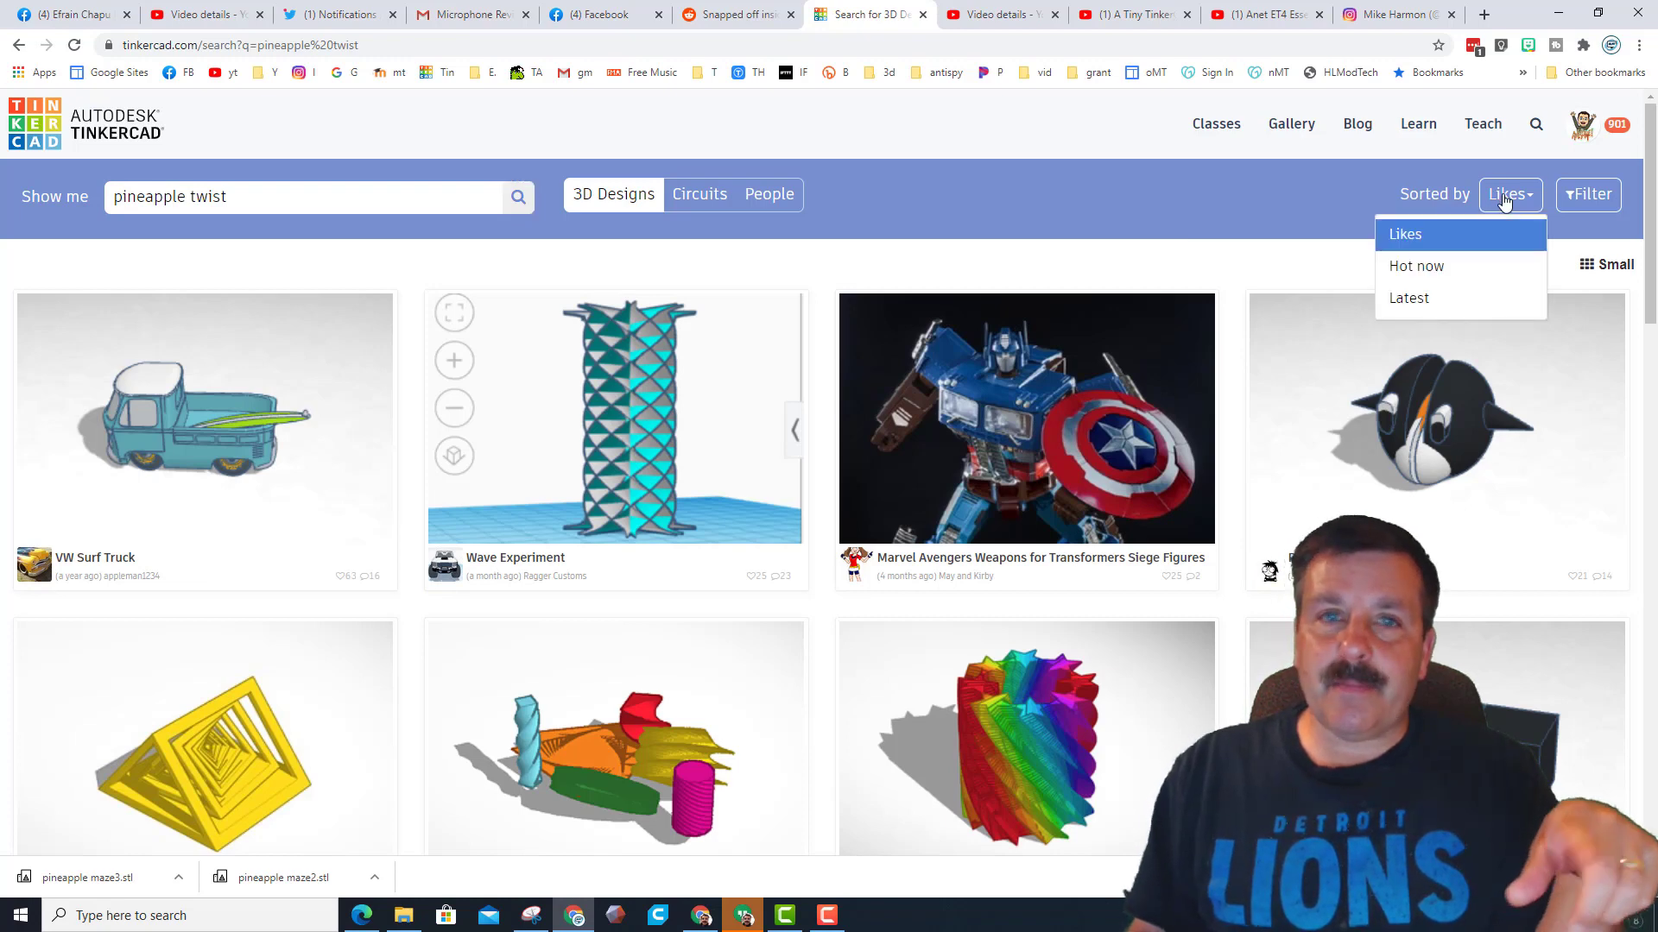
click(1433, 299)
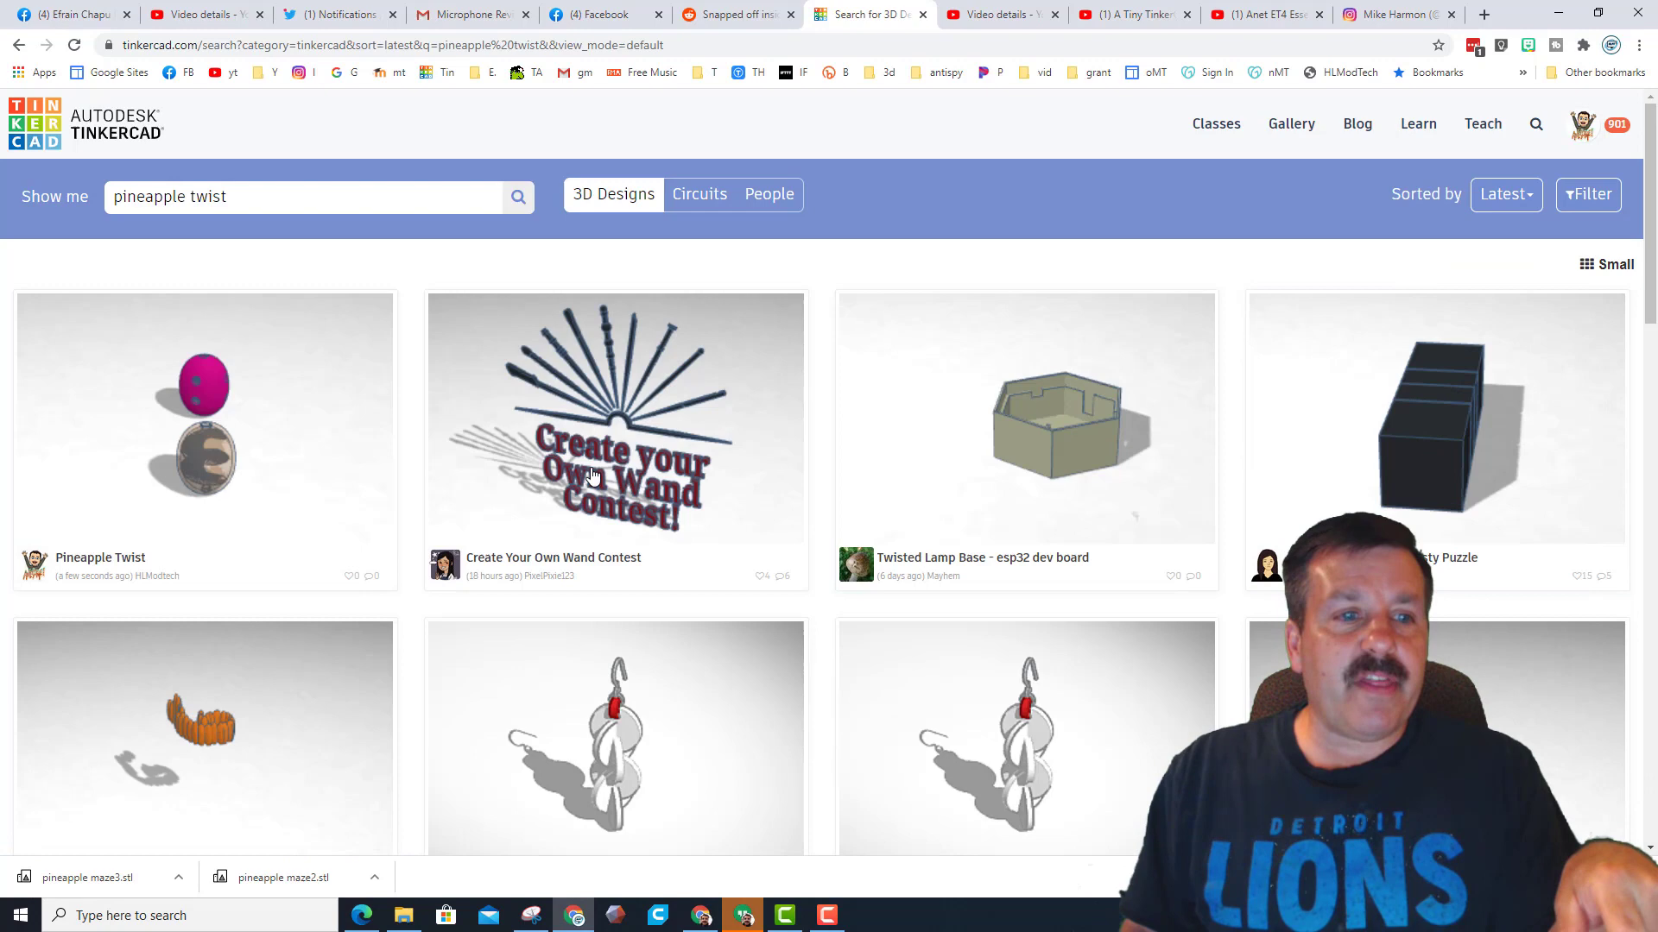
click(196, 456)
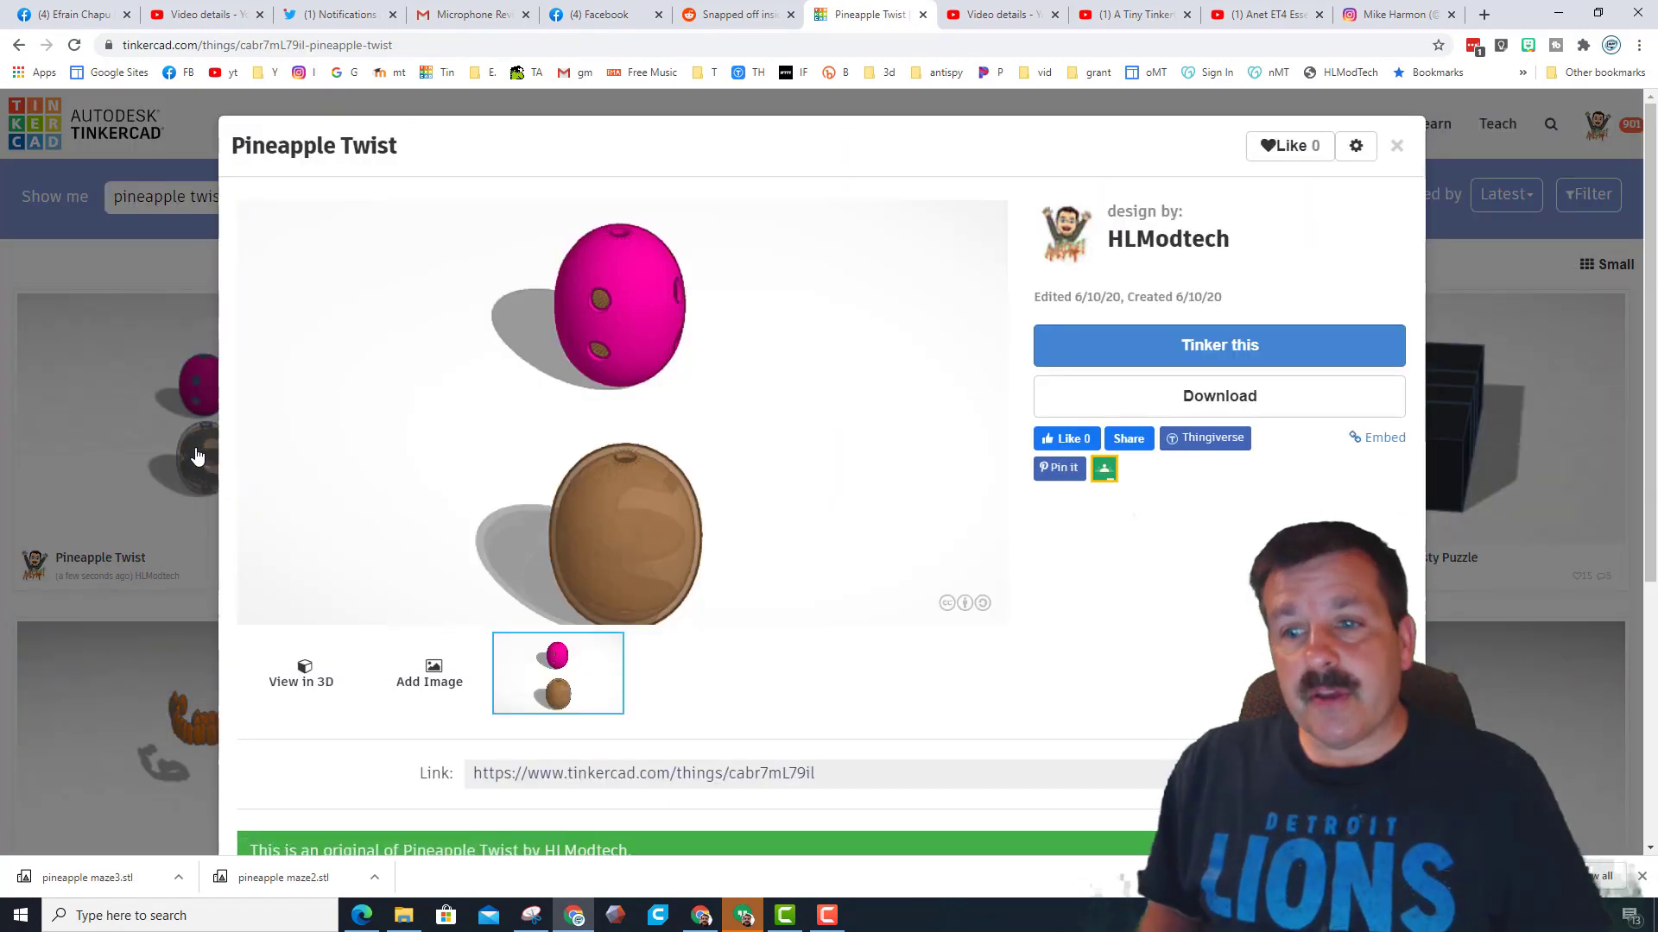